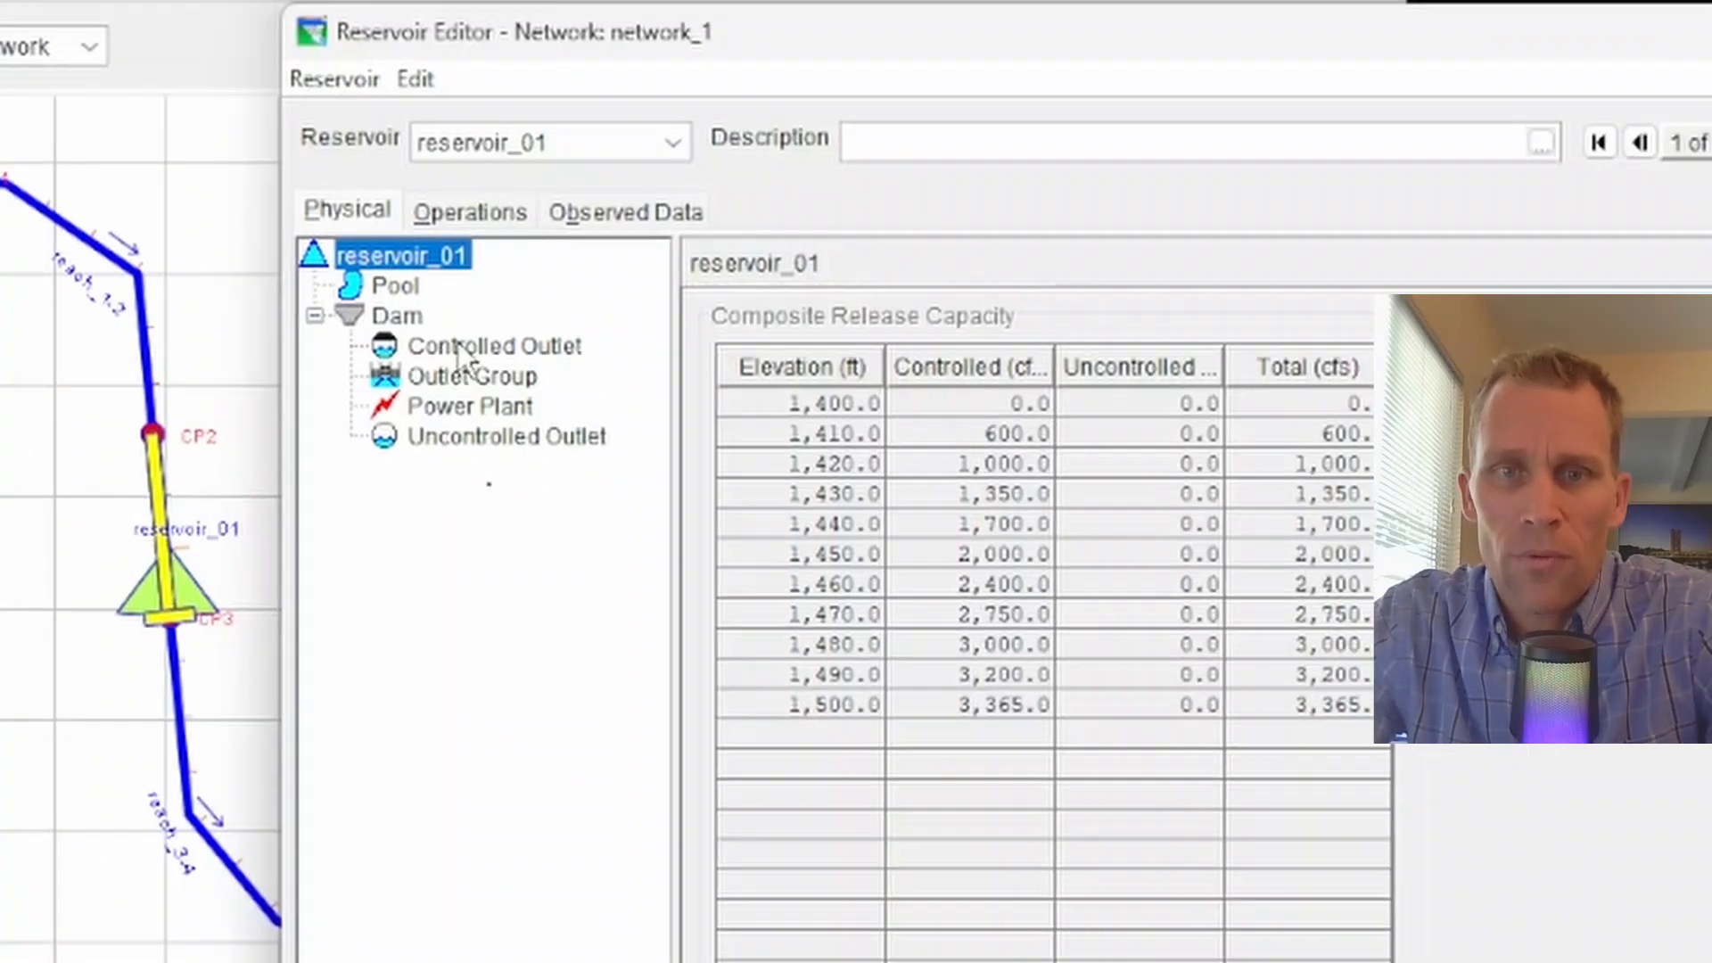
Step: Review the dam's controlled outlet capacity table and the storage zone elevations in operation_set_1
click(574, 355)
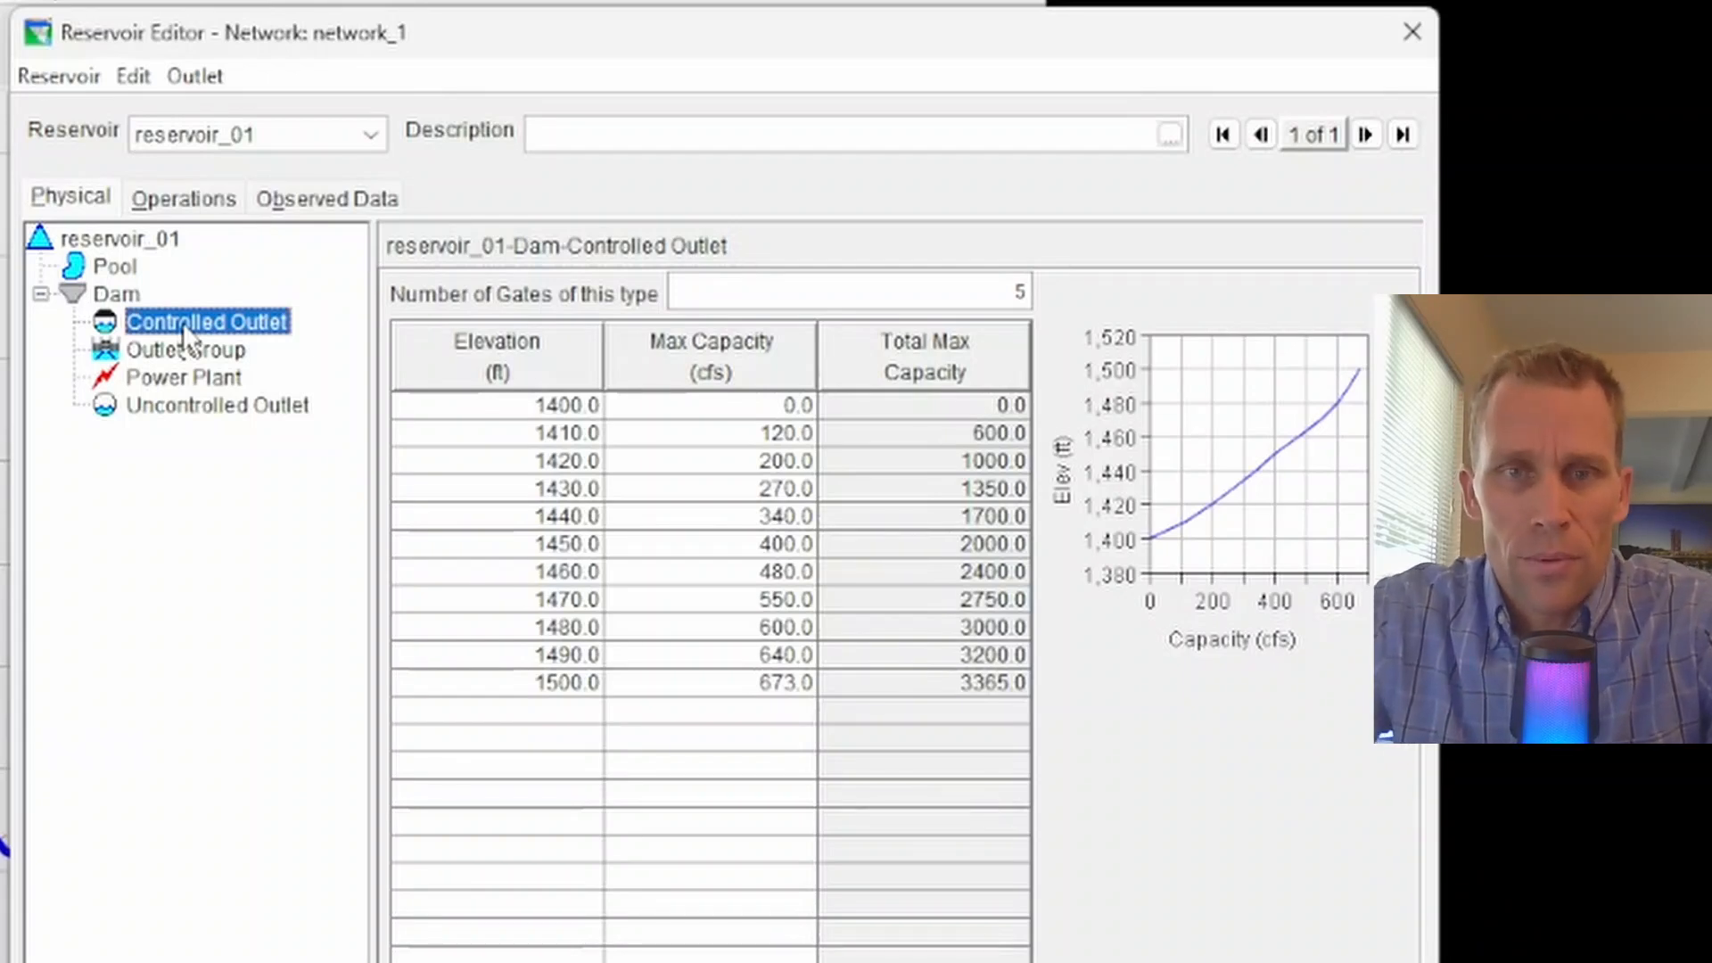
click(199, 205)
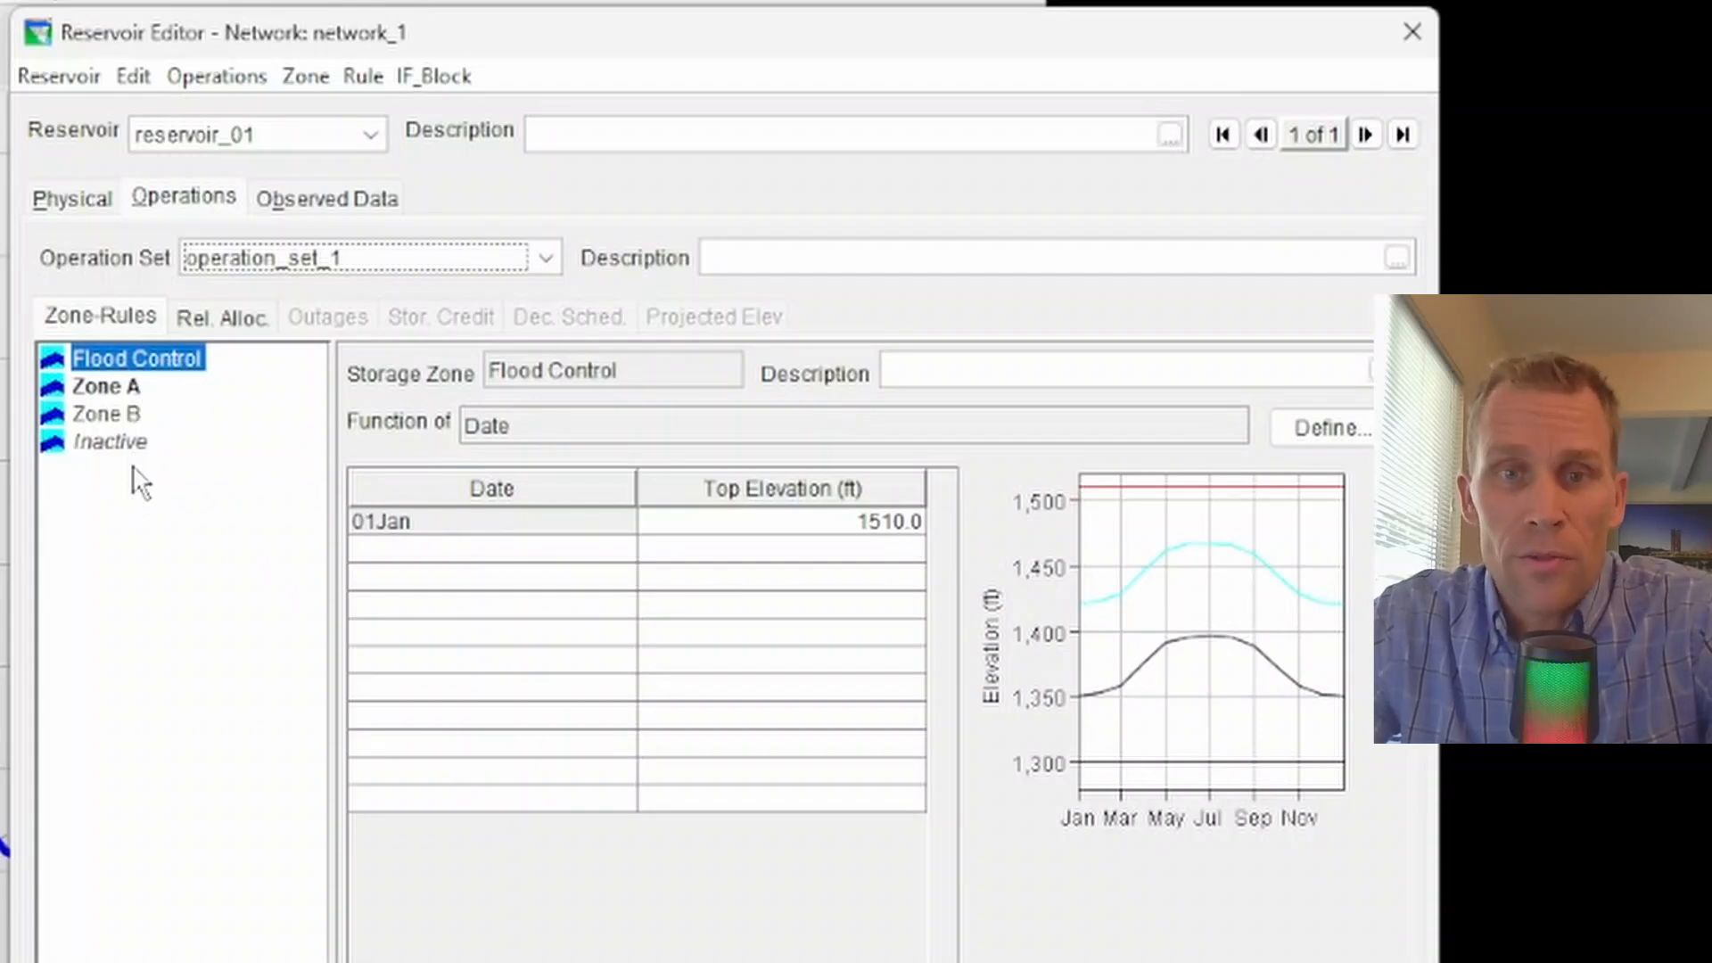
click(105, 411)
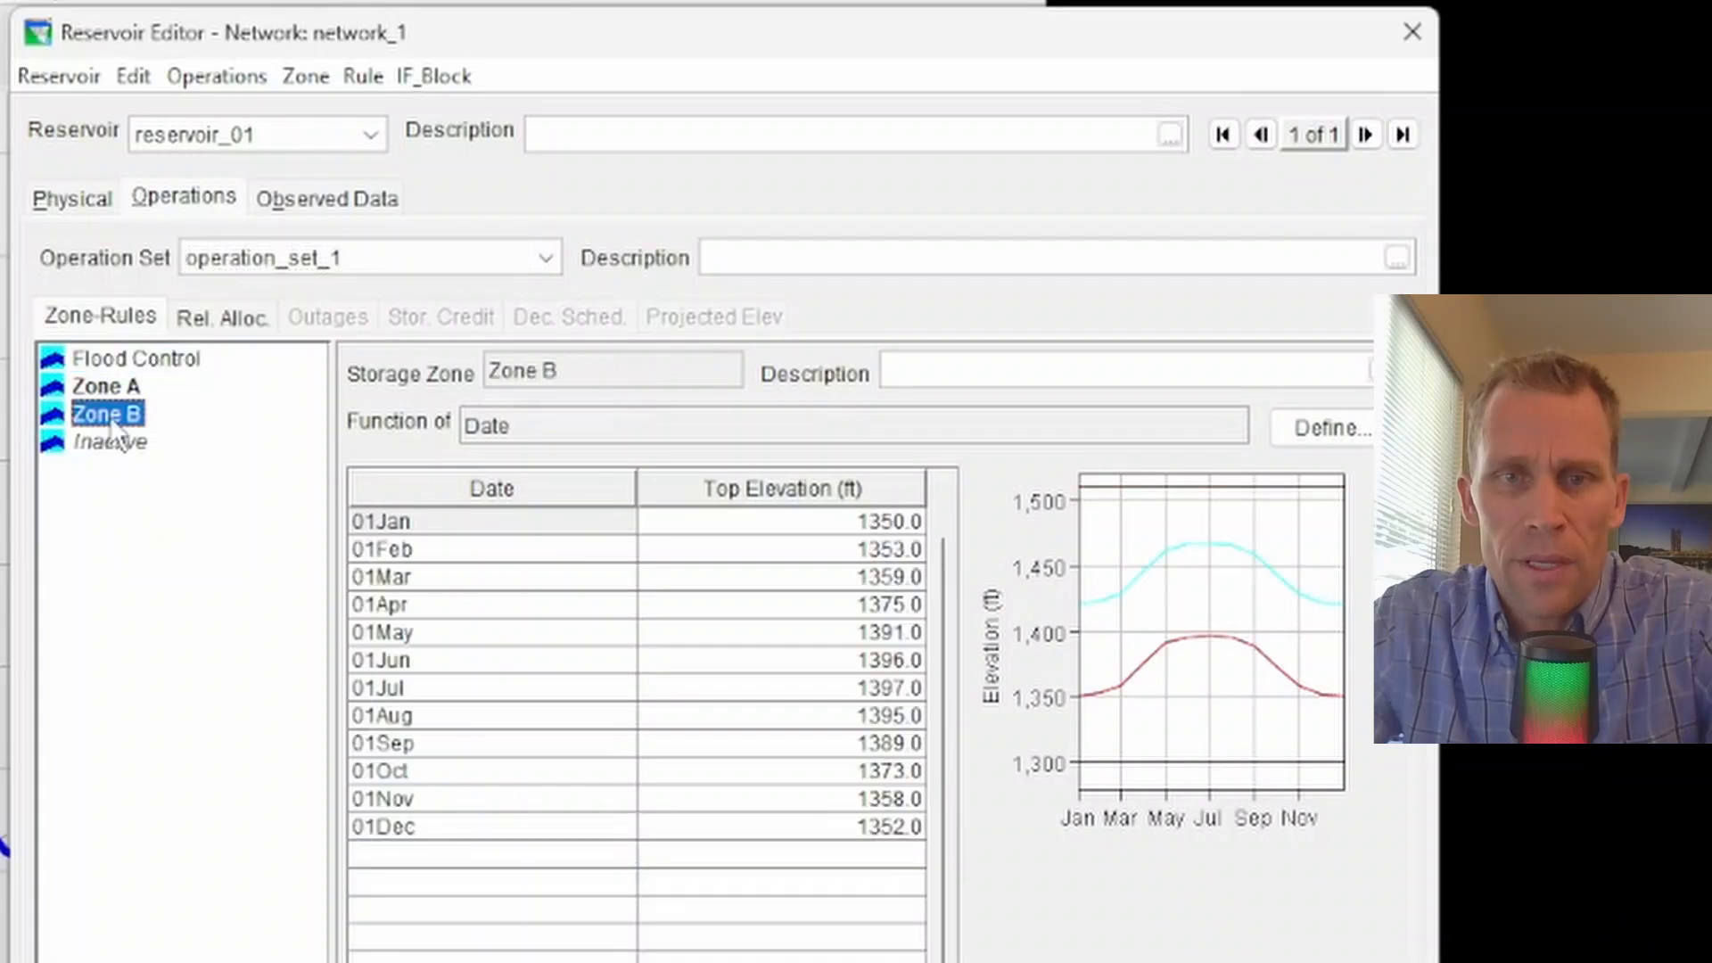
click(104, 385)
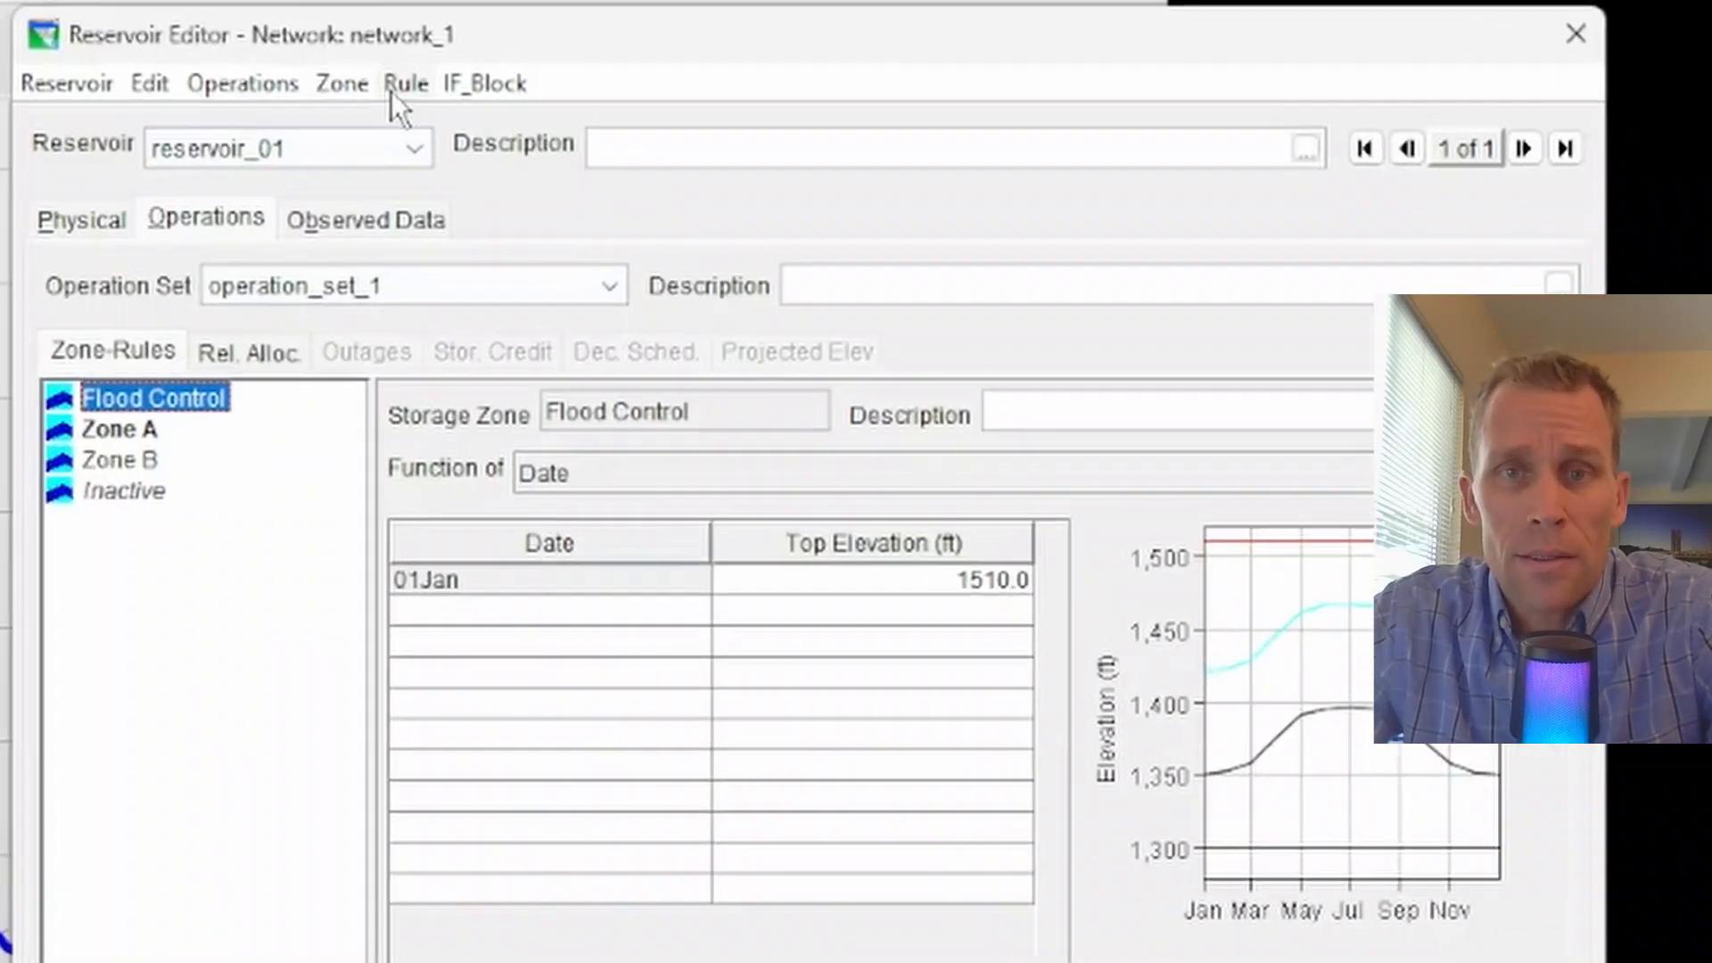
Step: Start a new operating rule for storage Zone A of reservoir_01
click(359, 83)
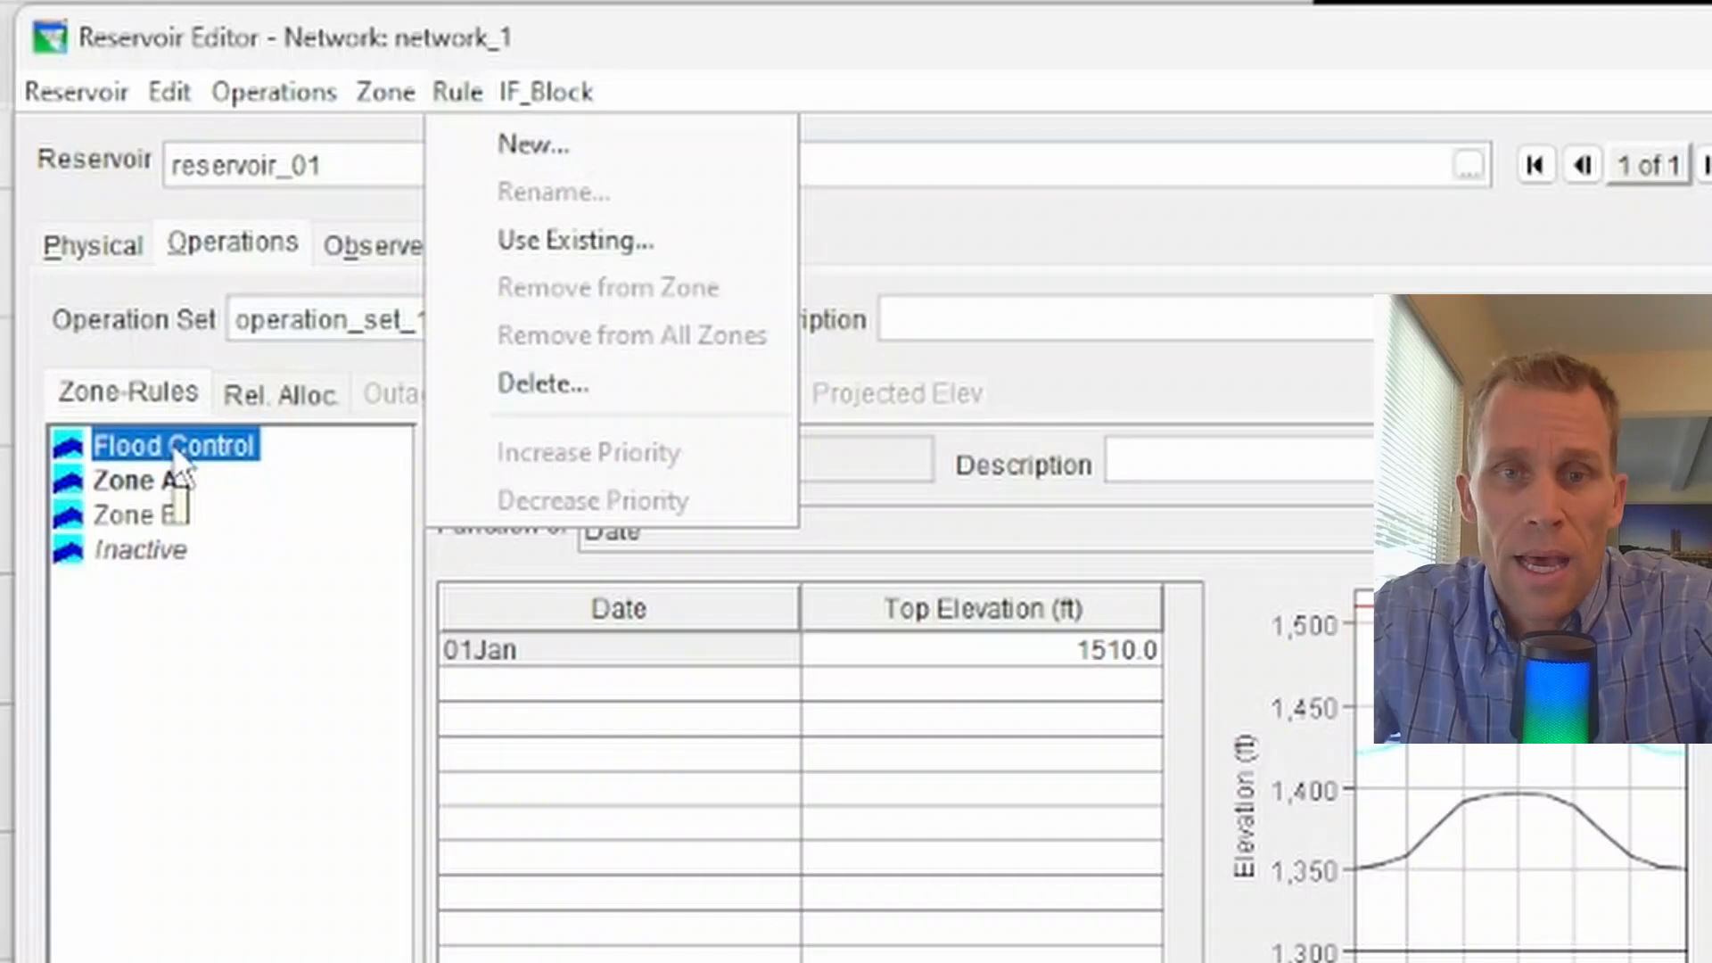
click(129, 488)
click(128, 486)
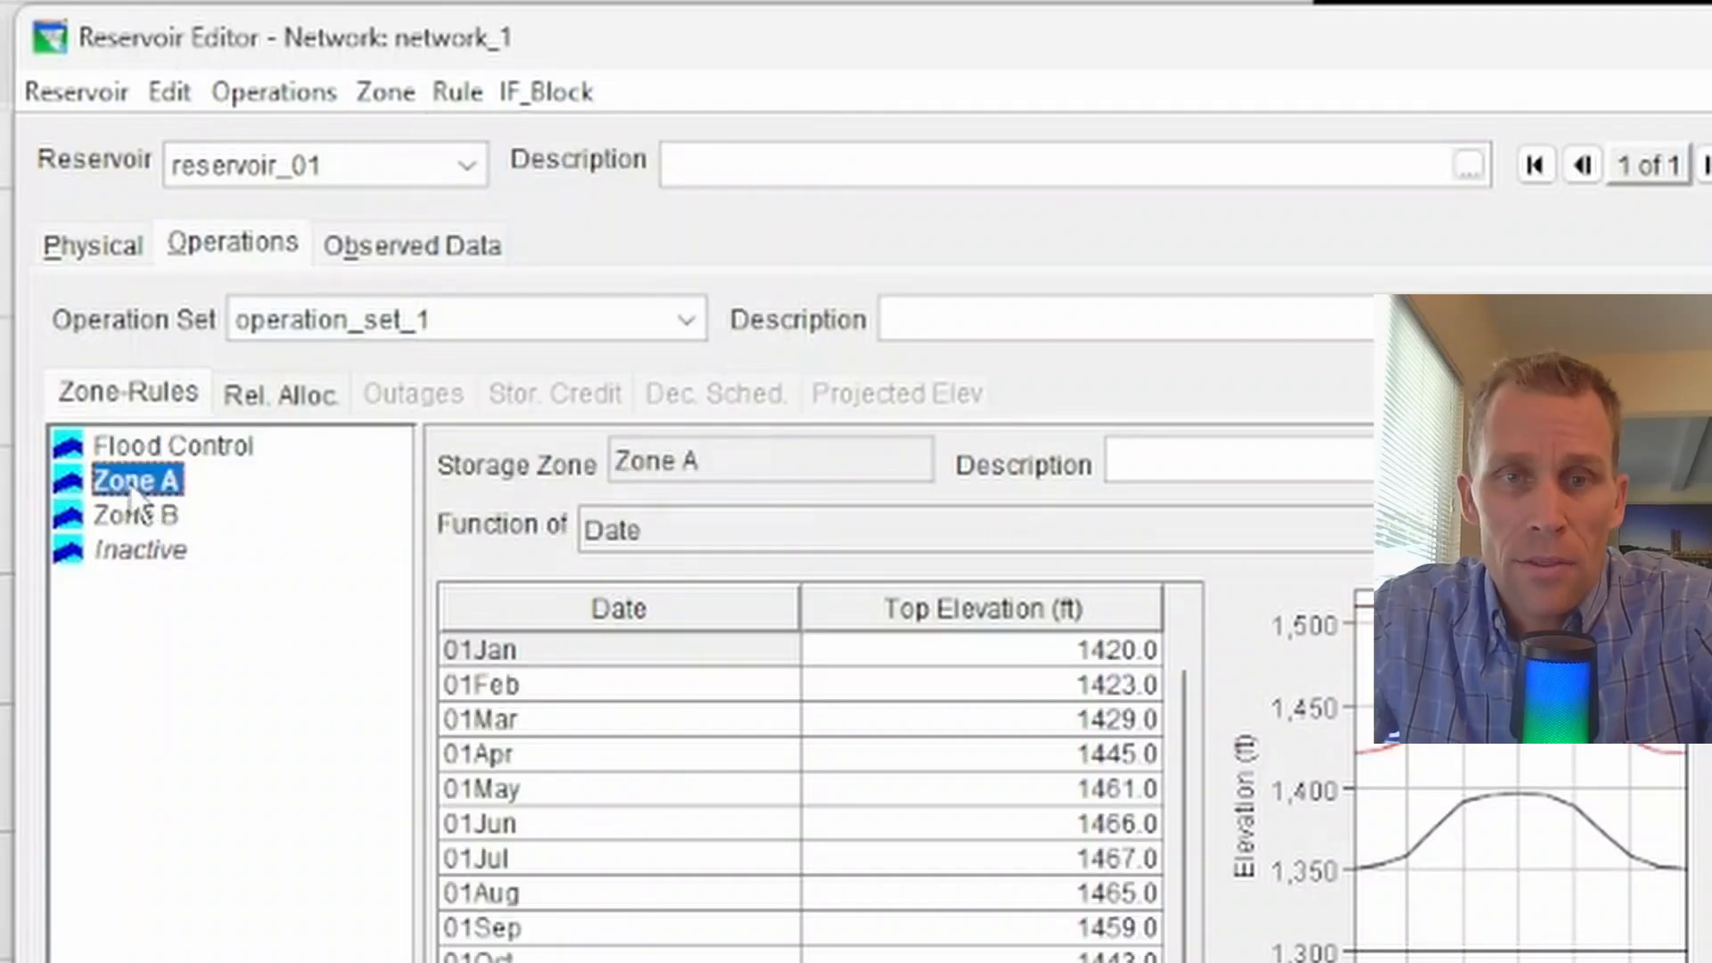
right_click(141, 479)
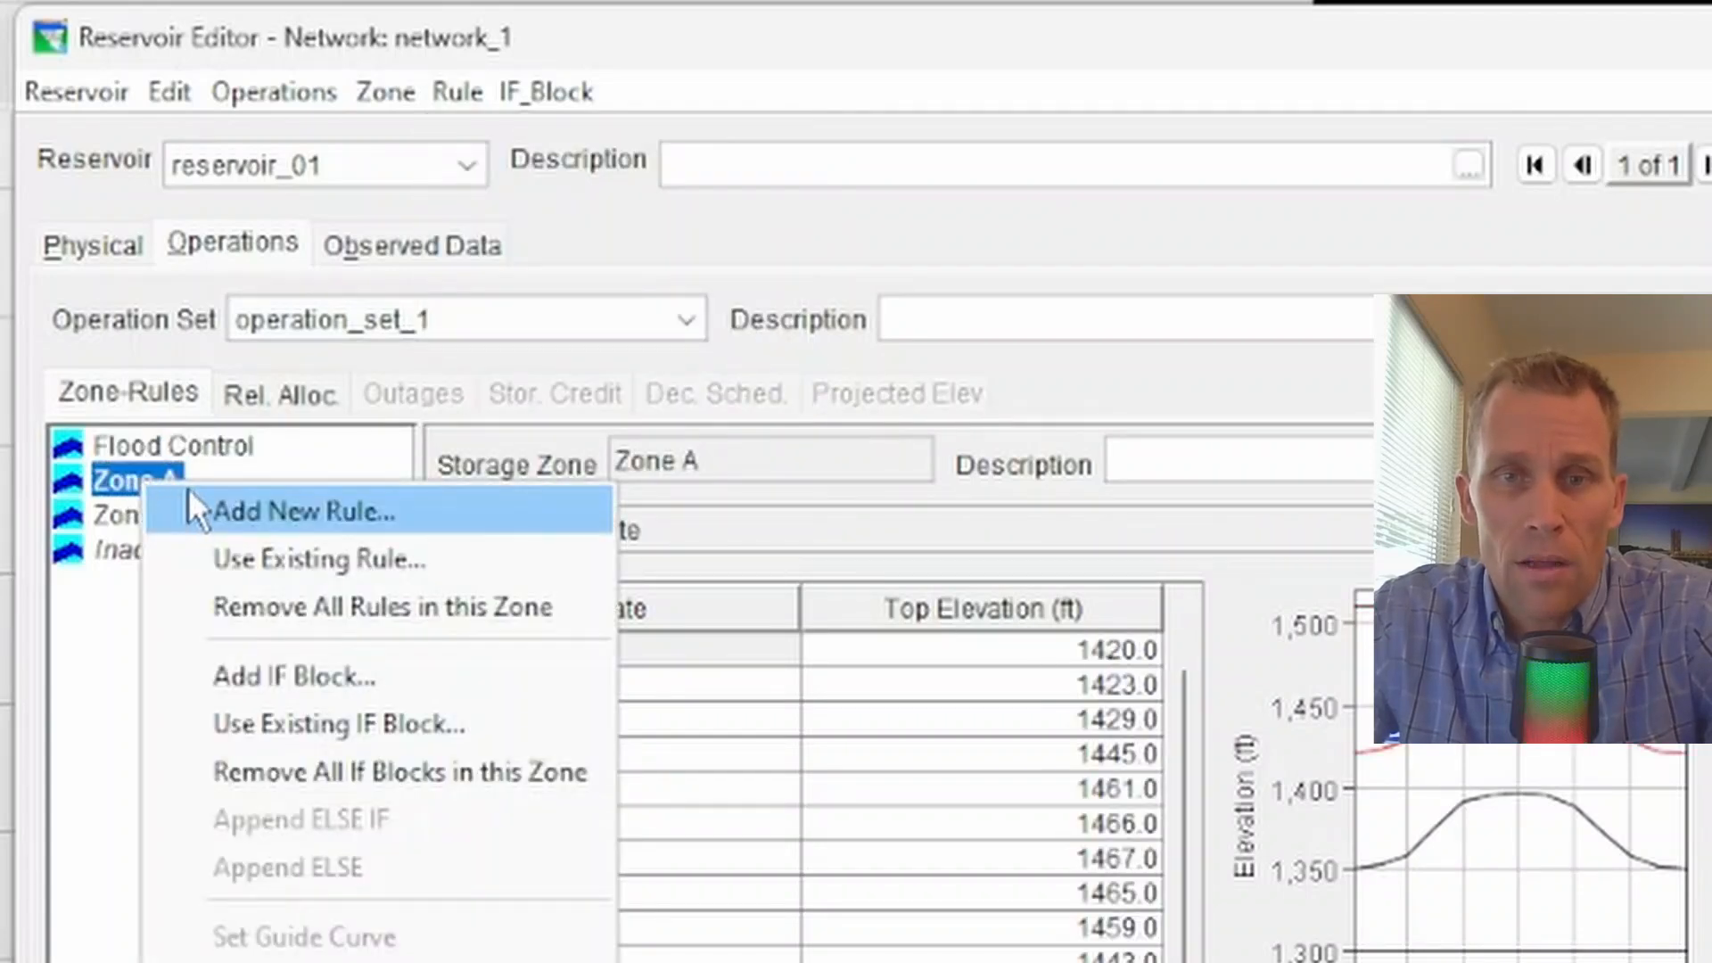
click(309, 515)
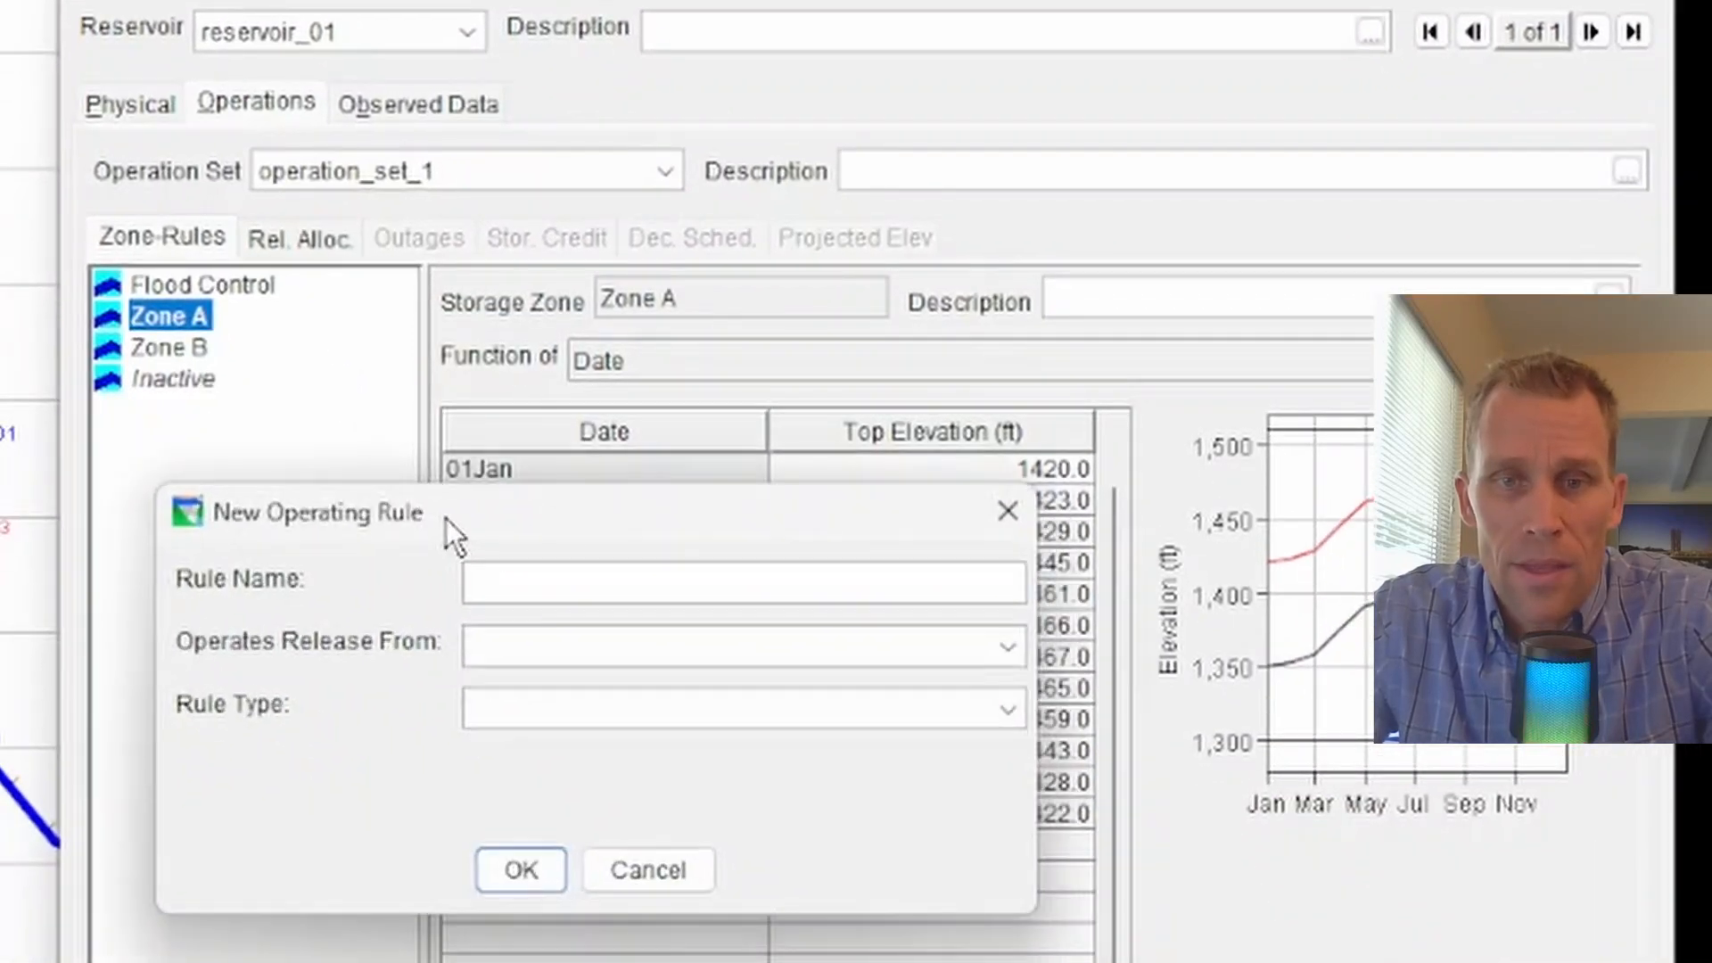
drag(446, 519, 450, 507)
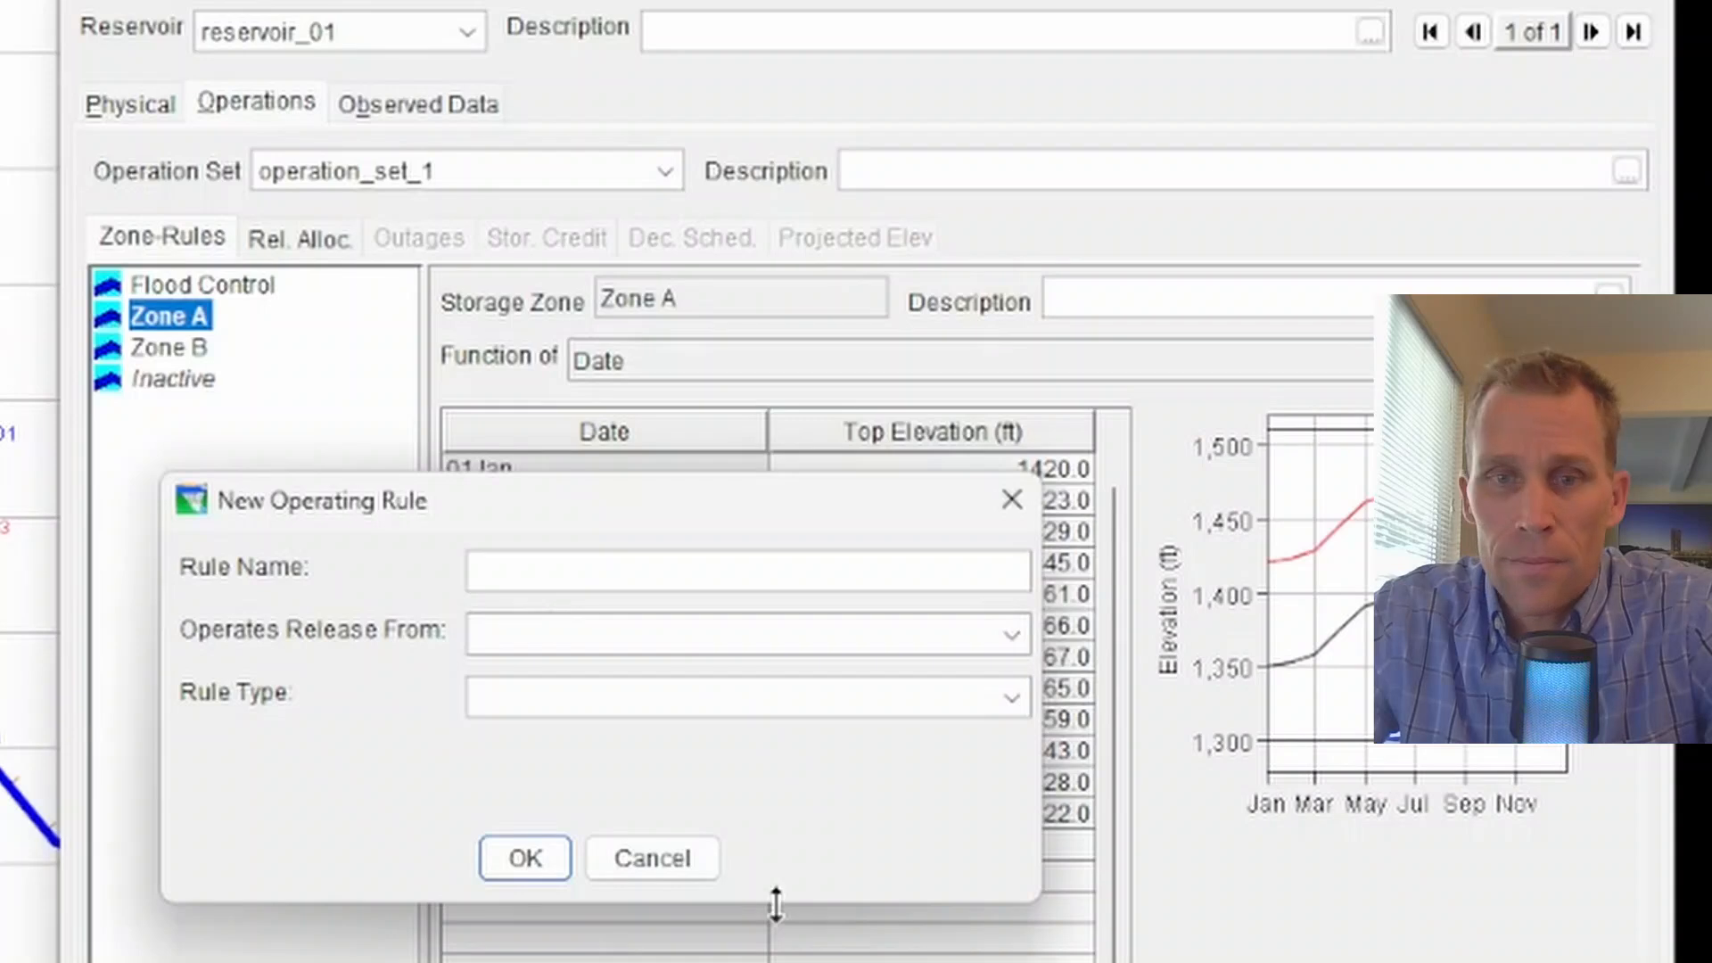
Step: Name the new operating rule controlled_outlet_release_function
click(512, 569)
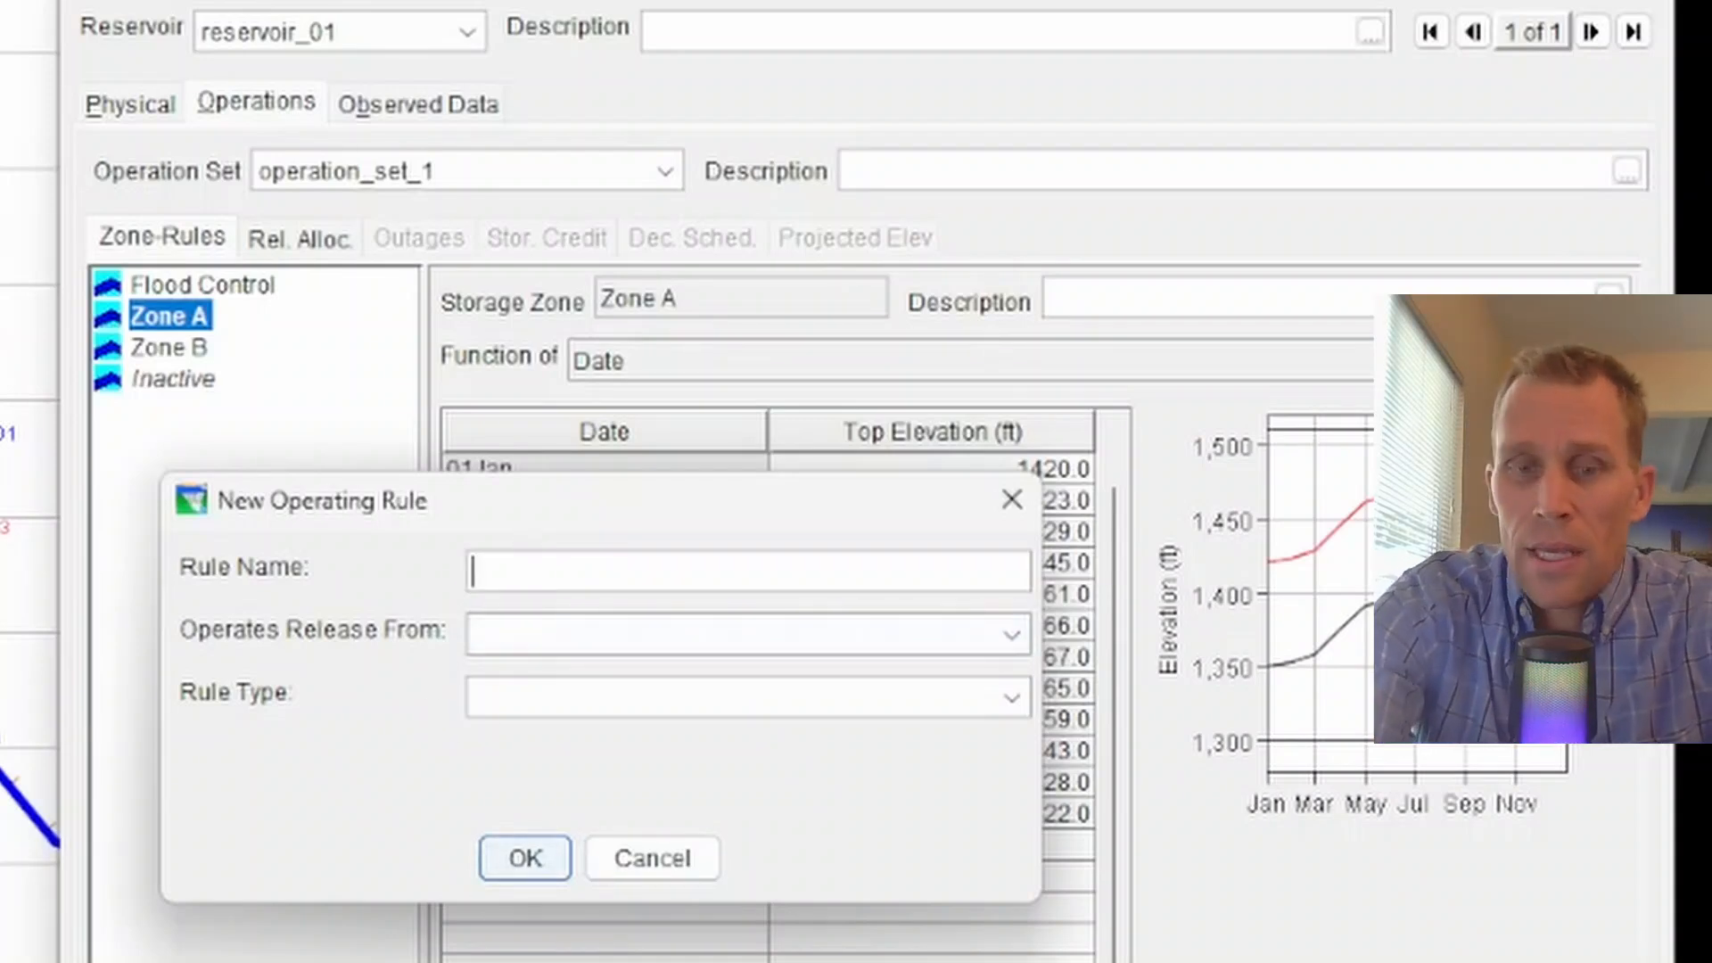
text(controlled)
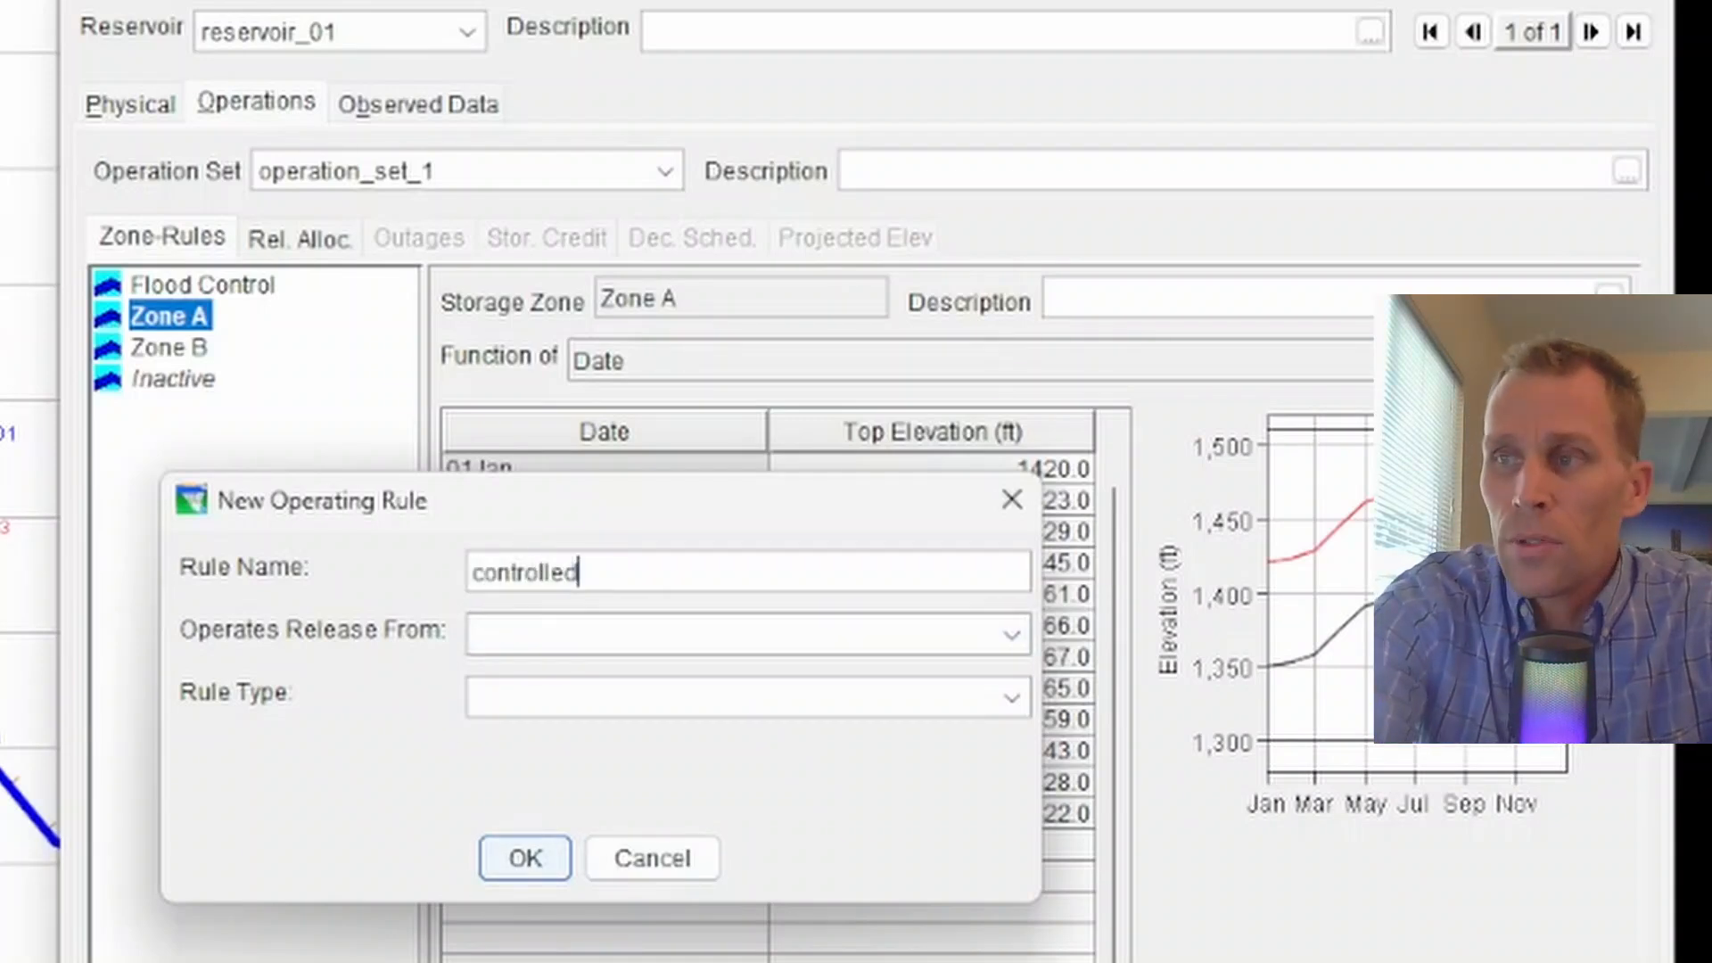
text(_outlet_relas)
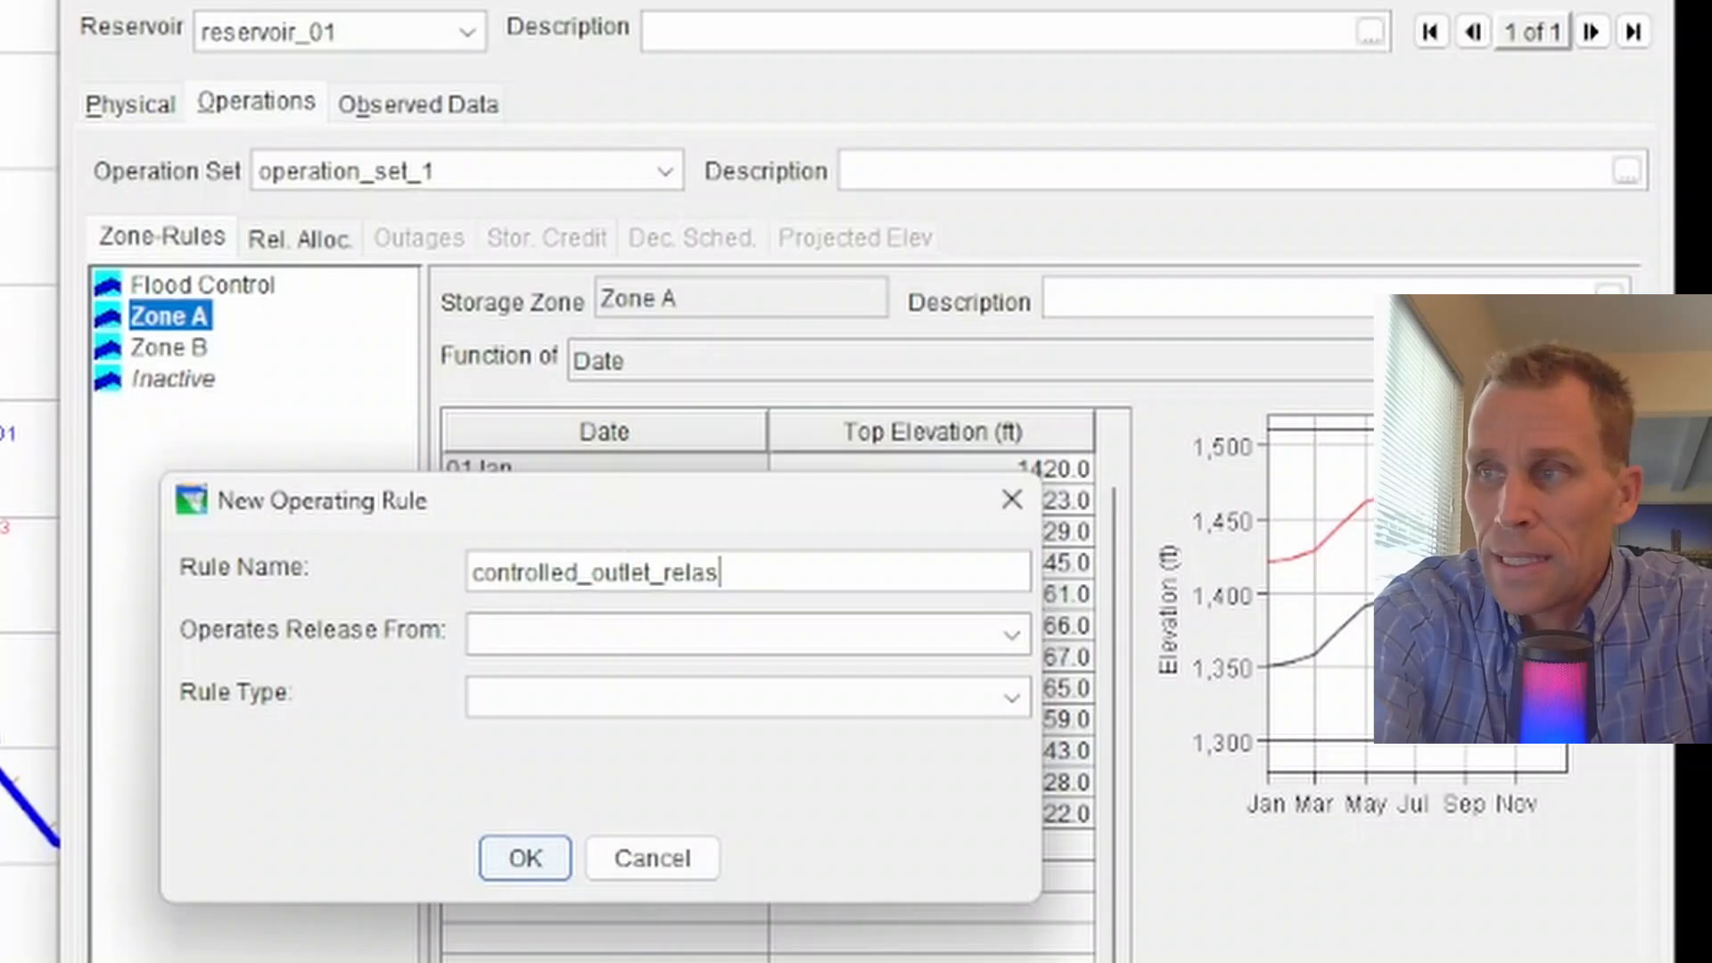
text(e_function)
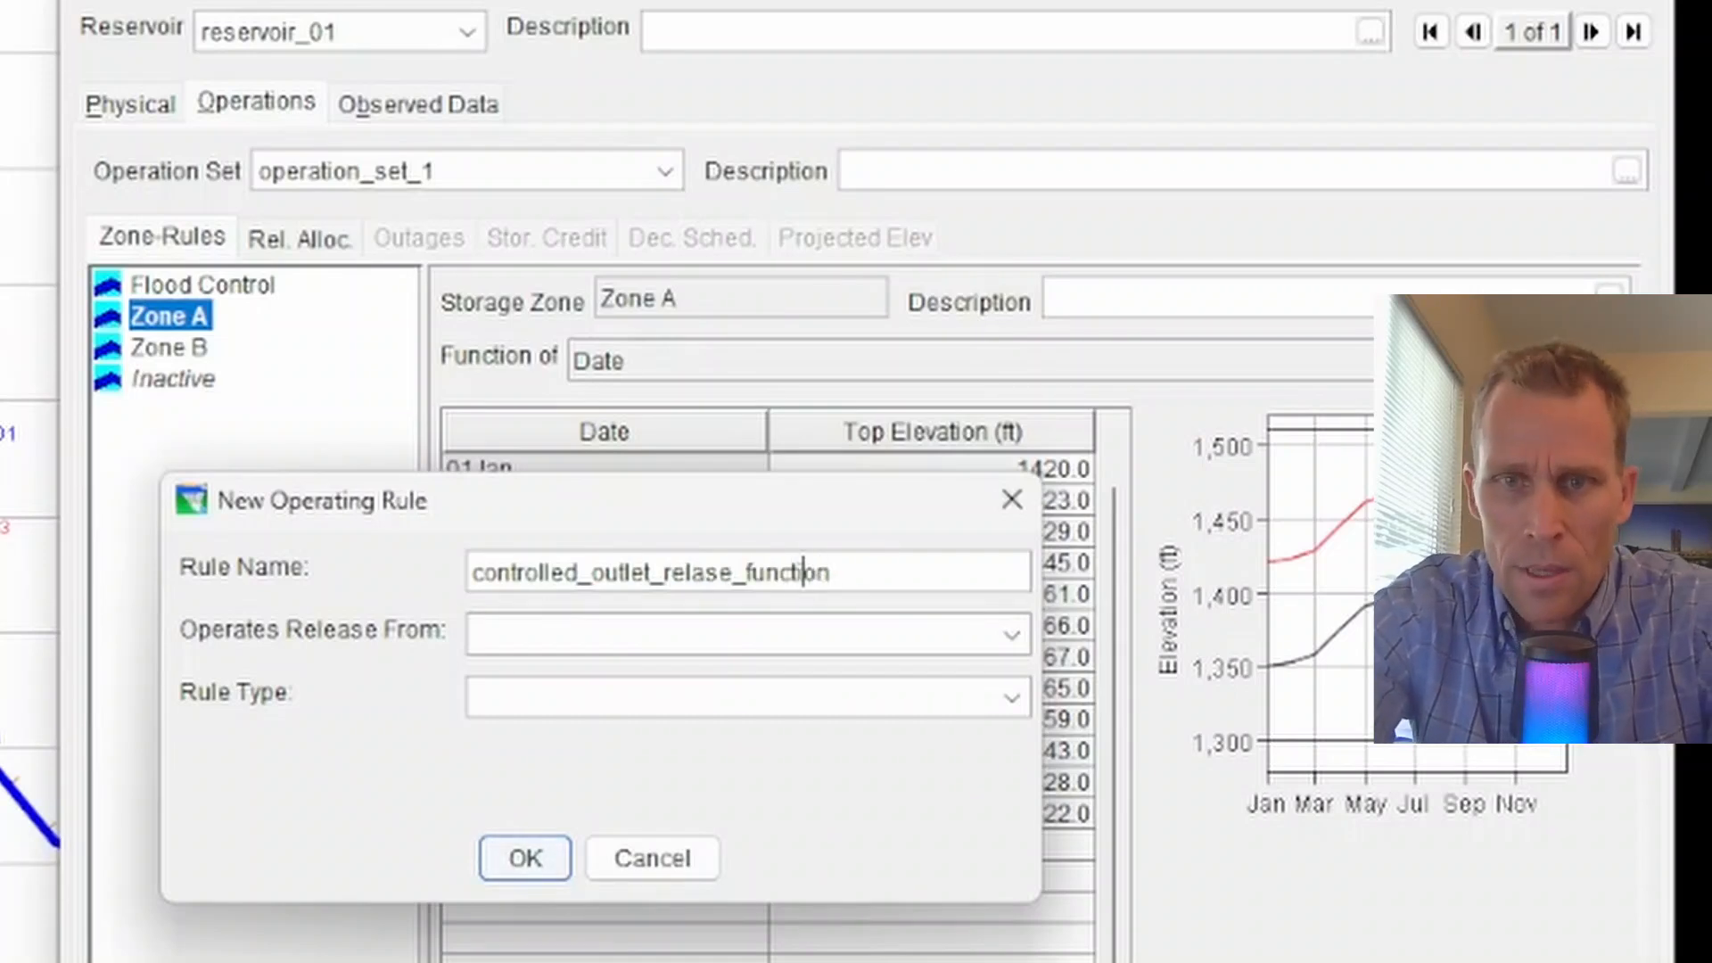
key(Left)
key(Left)
key(Left)
key(Left)
key(Left)
key(Left)
key(Left)
key(Left)
key(Left)
key(Left)
key(Left)
text(e)
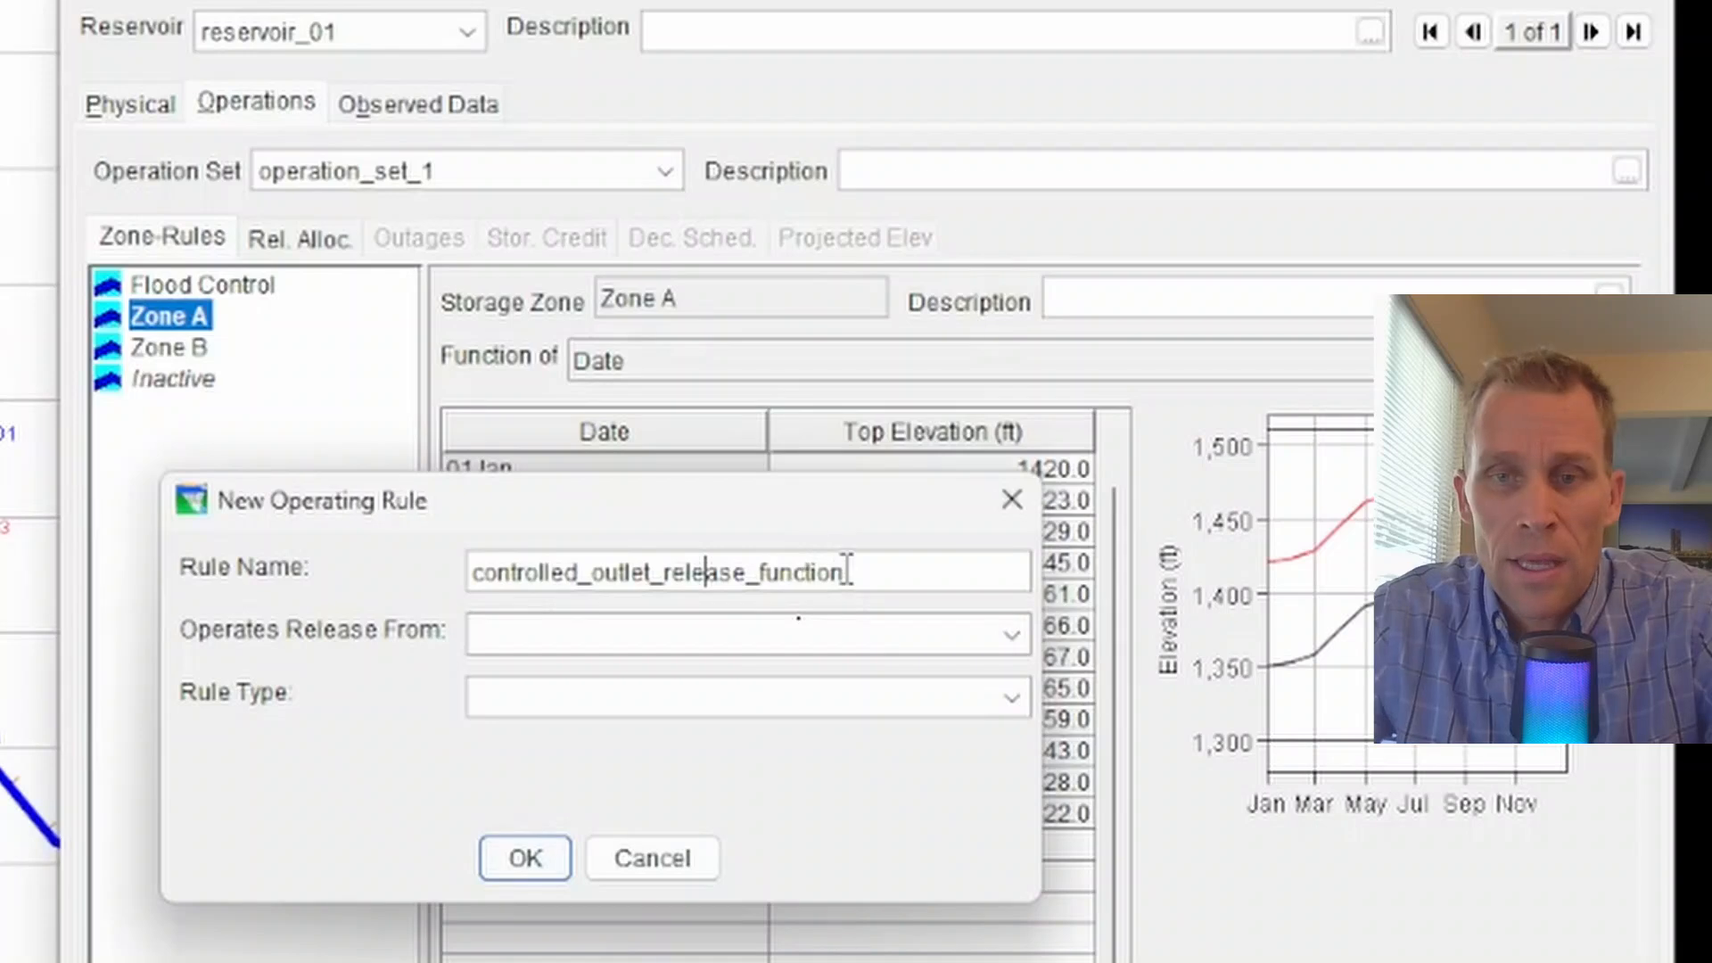
drag(847, 575, 275, 563)
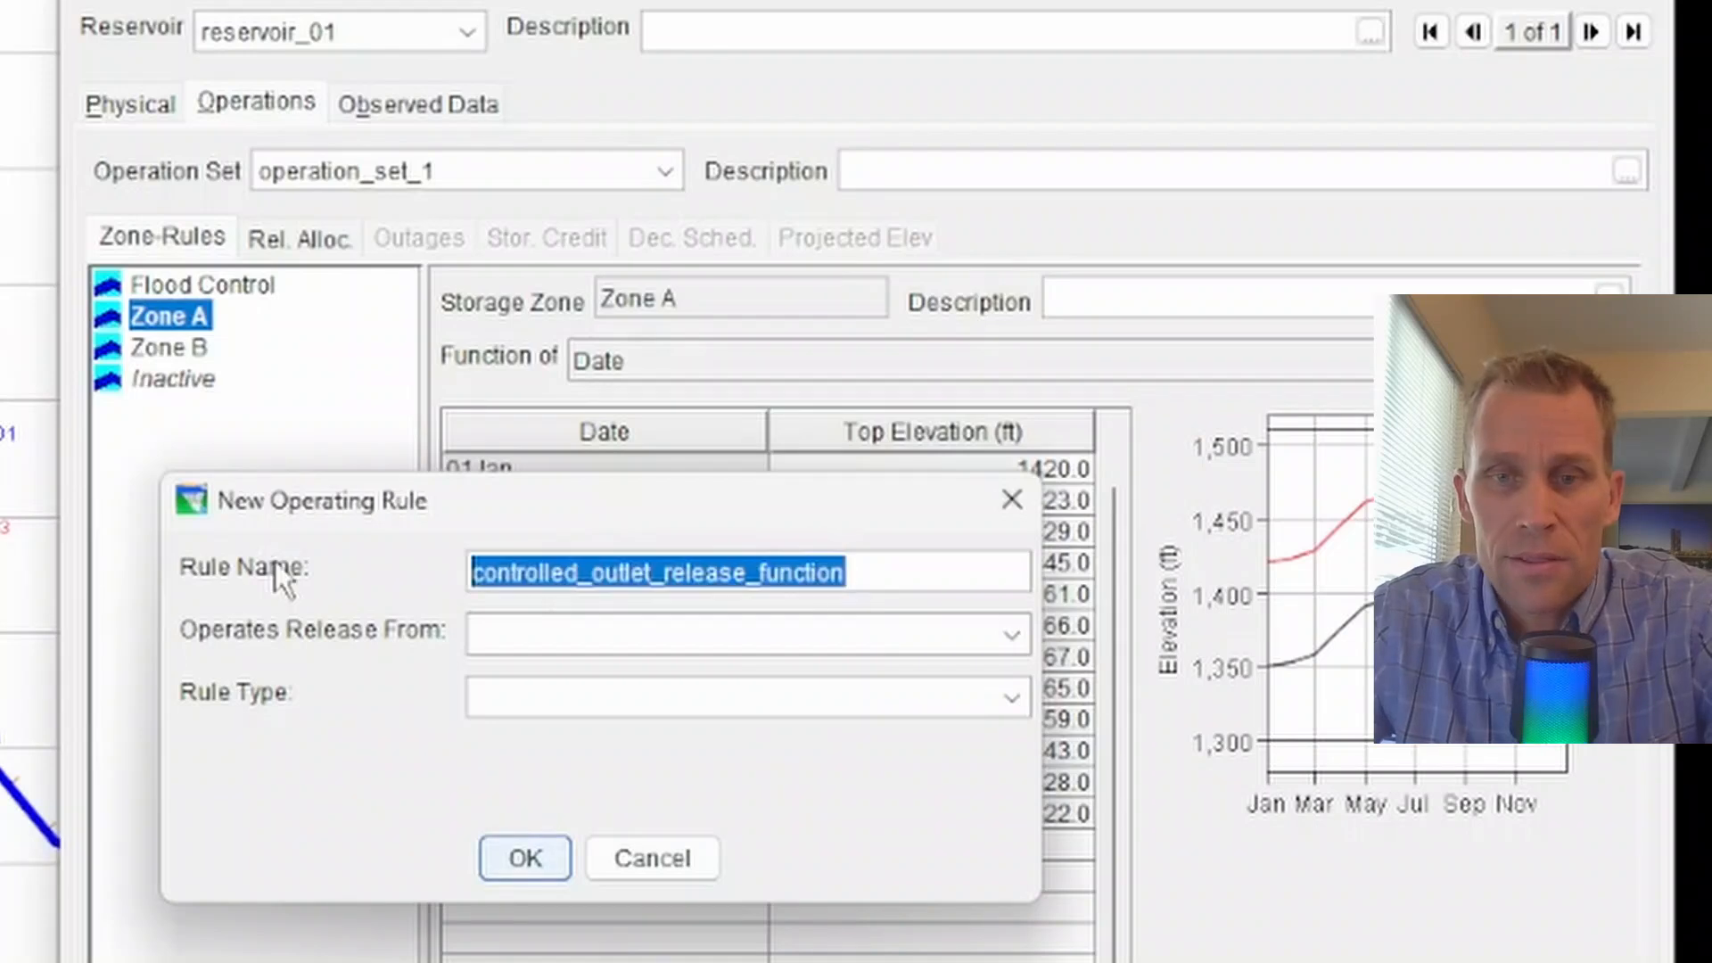
Step: Make the rule operate releases from reservoir_01-Controlled Outlet, with Release Function as its rule type
click(597, 634)
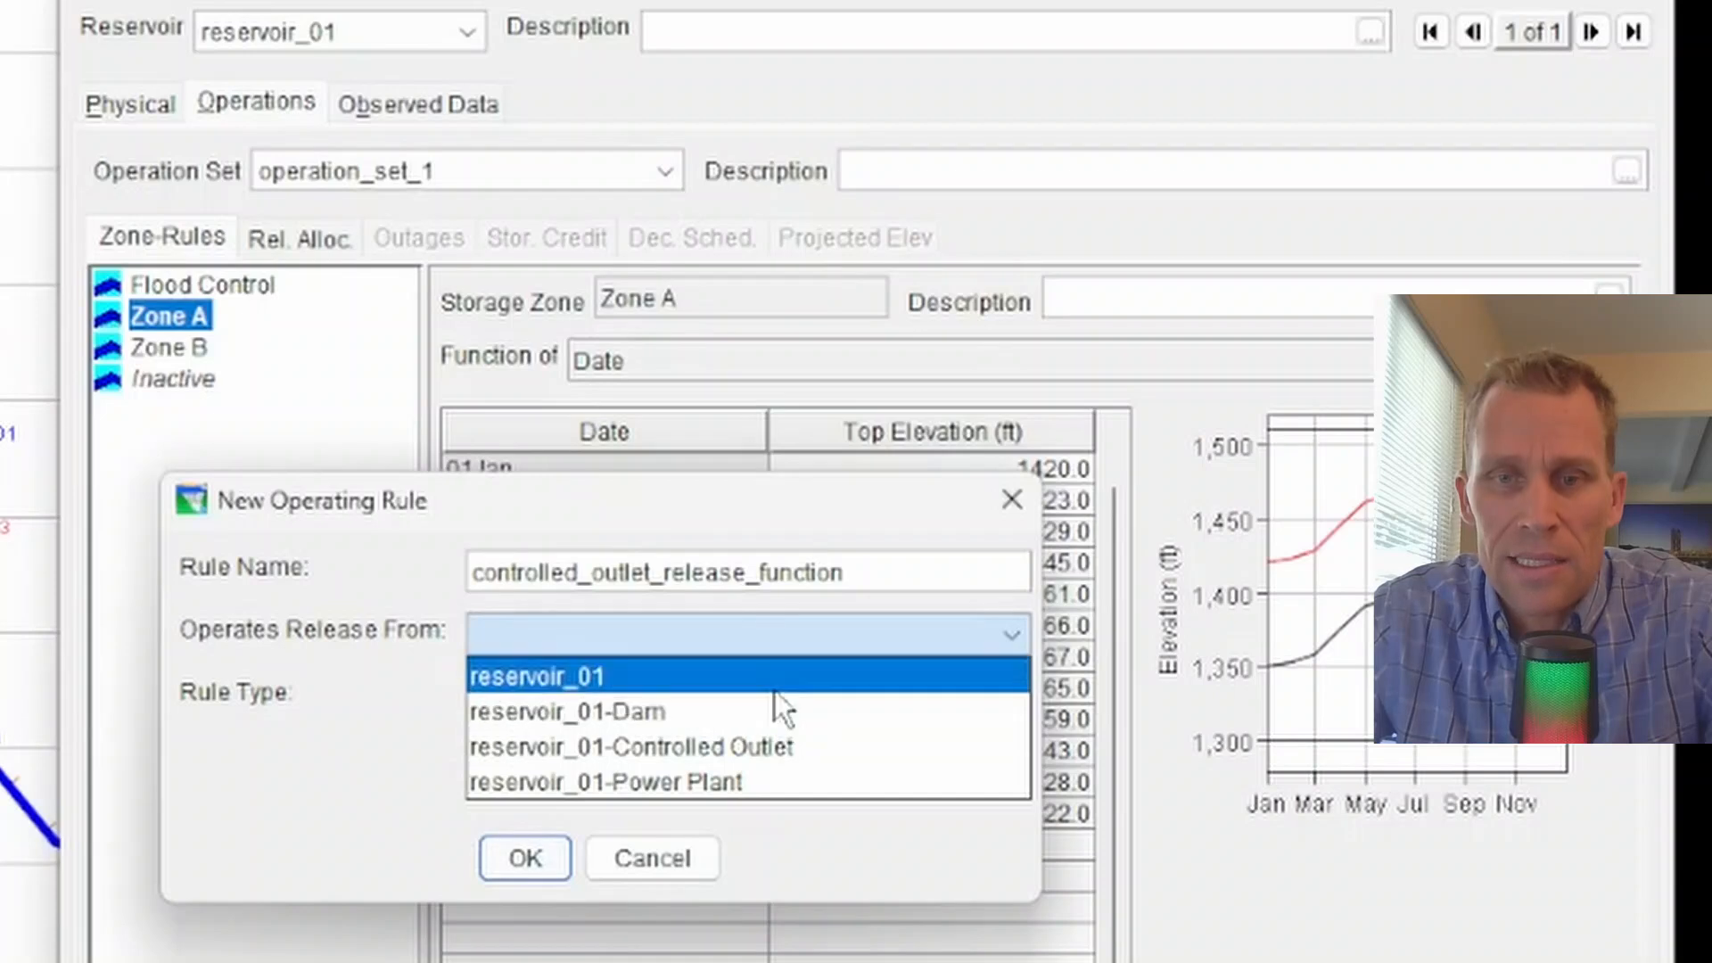
click(807, 763)
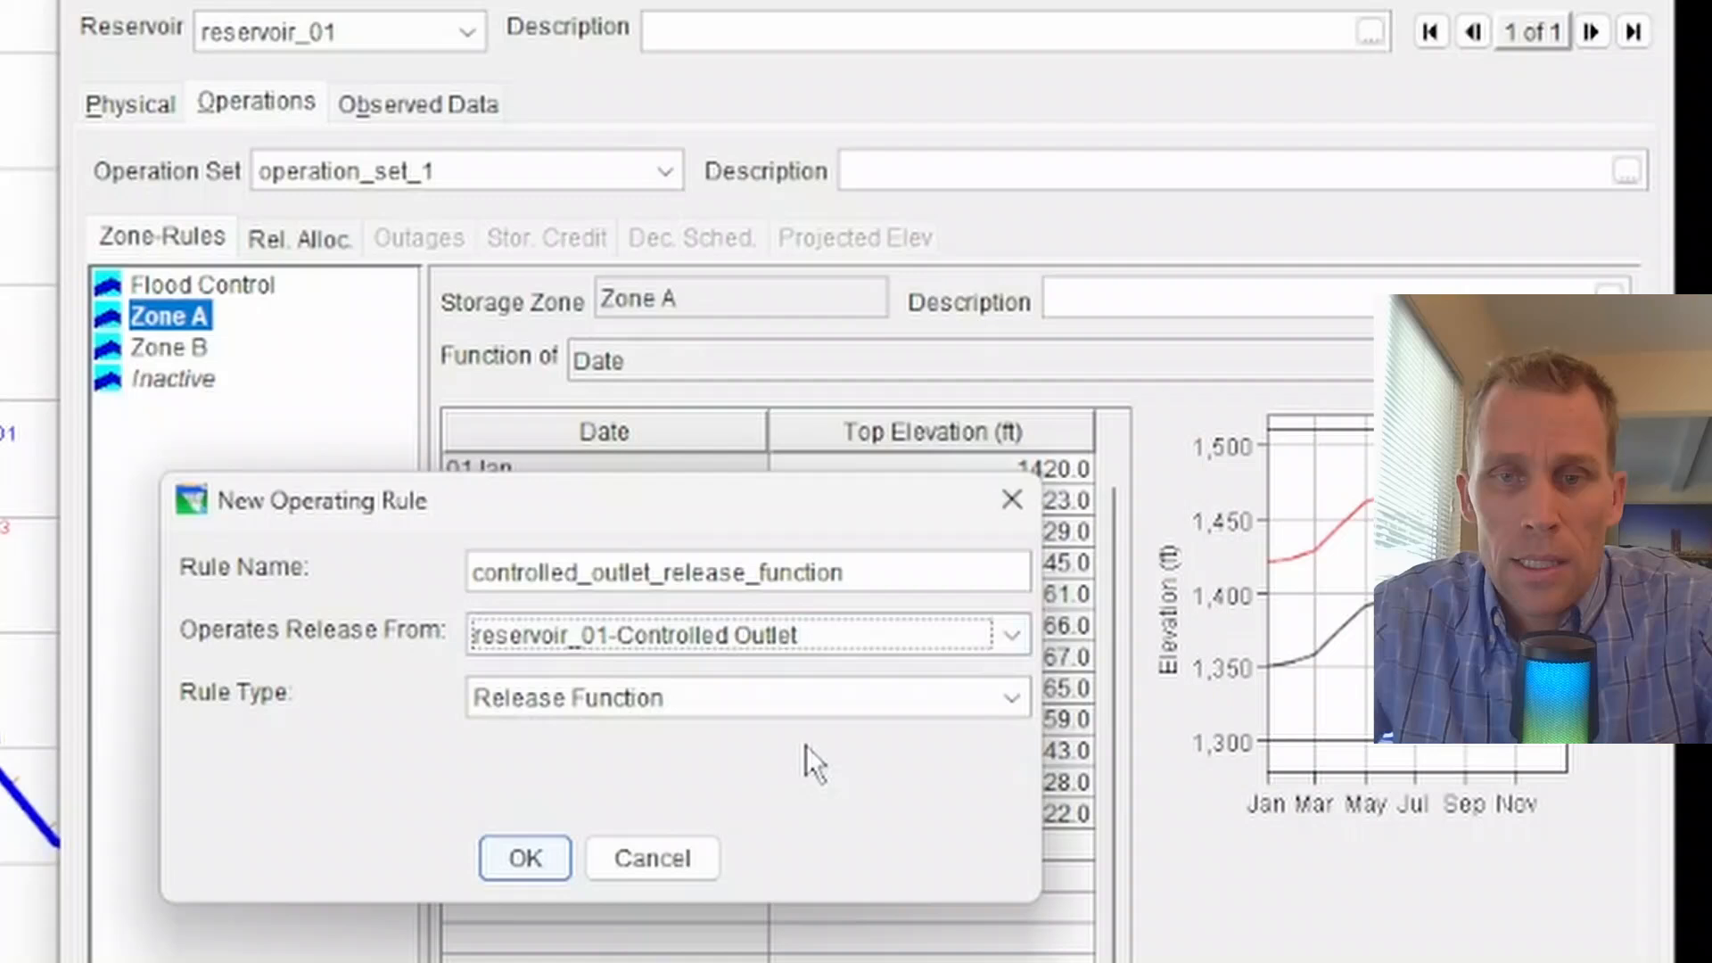
click(754, 714)
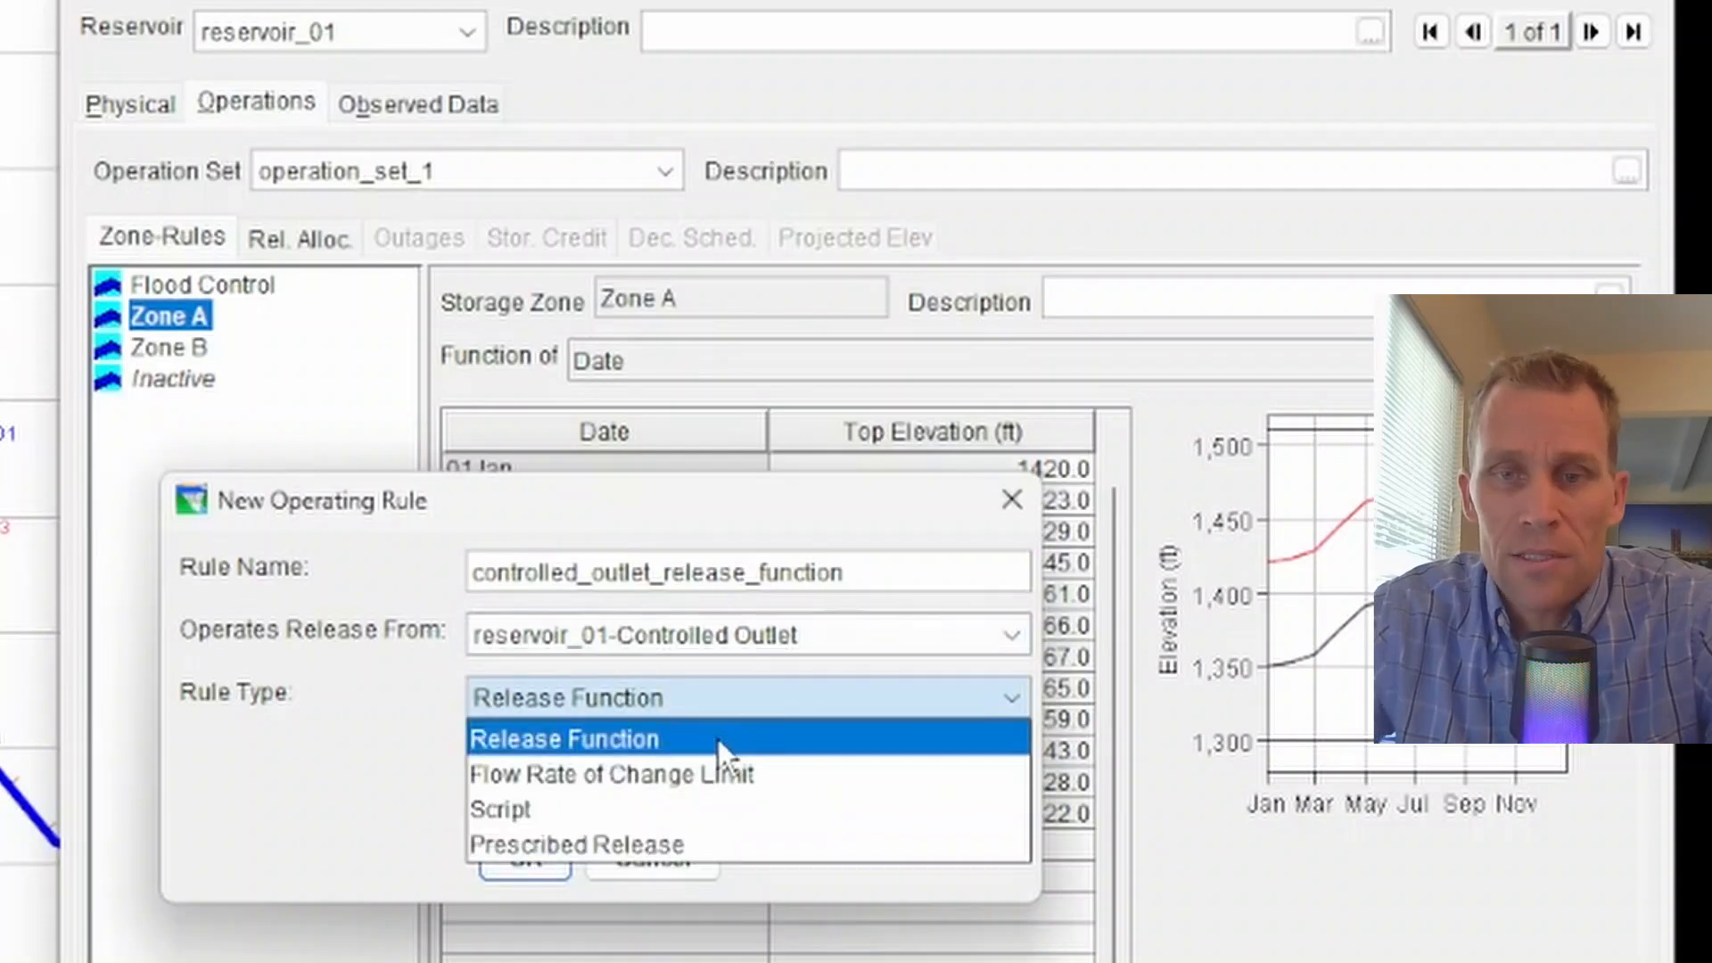
click(719, 740)
click(723, 699)
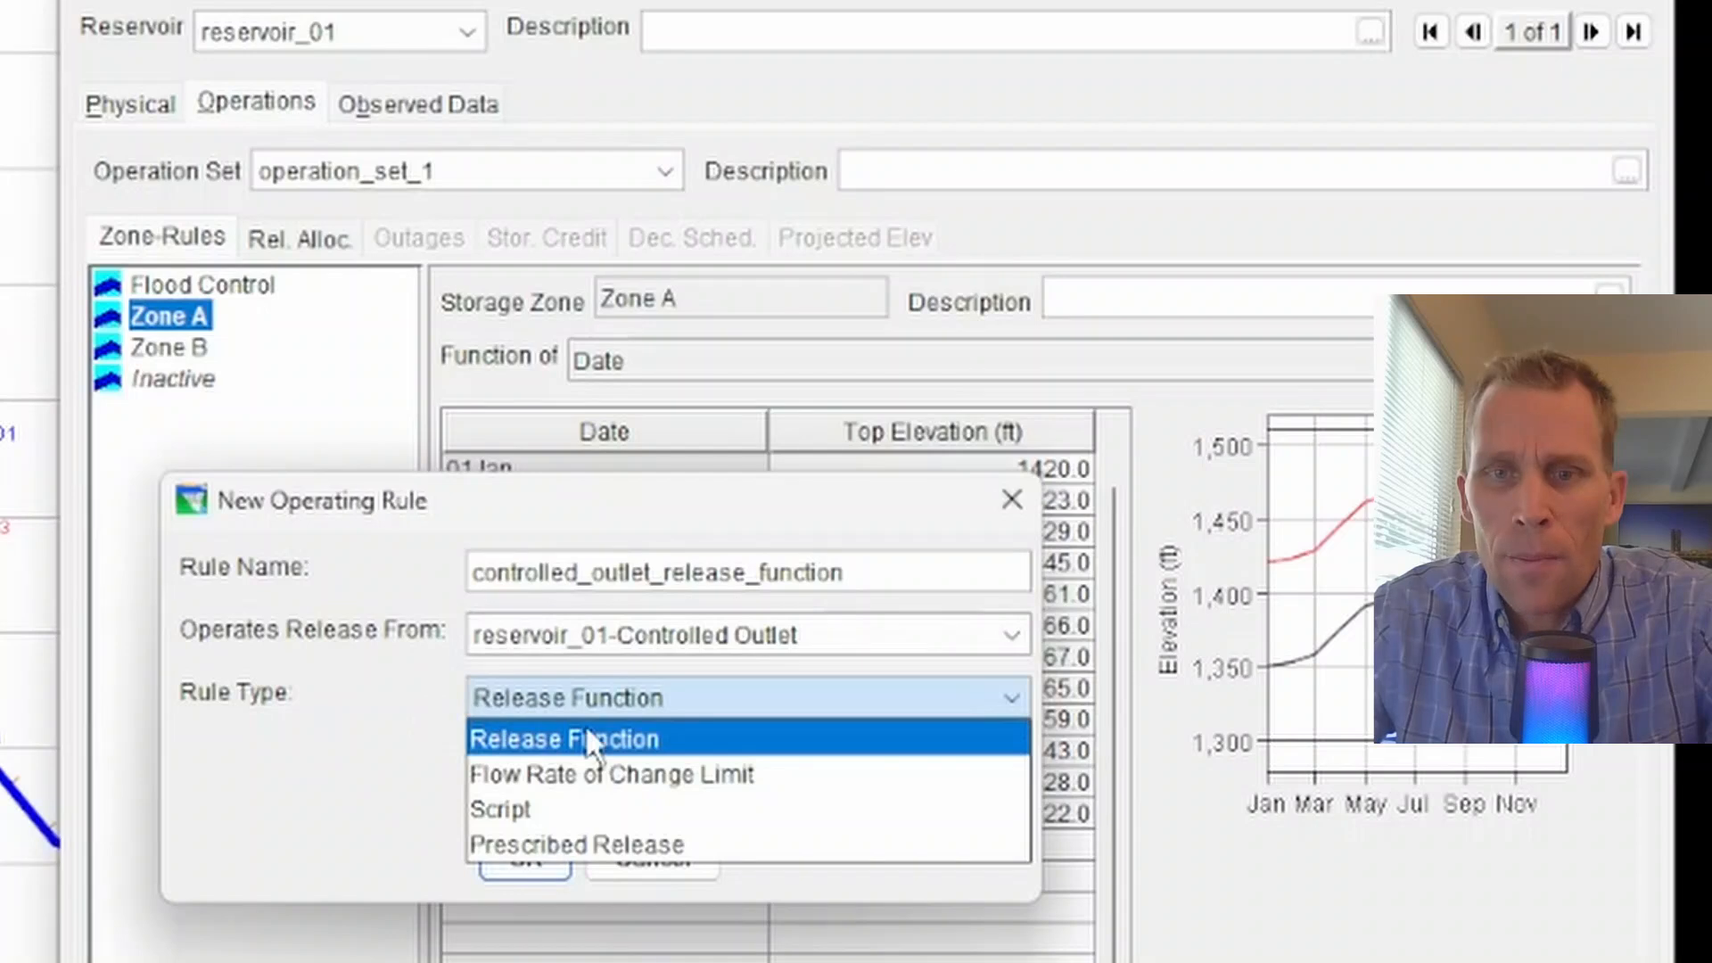
click(391, 769)
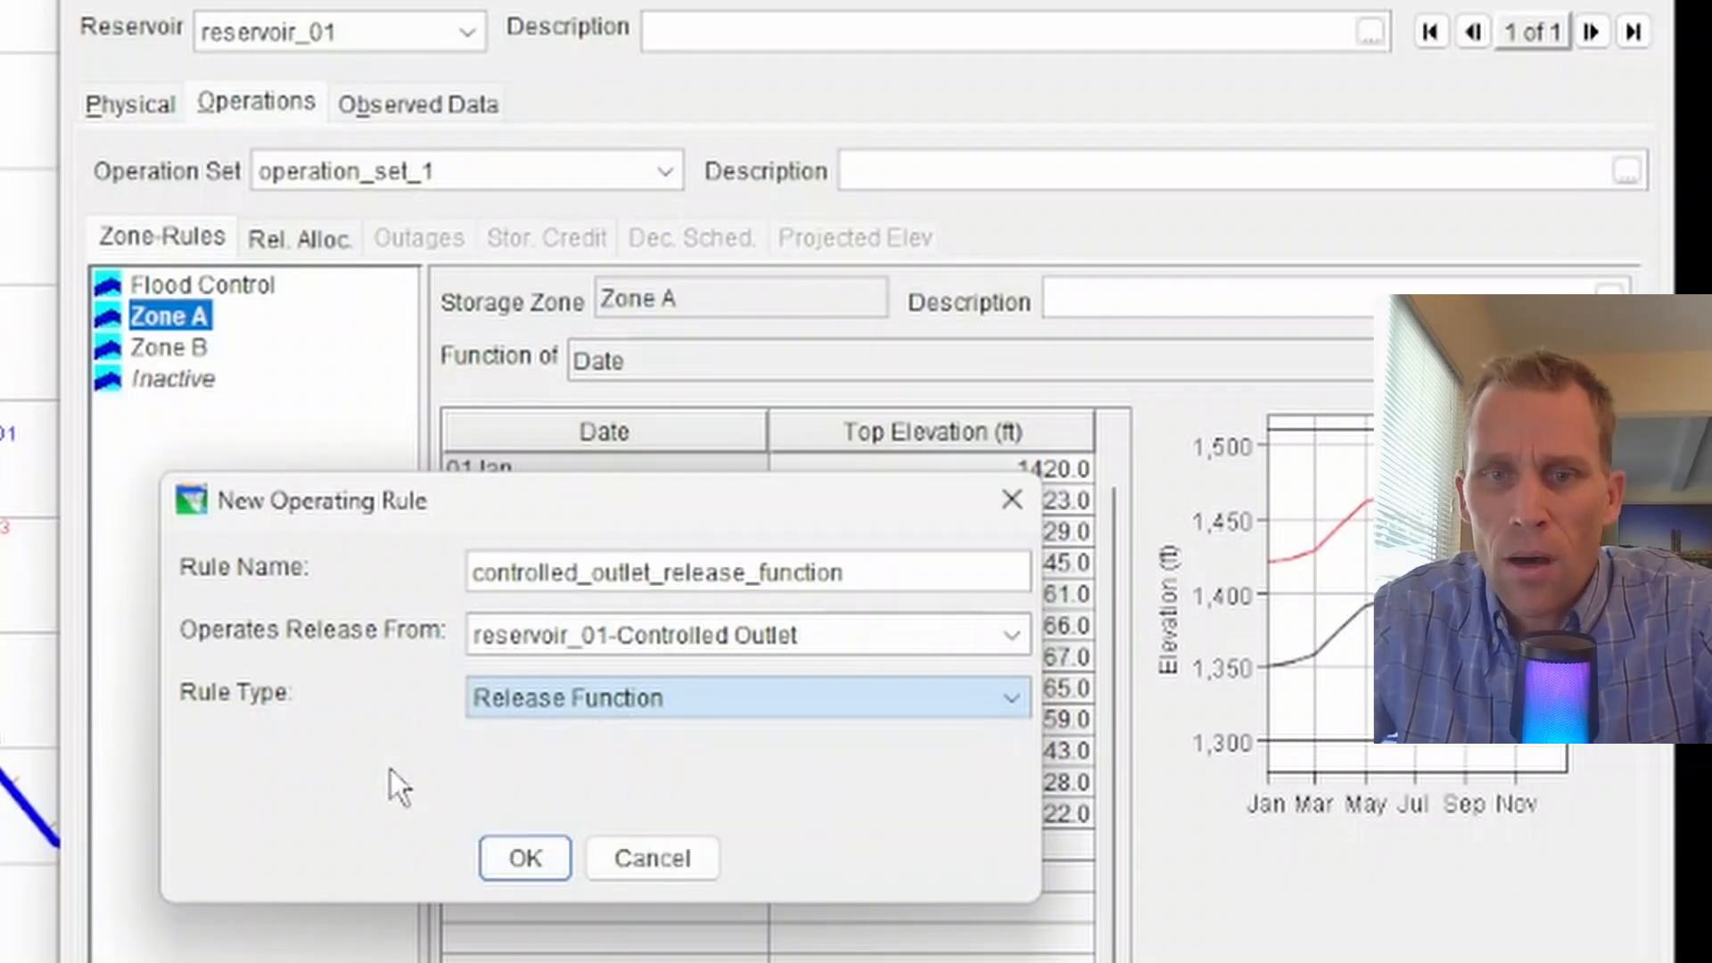
Step: Compare the rule types offered when releases are operated from reservoir_01 and from reservoir_01-Power Plant
click(626, 644)
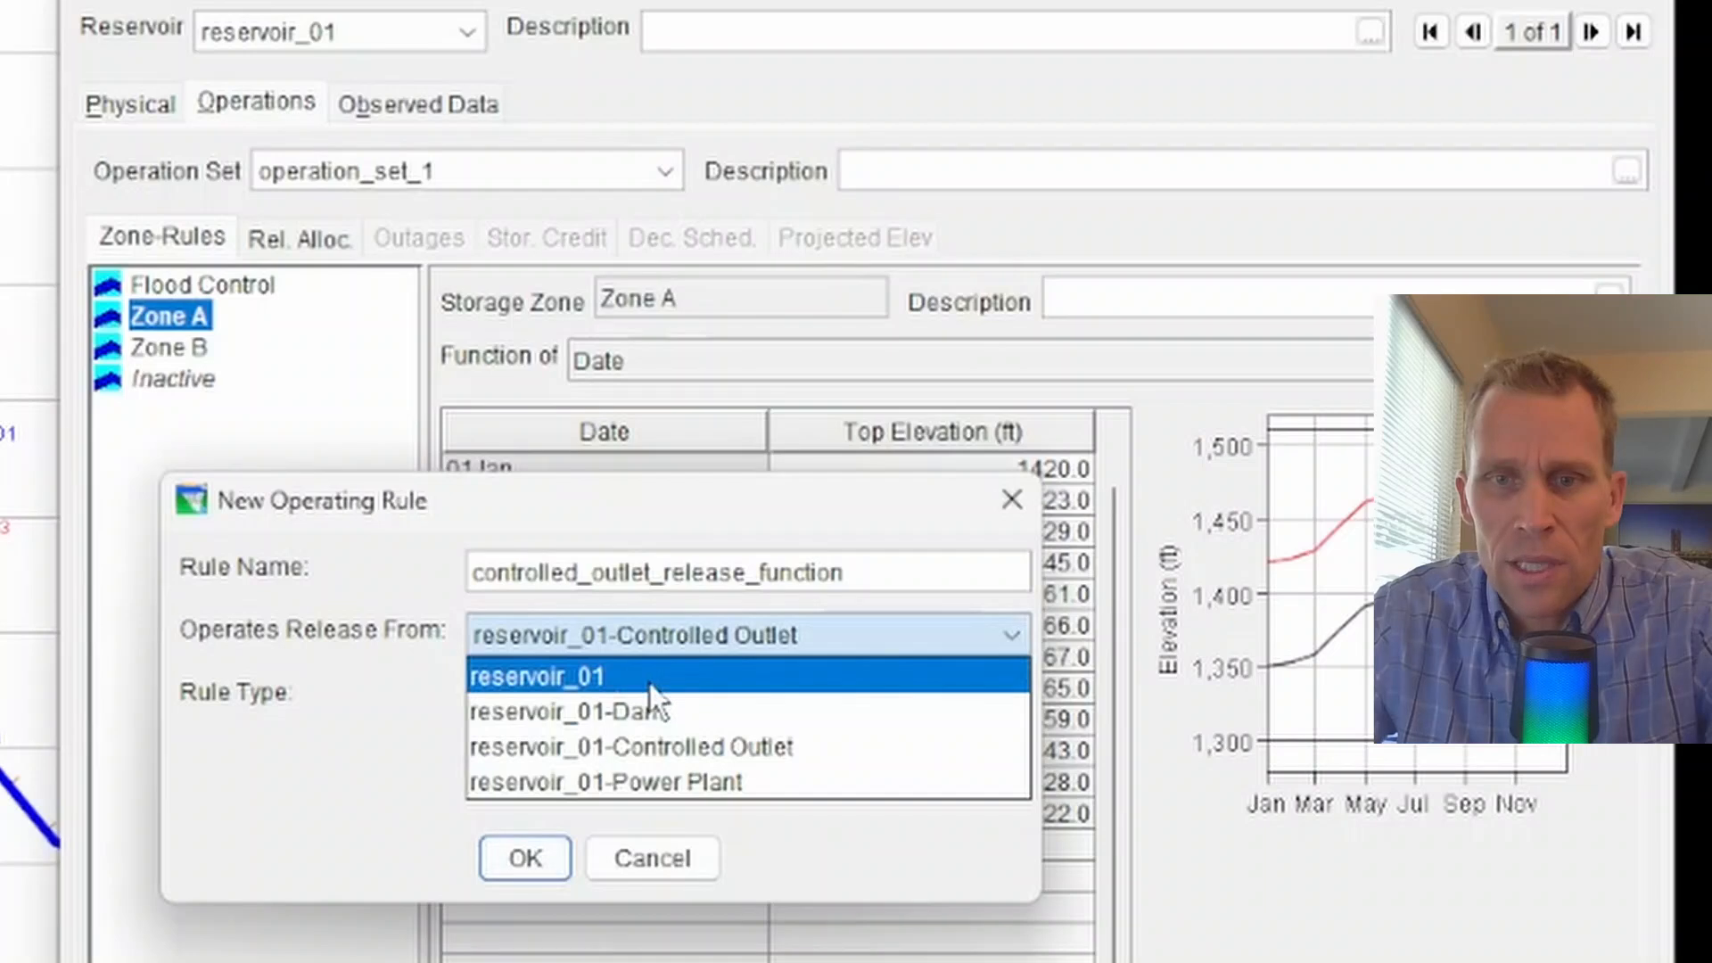
click(650, 682)
click(659, 697)
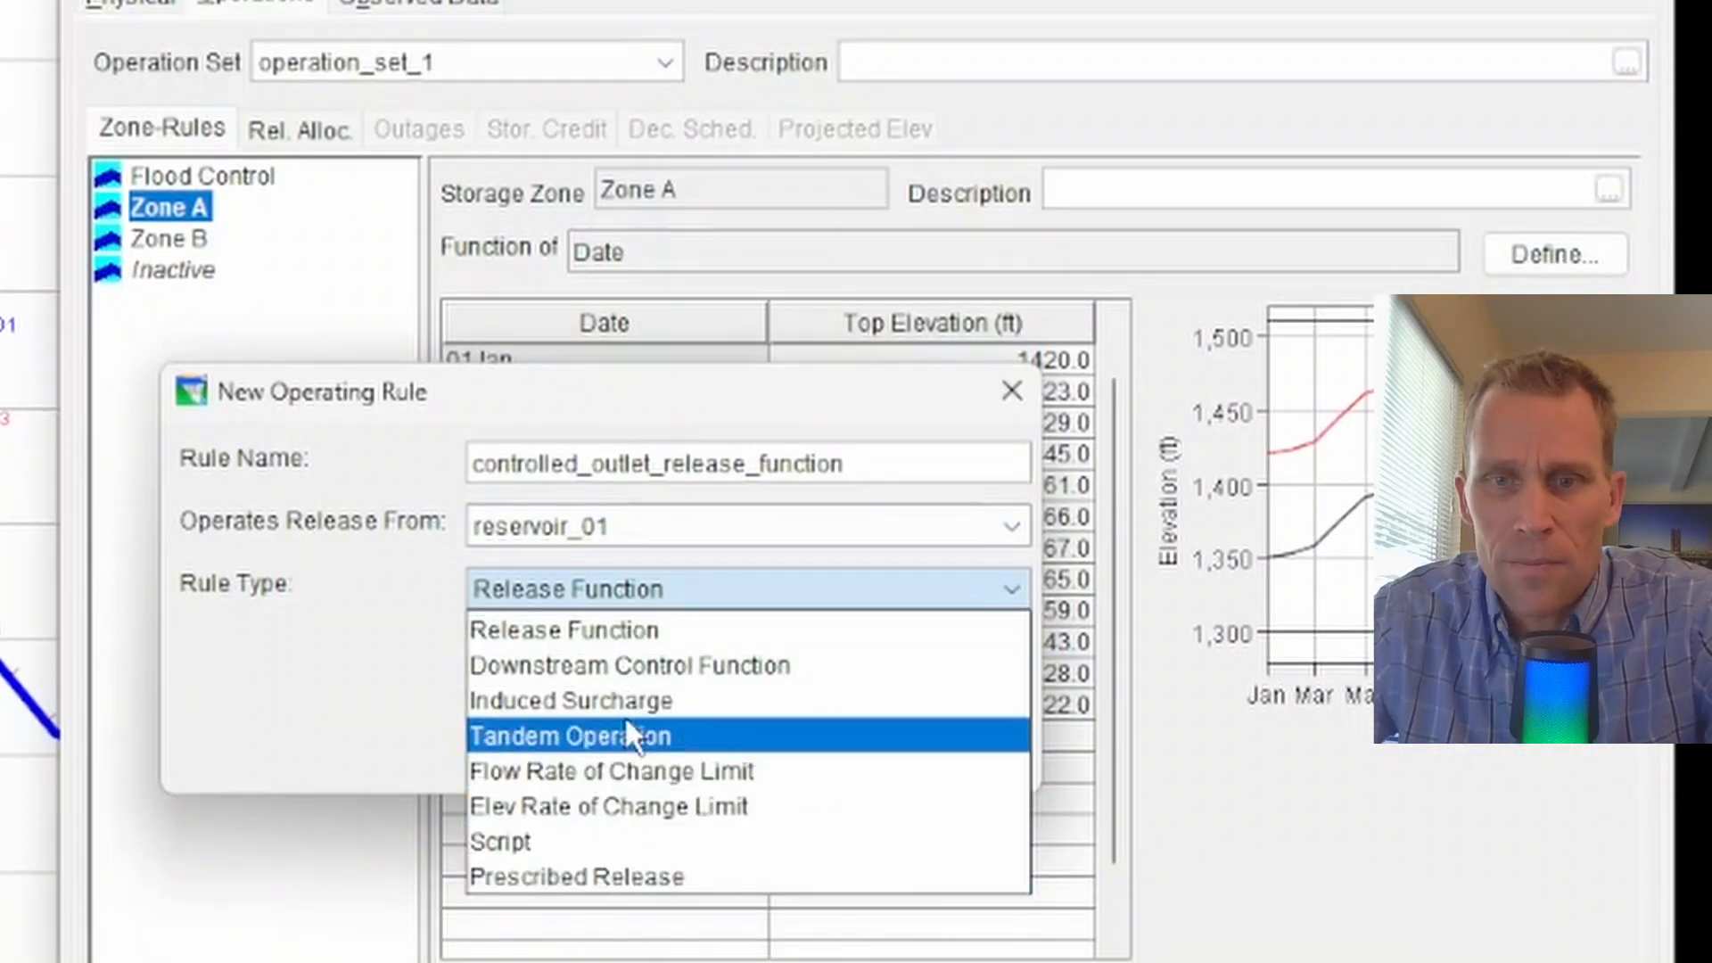
click(627, 641)
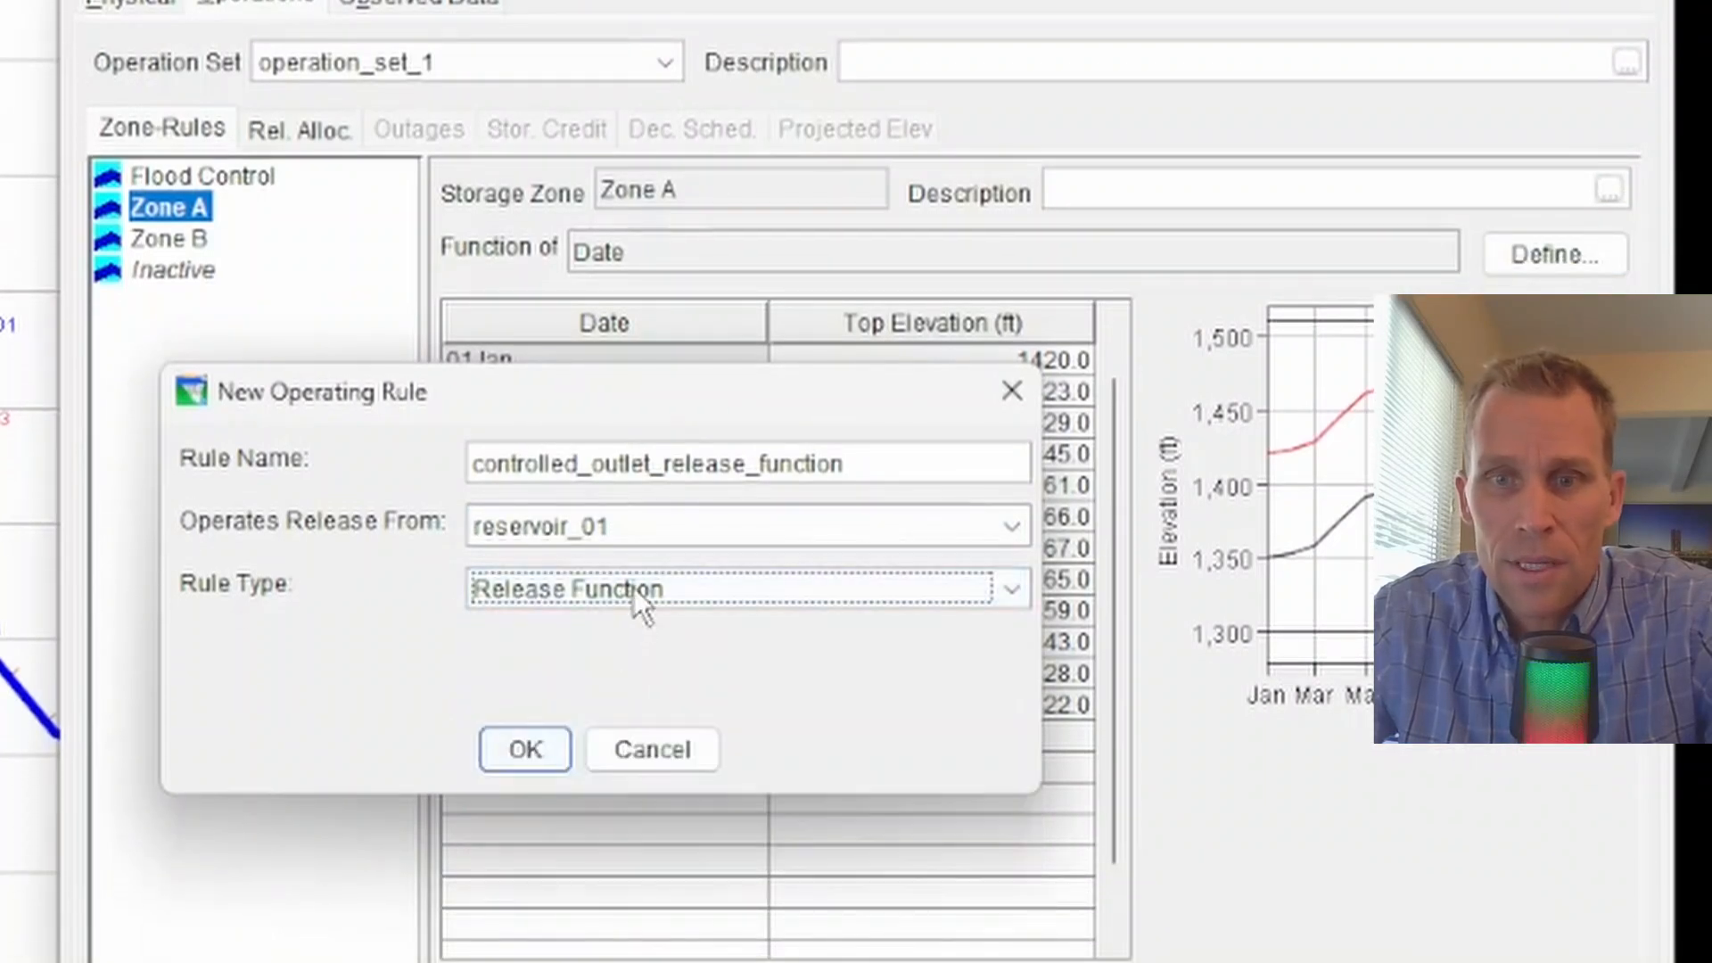
click(661, 532)
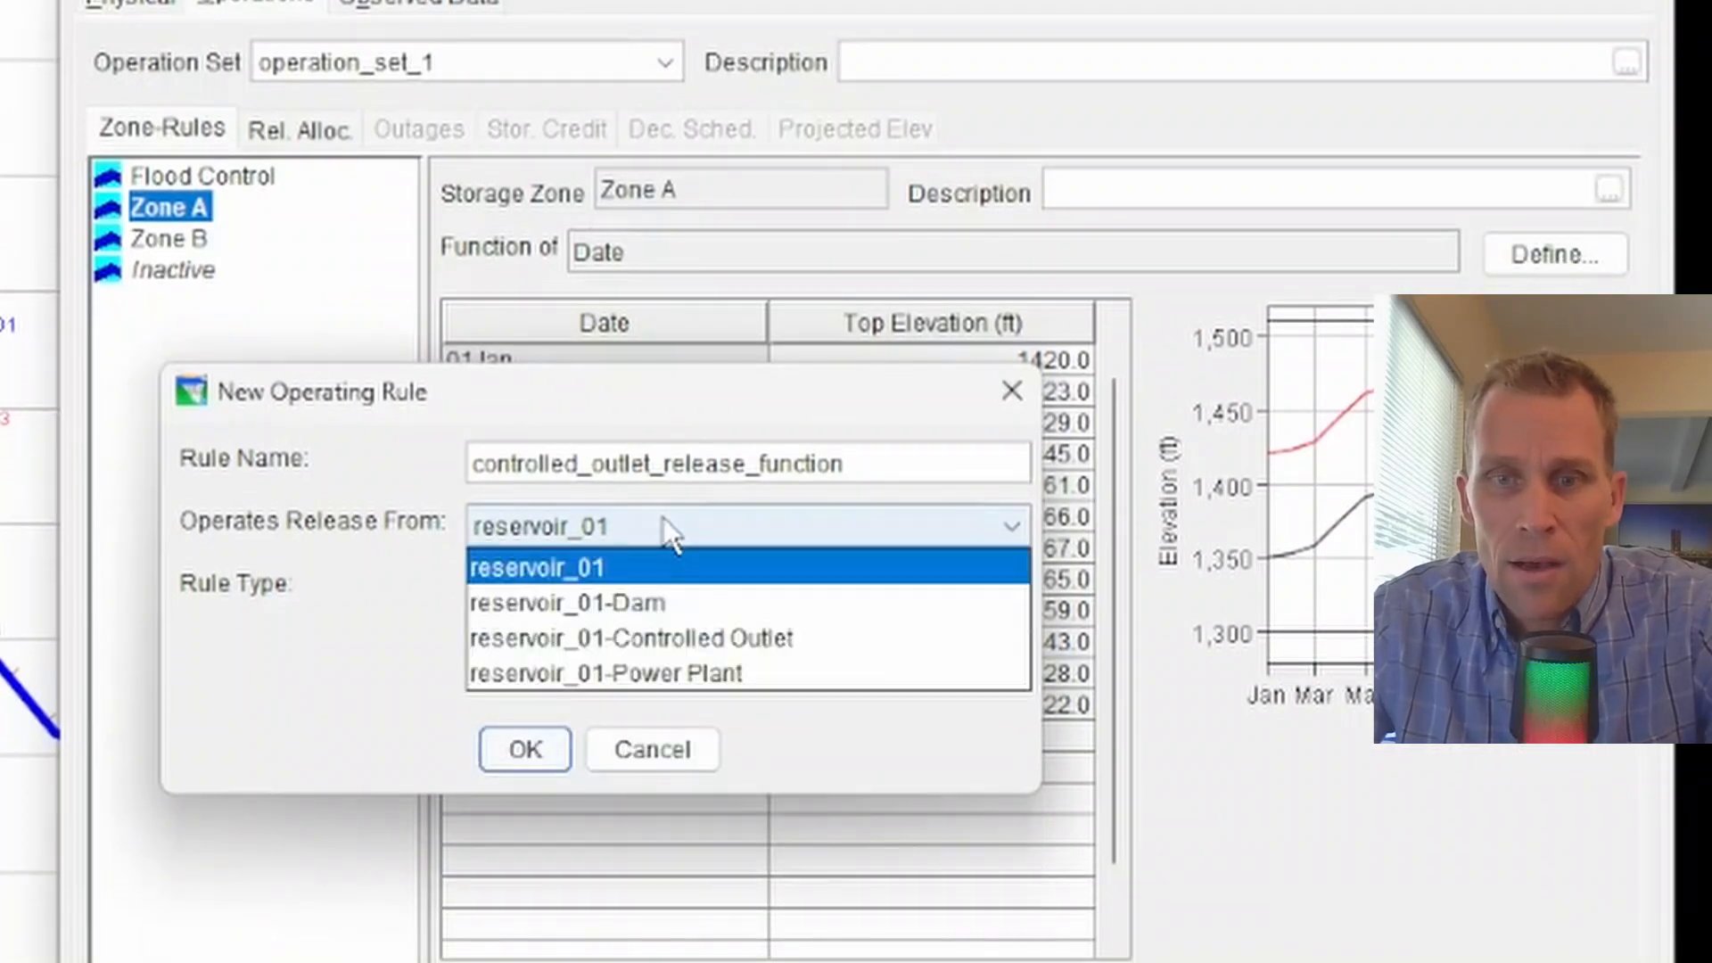
click(701, 674)
click(699, 595)
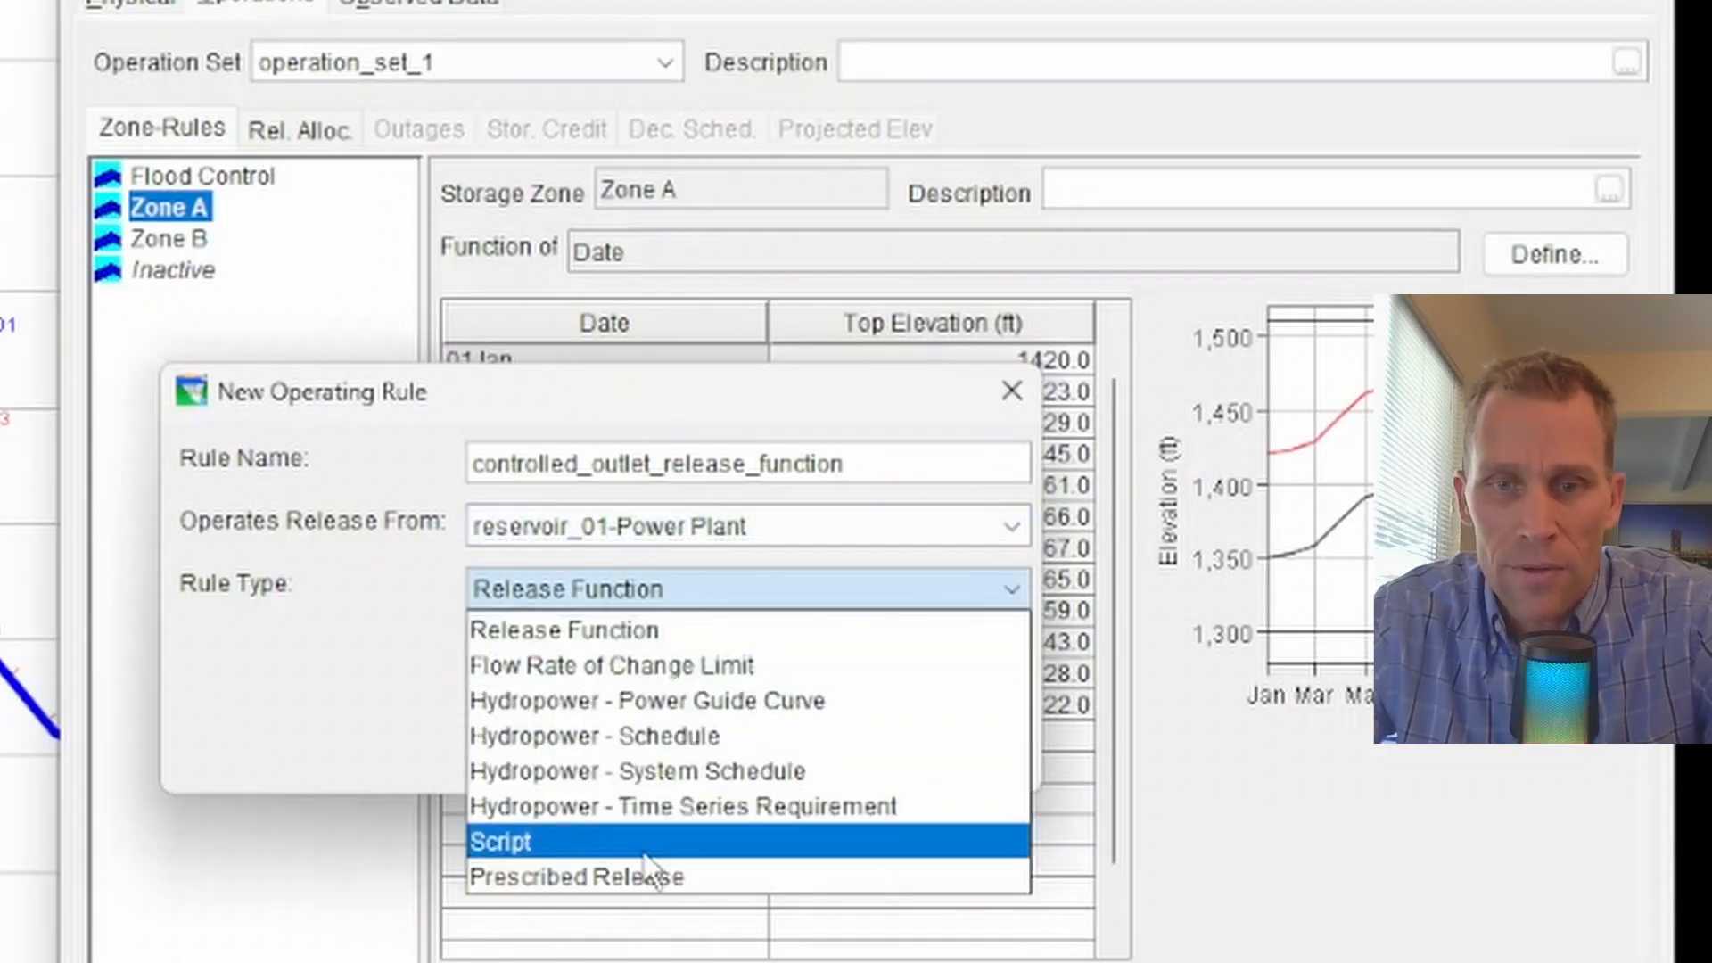
click(613, 634)
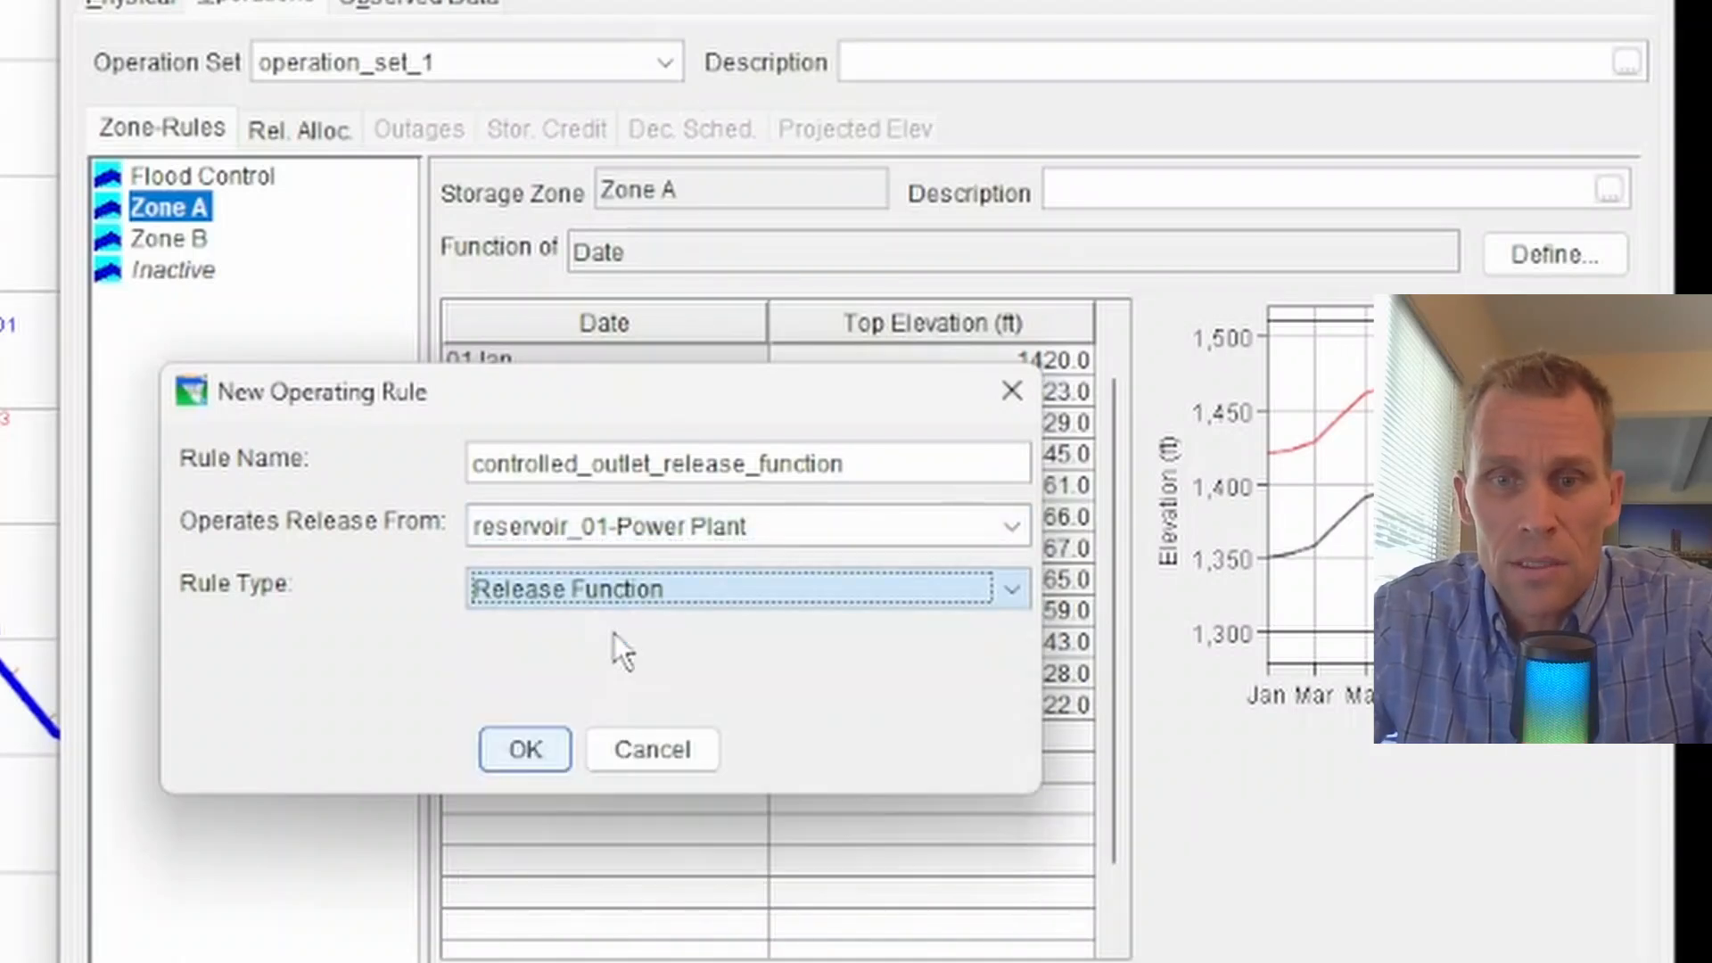
Step: Switch the release source back to reservoir_01-Controlled Outlet, keep the Release Function type, and create the rule
click(665, 528)
click(703, 635)
click(686, 591)
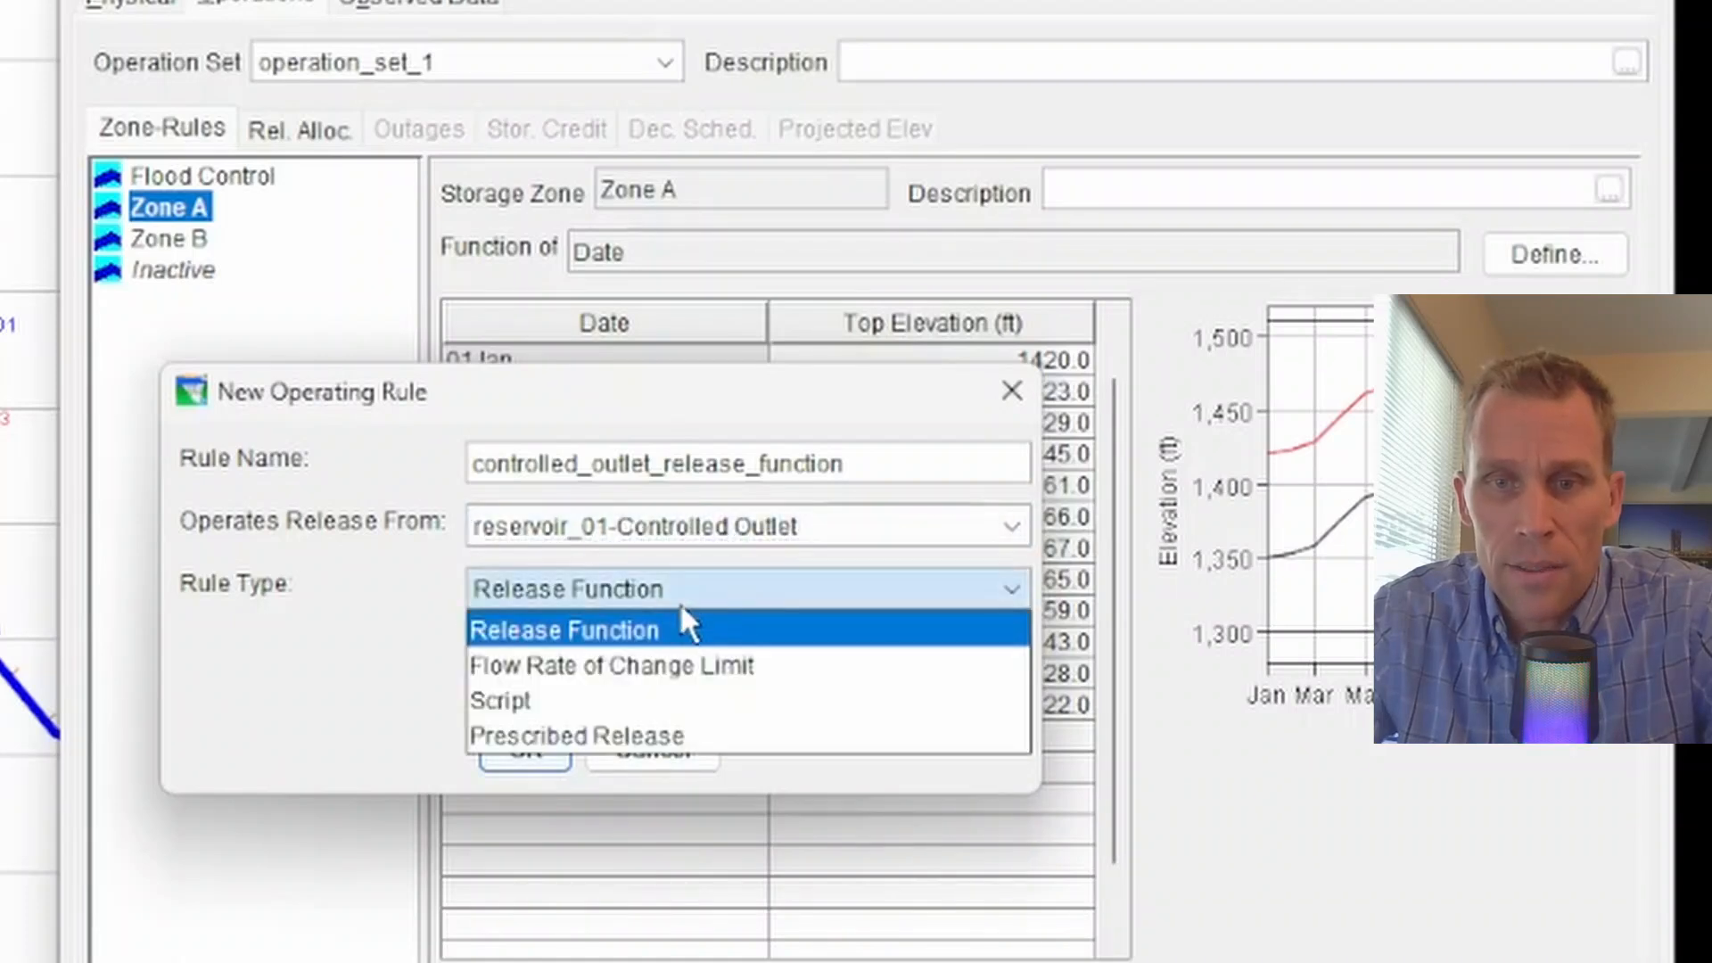
click(618, 629)
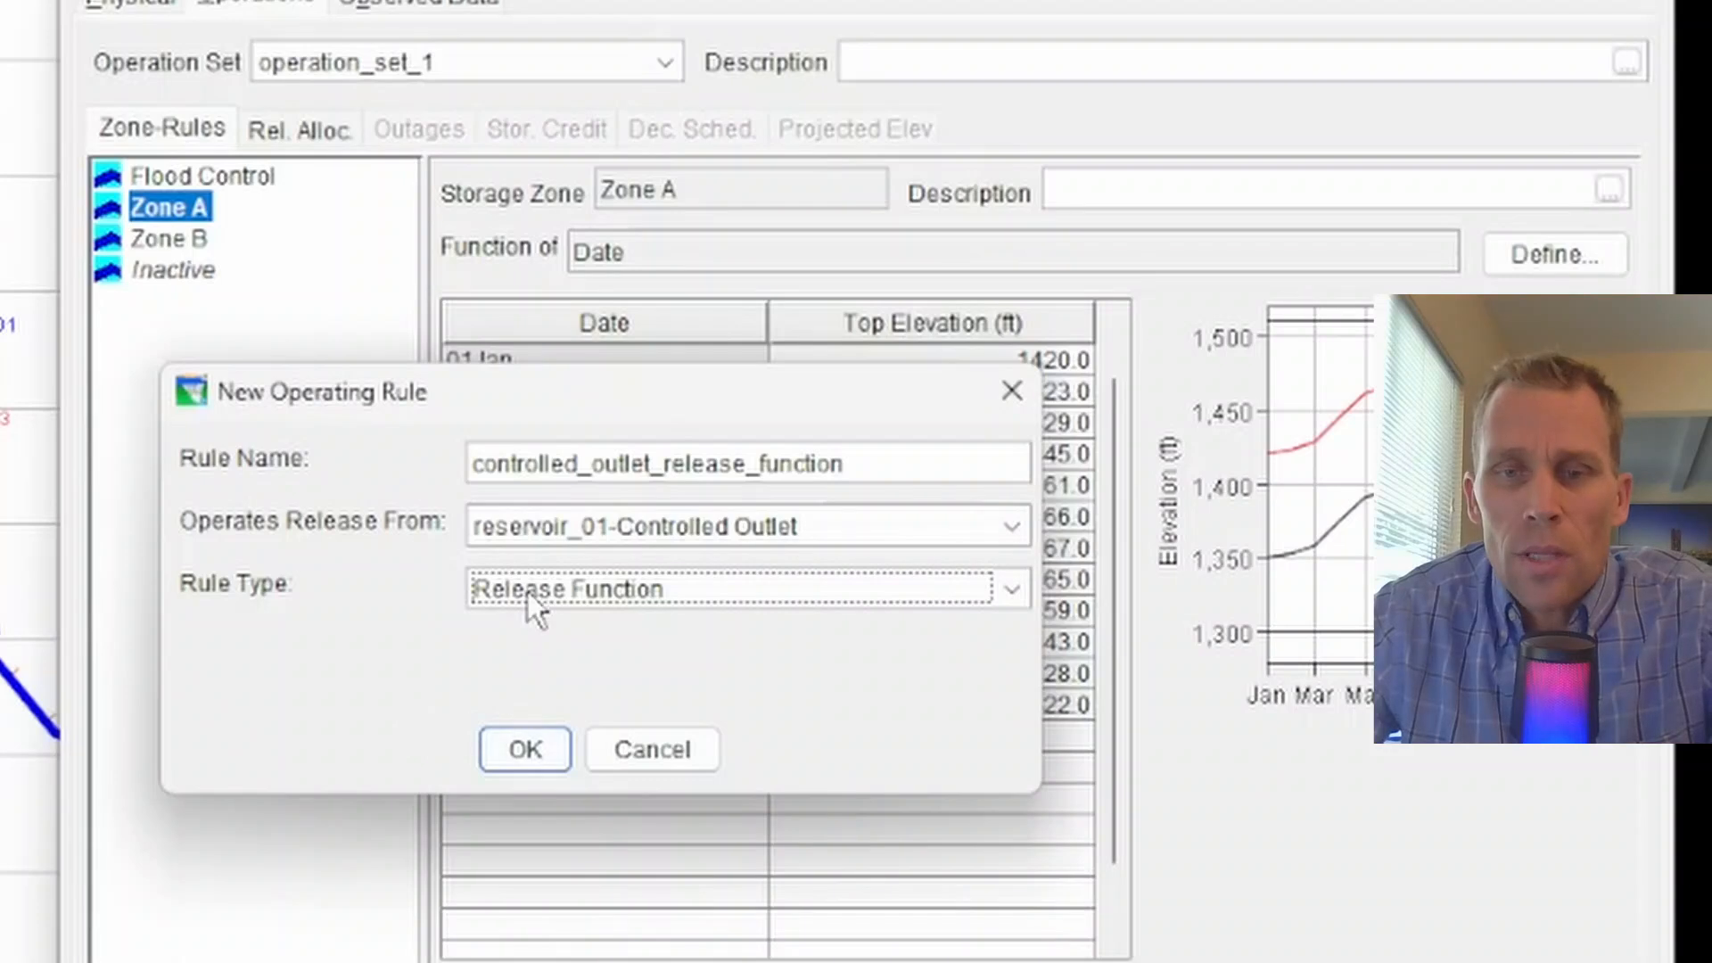
click(535, 750)
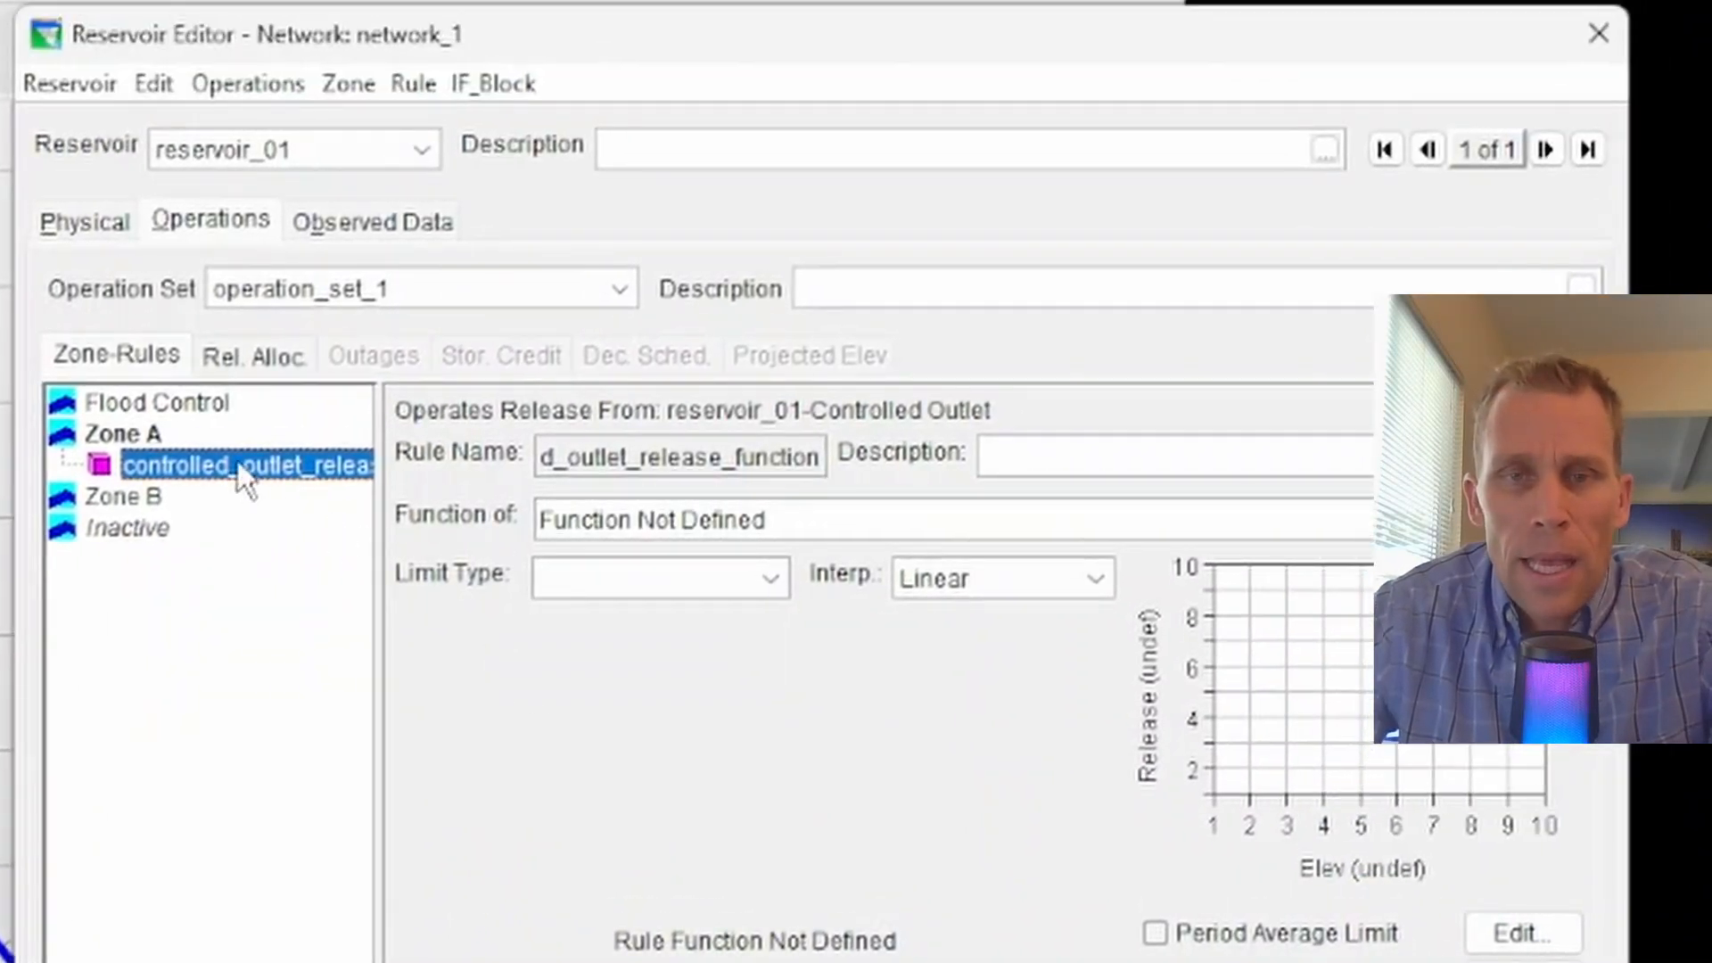
Step: Widen the zone and rule tree to fit the rule's full name, and set the rule's limit type to Maximum
drag(376, 598, 516, 599)
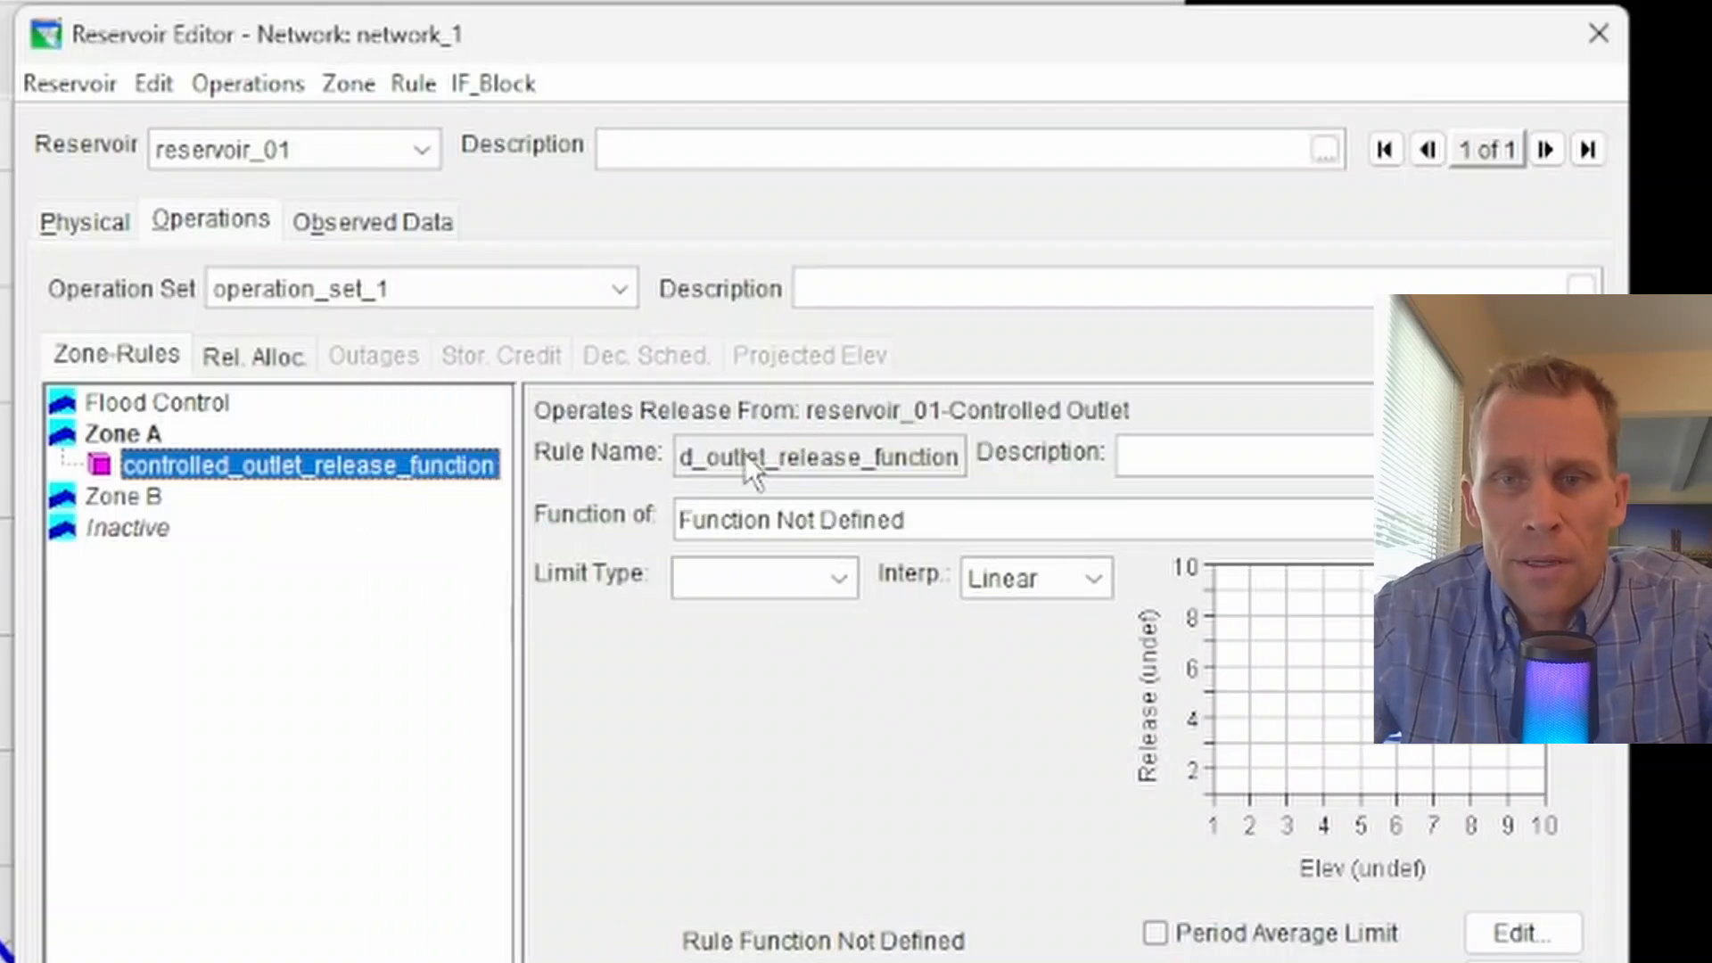
drag(837, 457, 578, 465)
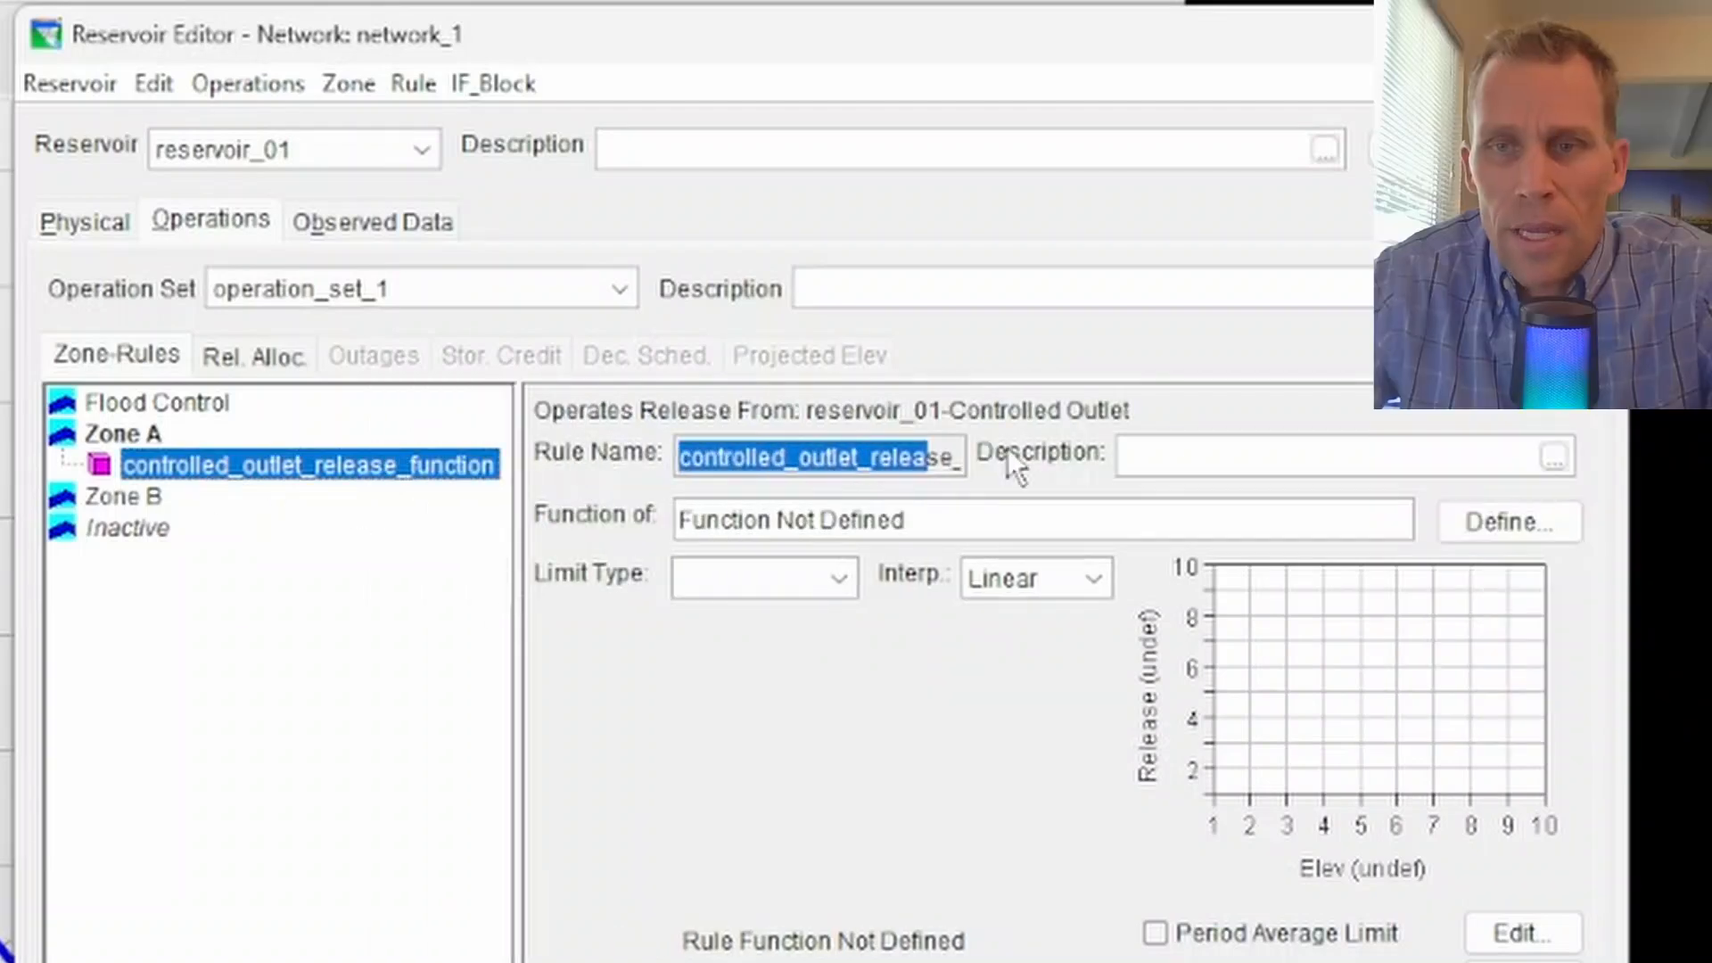
click(1178, 448)
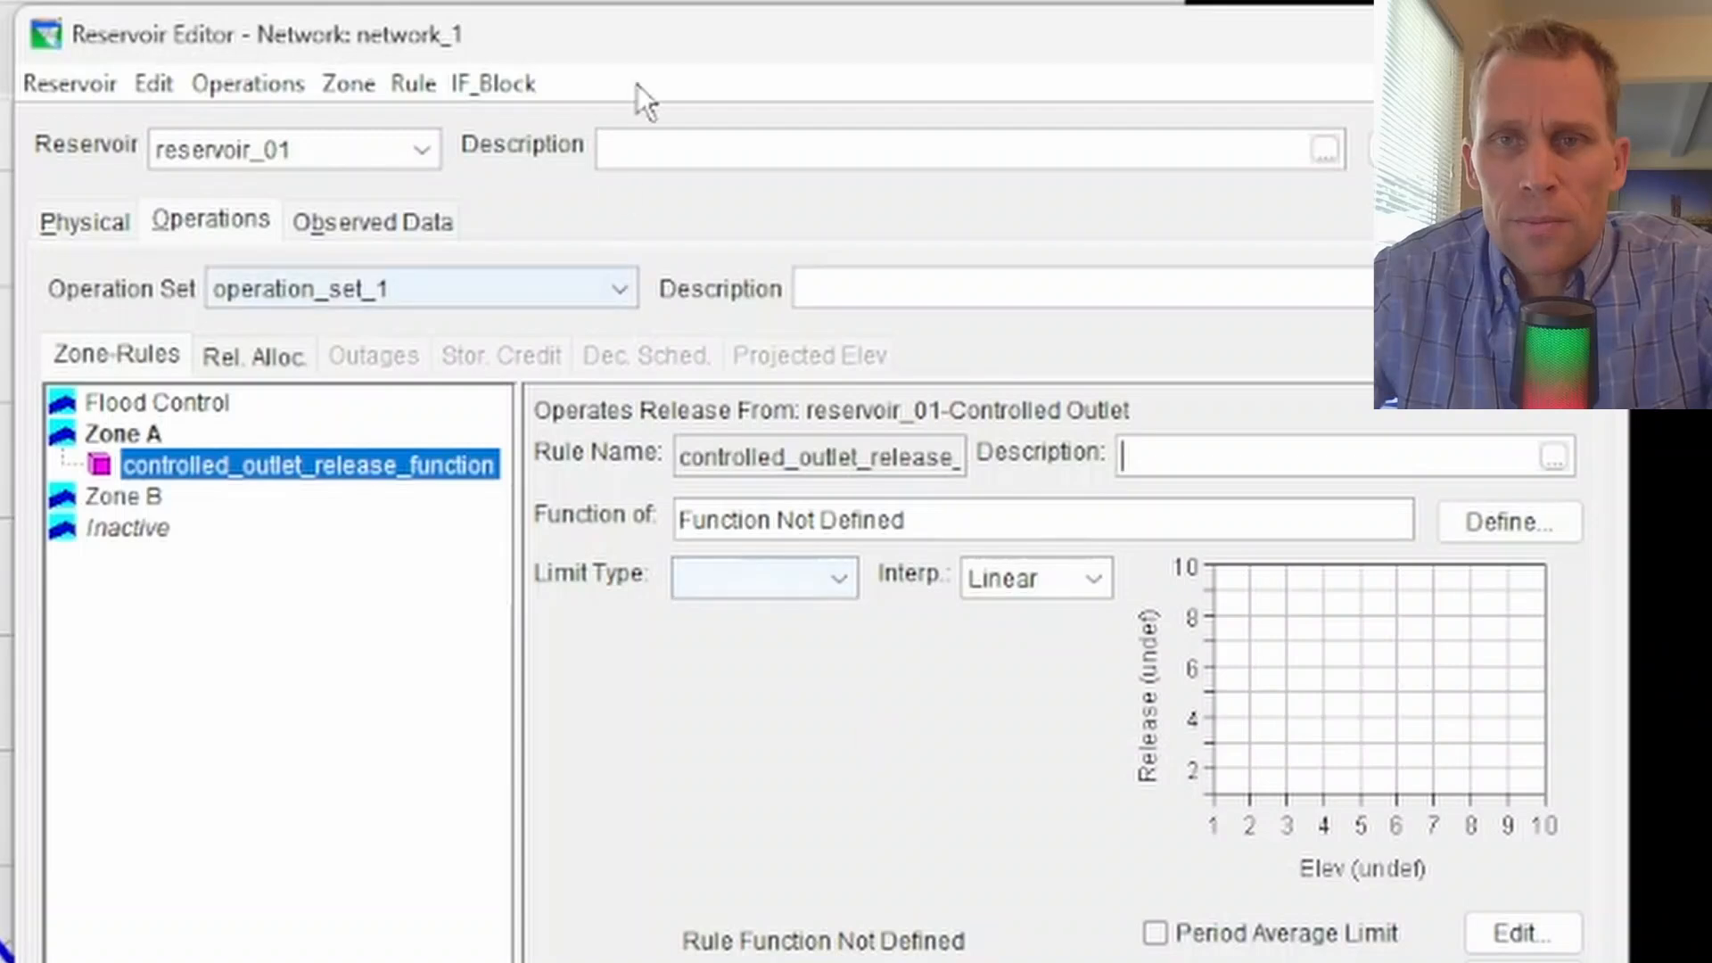
mouse_move(637, 28)
mouse_down()
mouse_move(665, 18)
mouse_move(649, 39)
mouse_up()
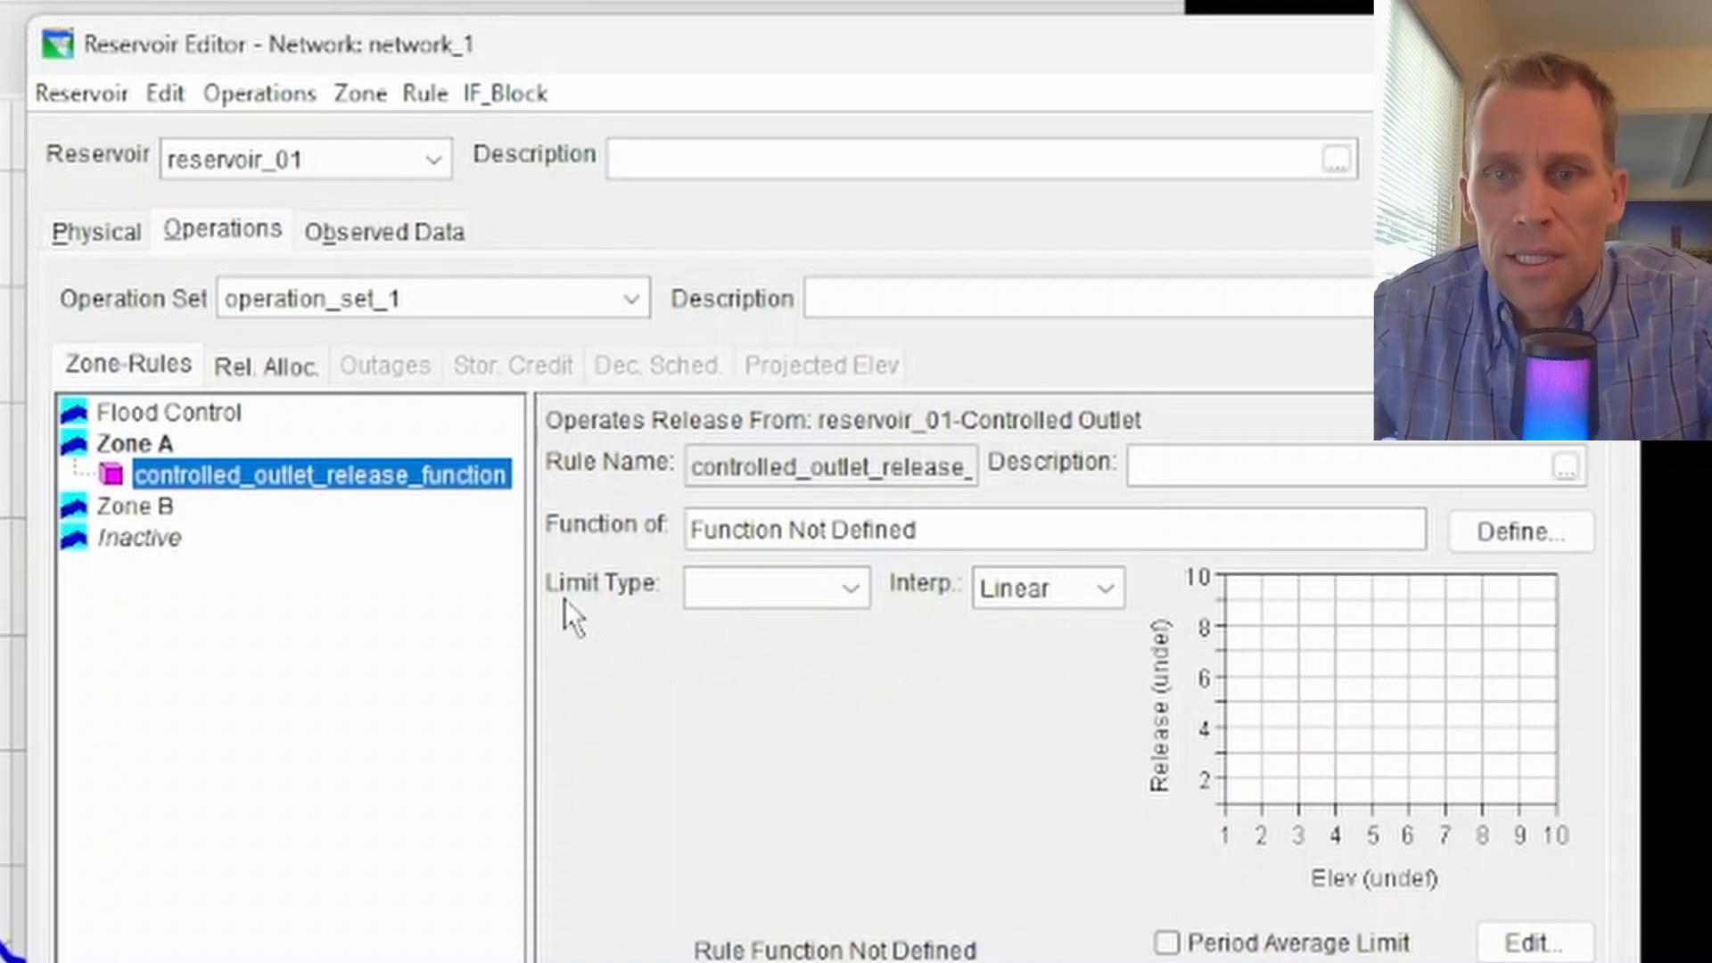
click(848, 589)
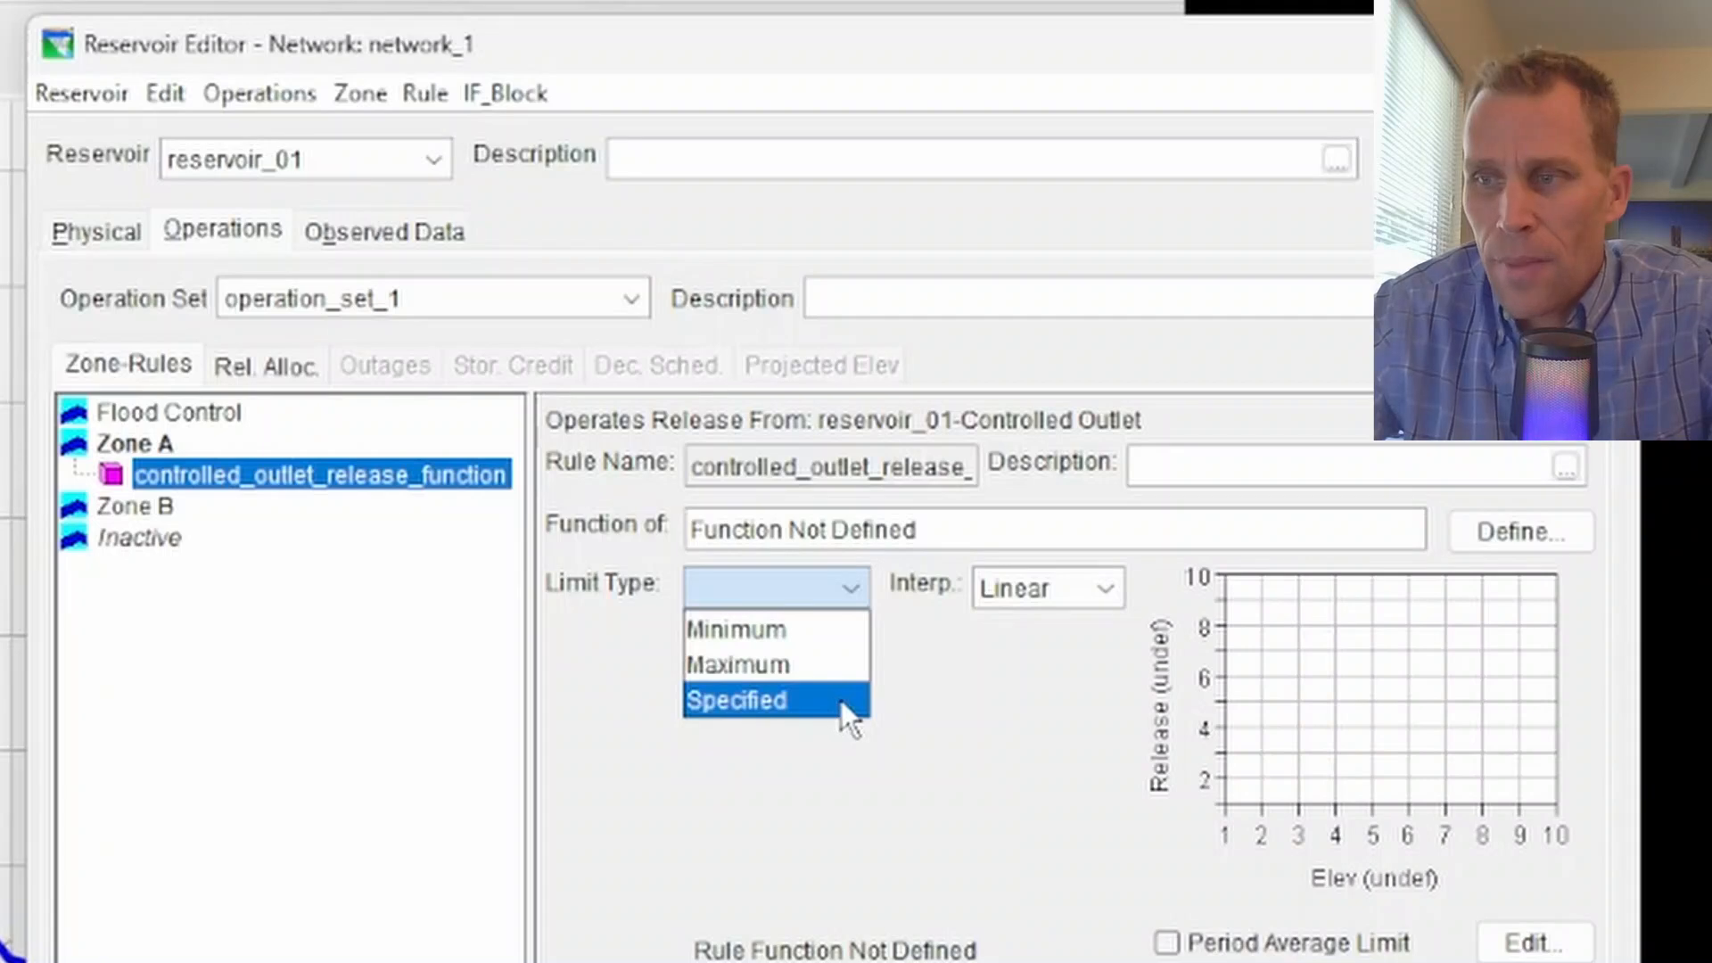
click(806, 661)
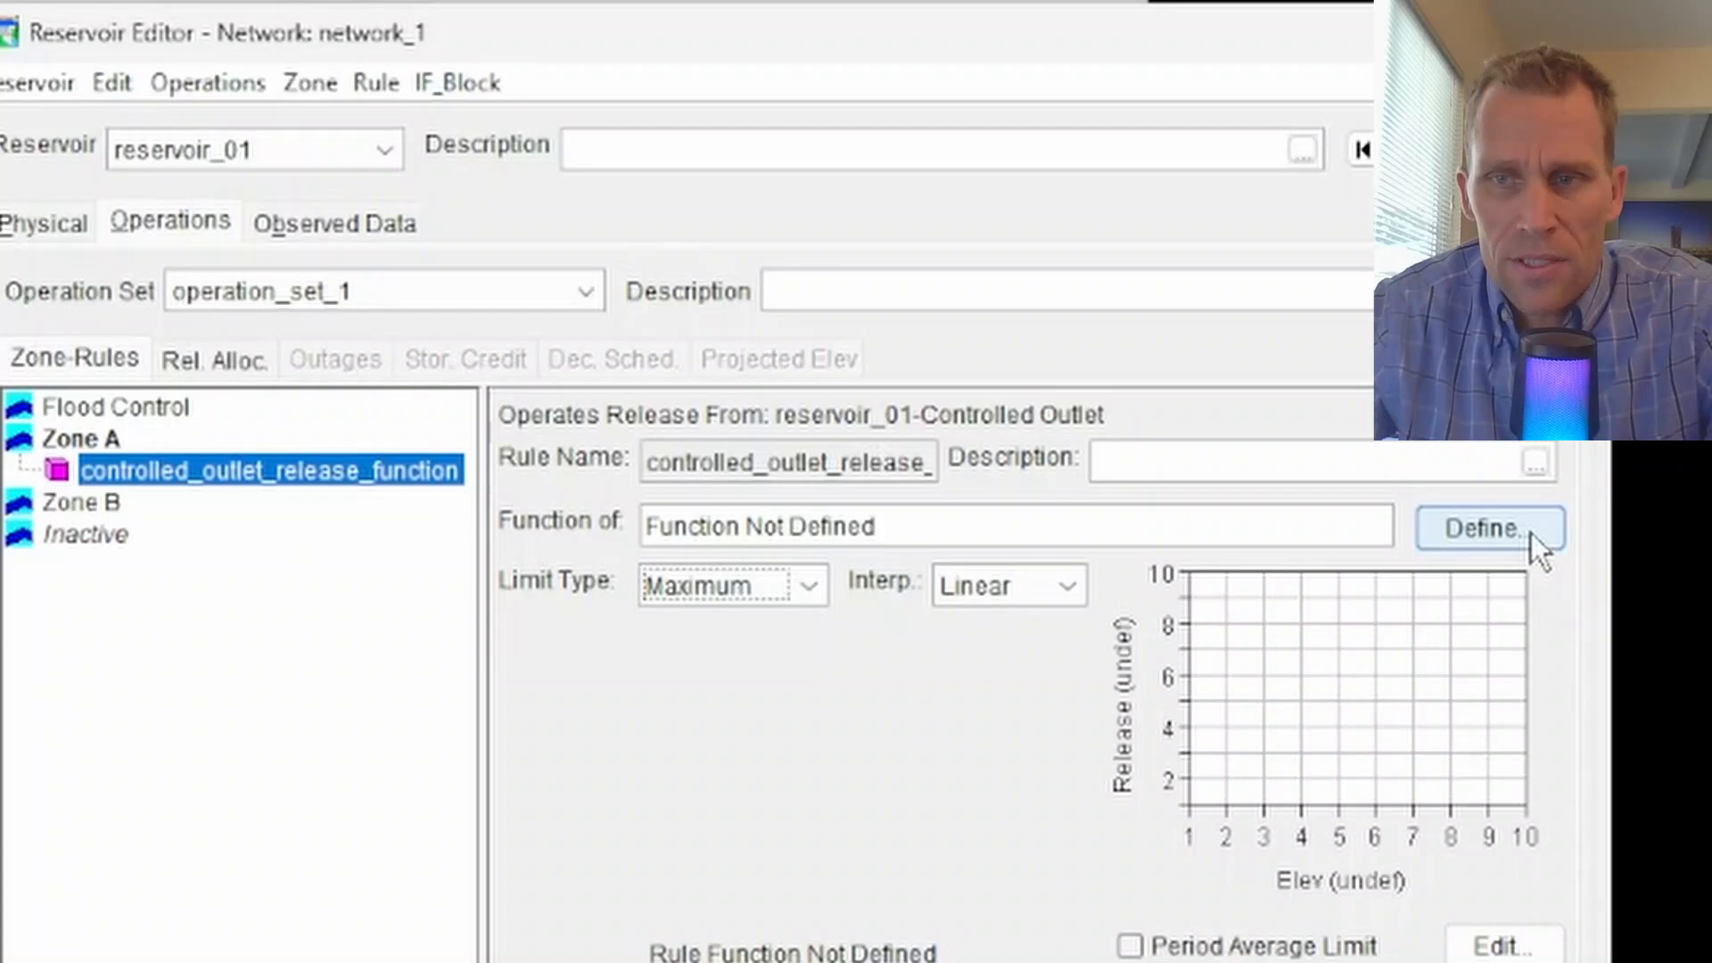
Step: Define the rule's release as a function of Date
click(1532, 534)
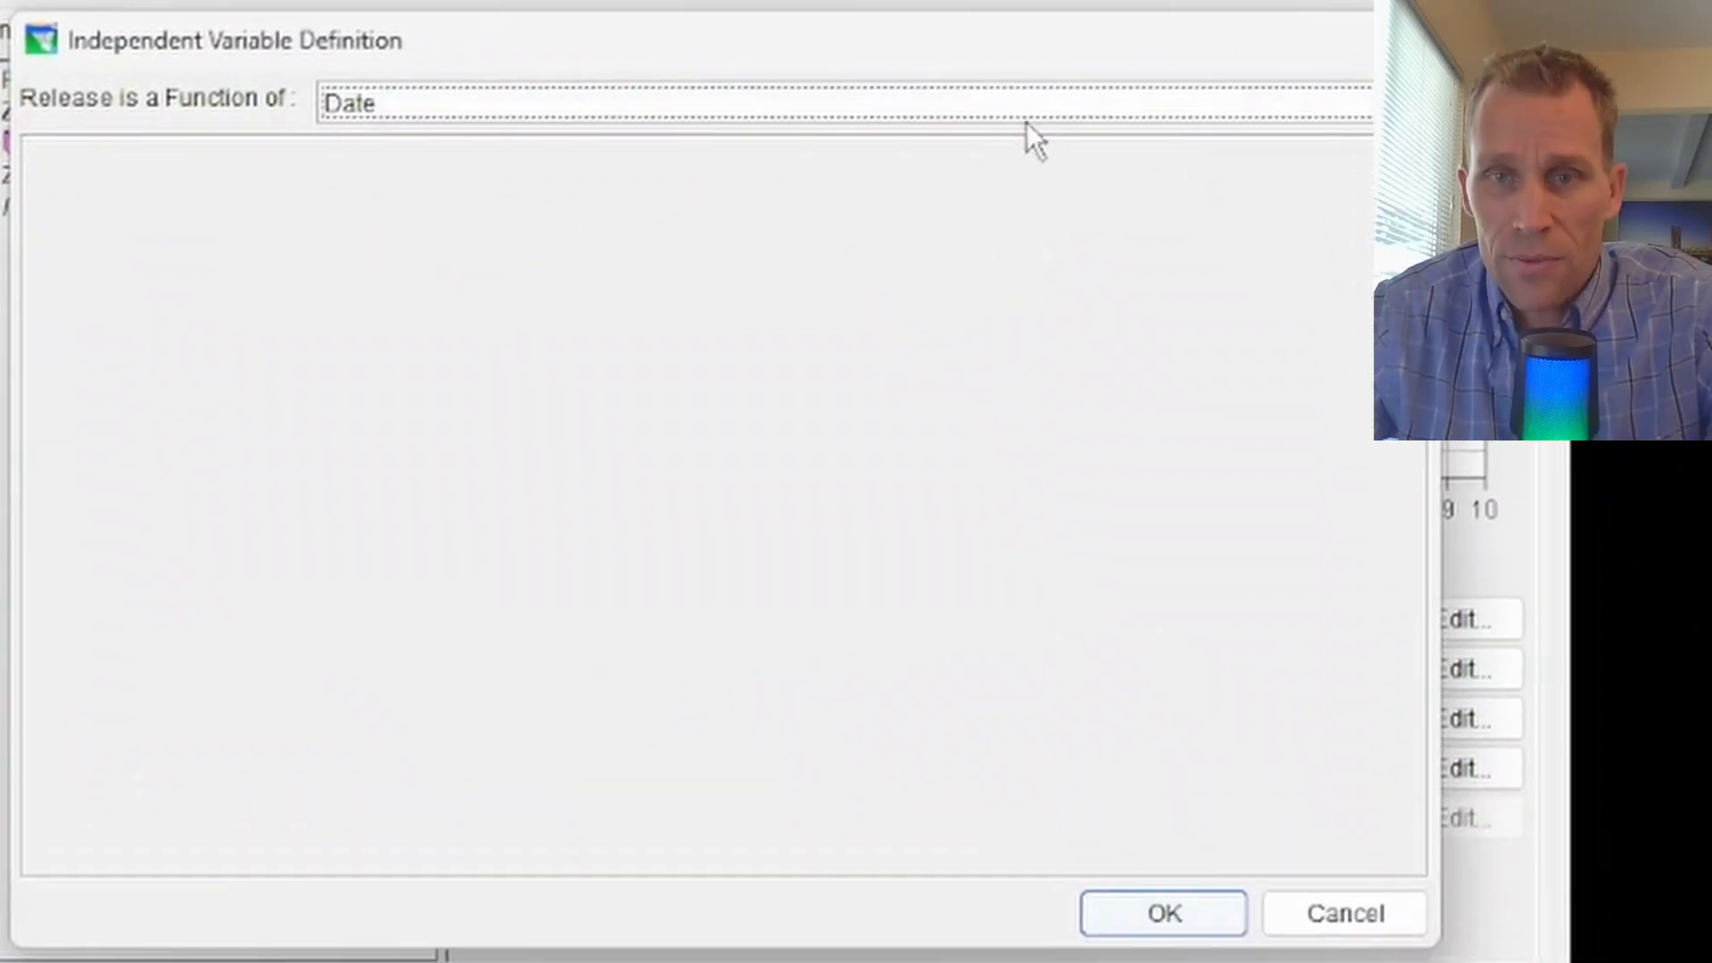
click(435, 109)
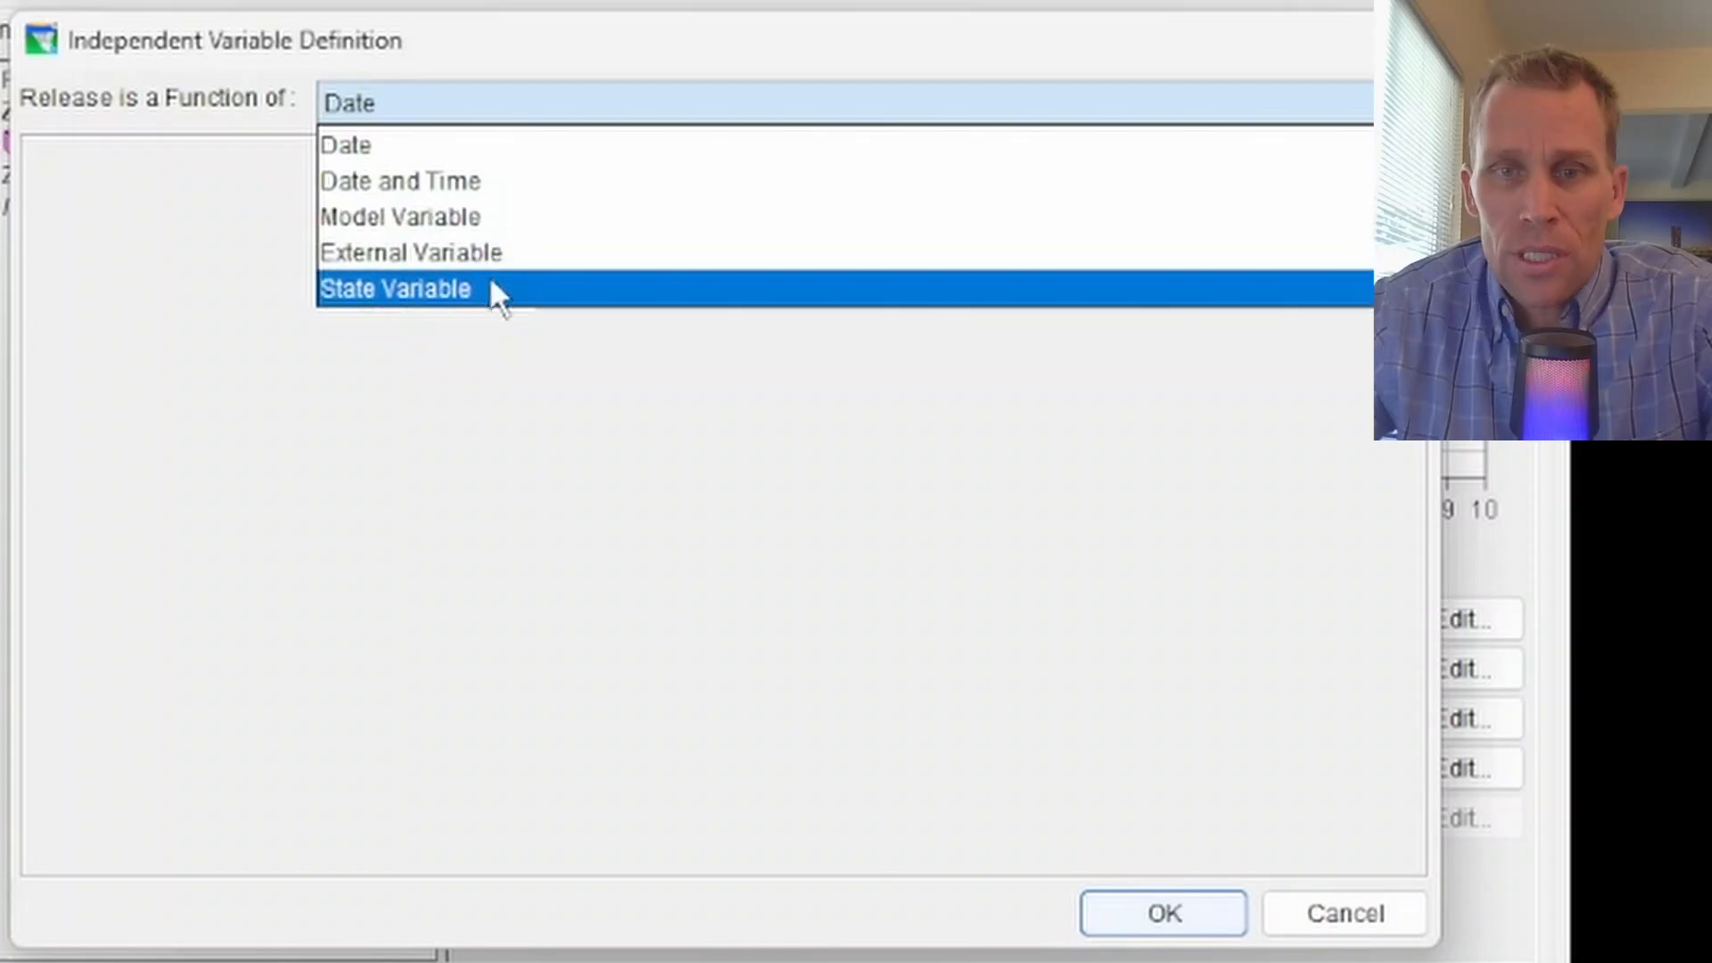
click(481, 150)
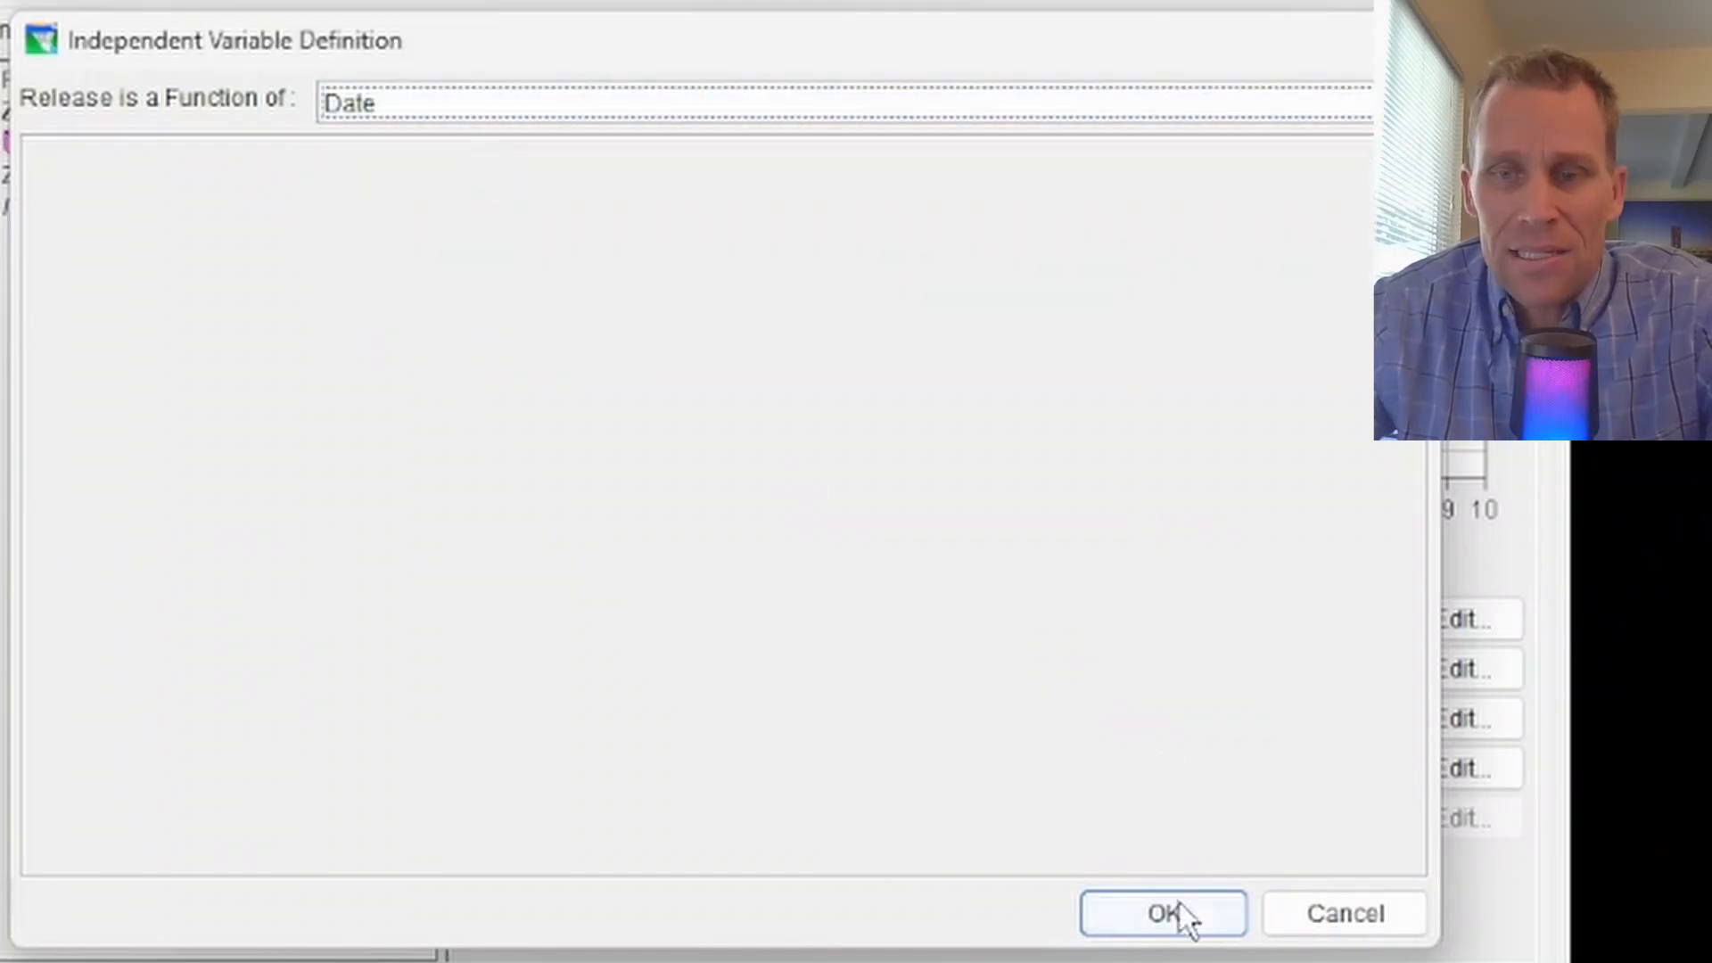
click(1195, 919)
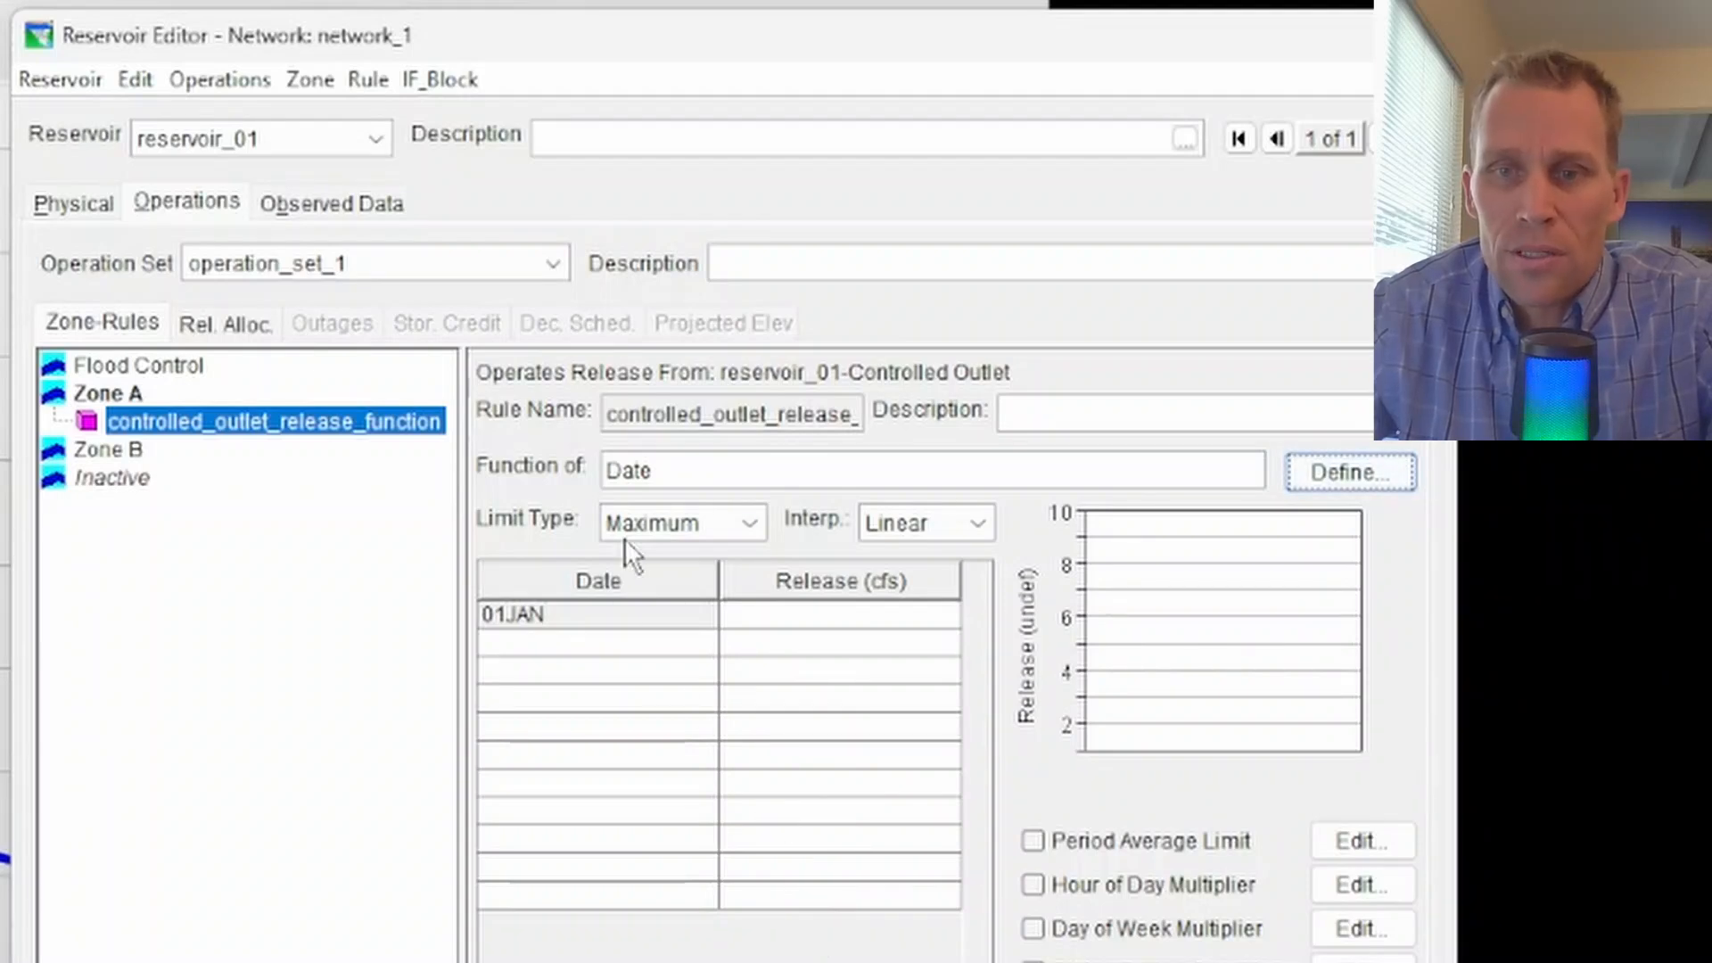
Step: Fill the date table from 01JAN with 3000 cfs through February, 2000 cfs from March through August, and 3000 cfs from September on
click(594, 622)
text(01JAN	3000.0 01Feb	3000.0 01Mar	2000.0 01Apr	2000.0 01May	2000.0 01Jun	2000.0 01Jul	2000.0 01Aug	2000.0 01Sep	3000.0 01Oct	3000.0 01Nov	3000.0 01Dec	3000.0)
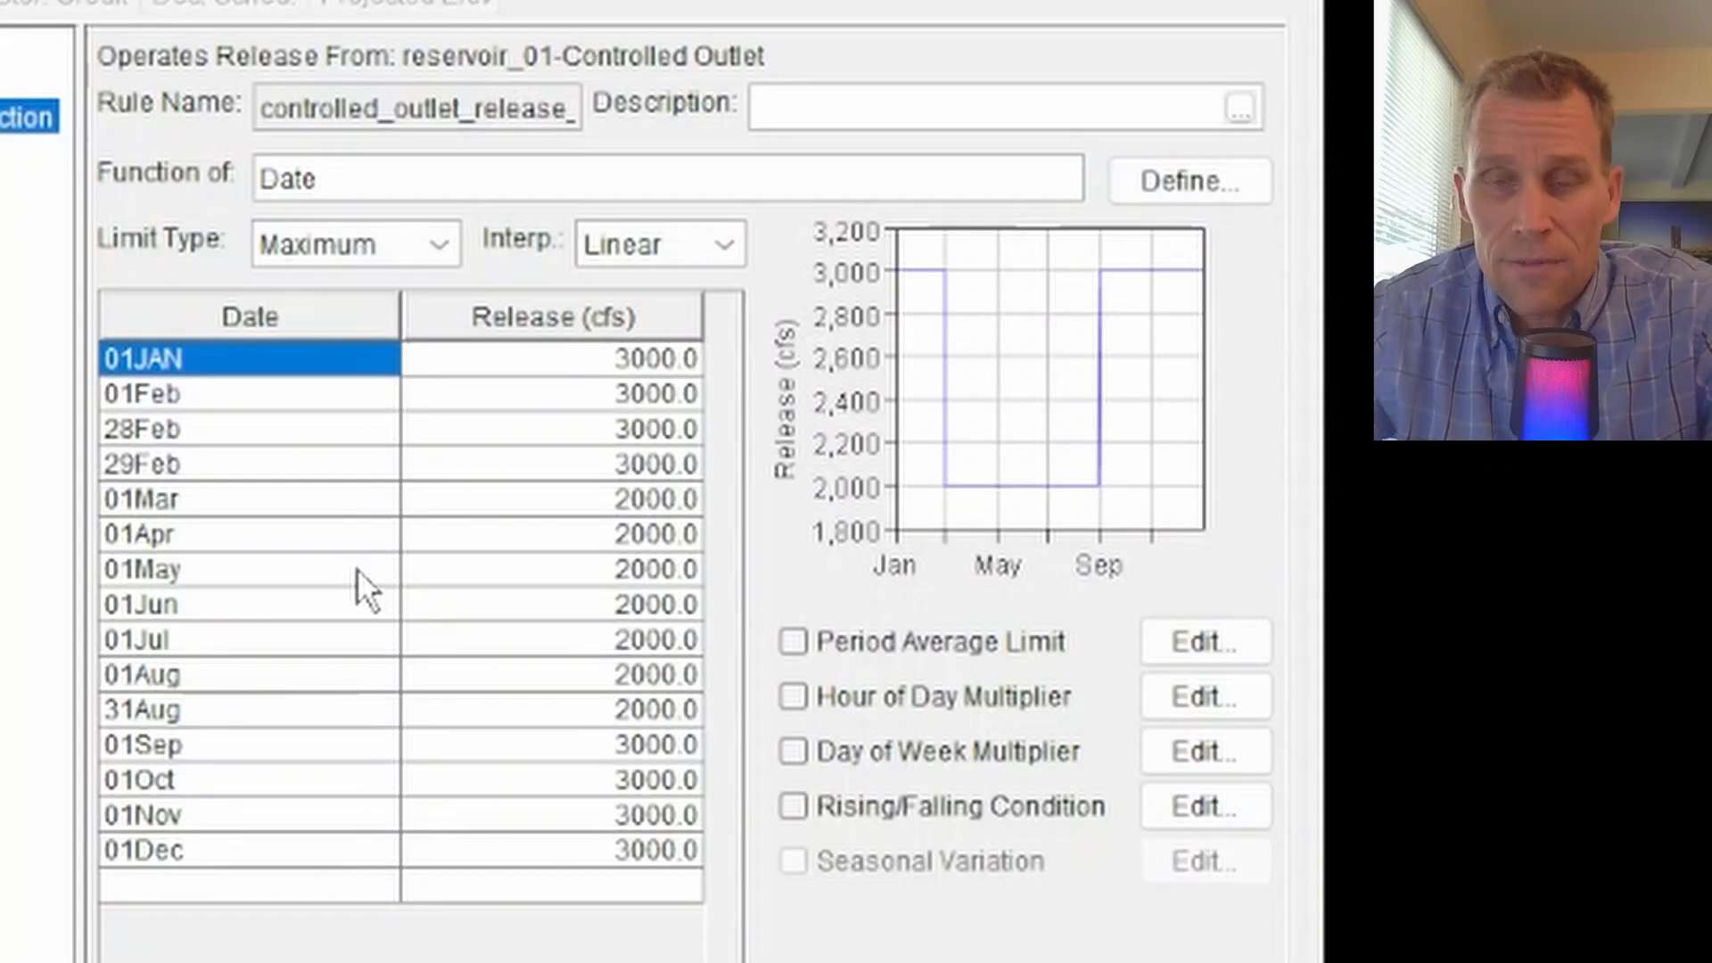
click(200, 431)
click(222, 470)
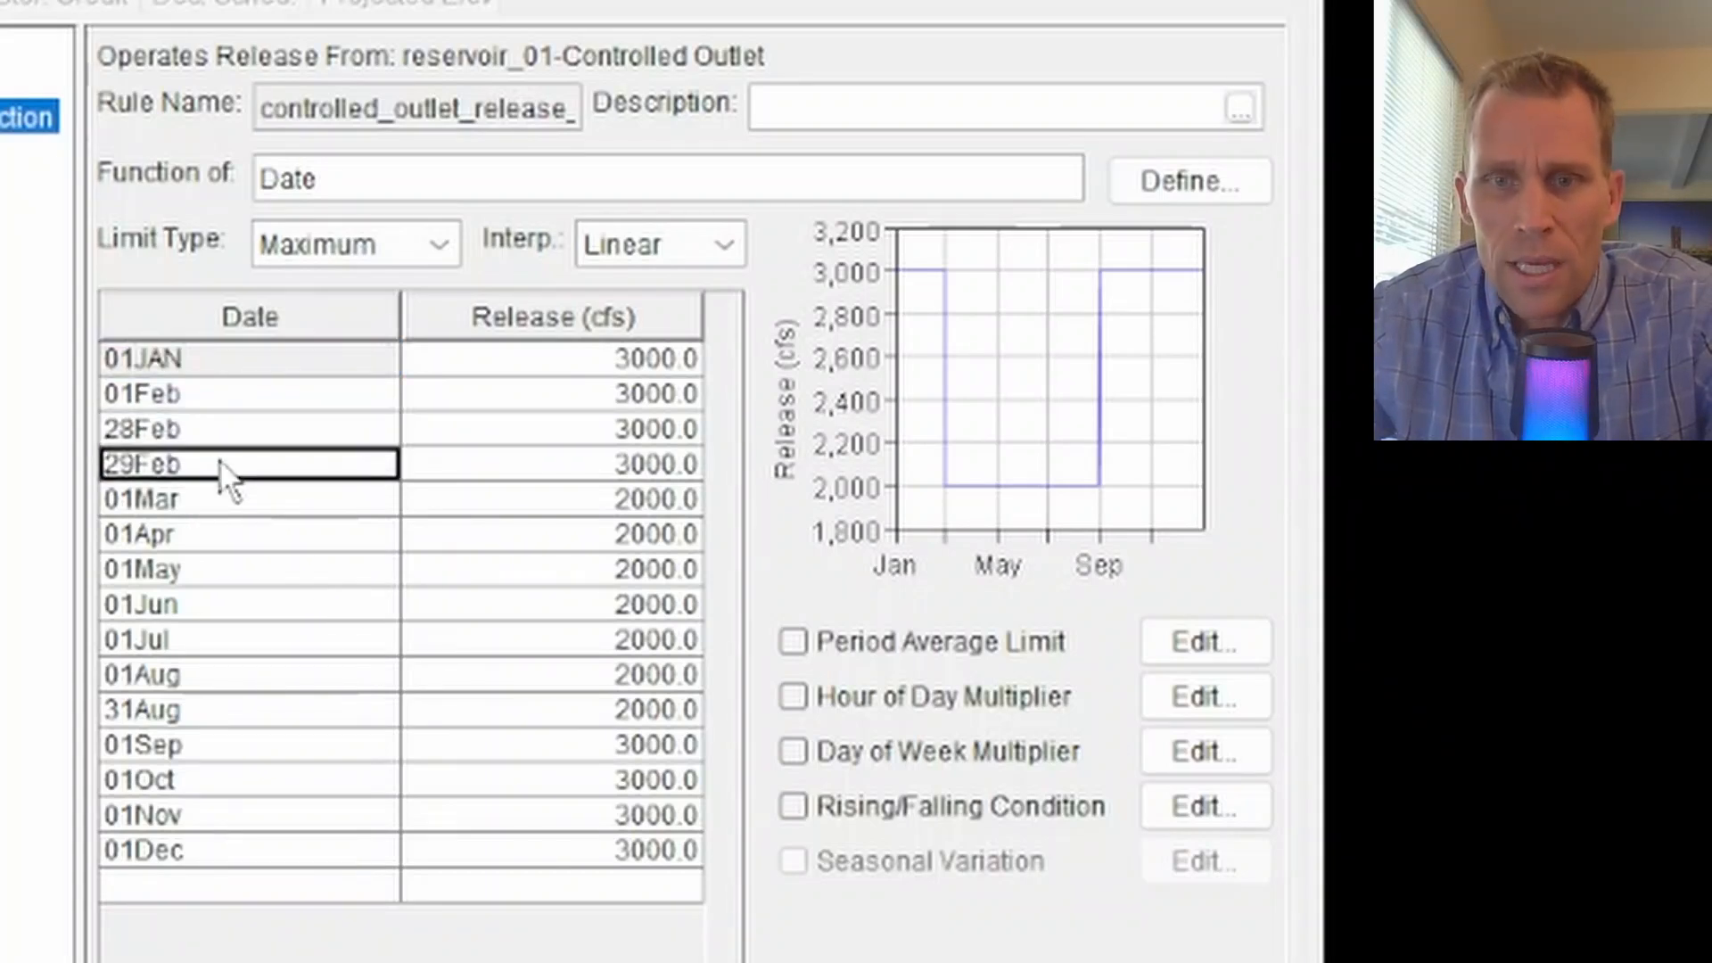
click(206, 713)
click(218, 745)
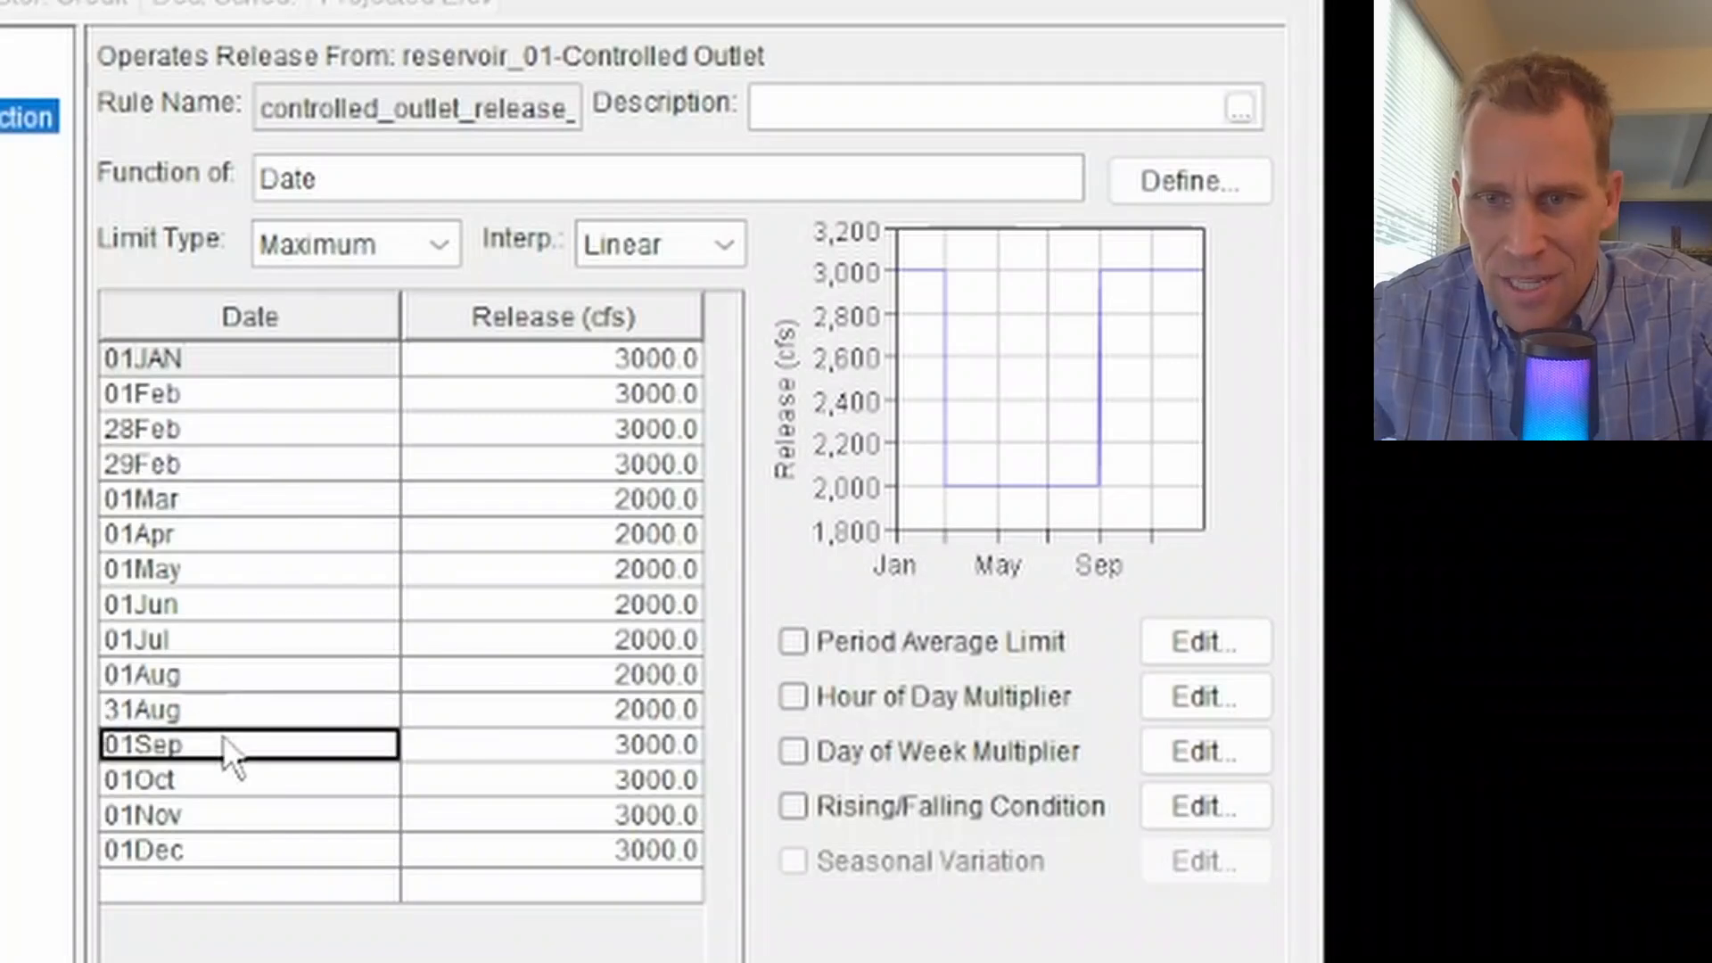
click(502, 745)
click(215, 498)
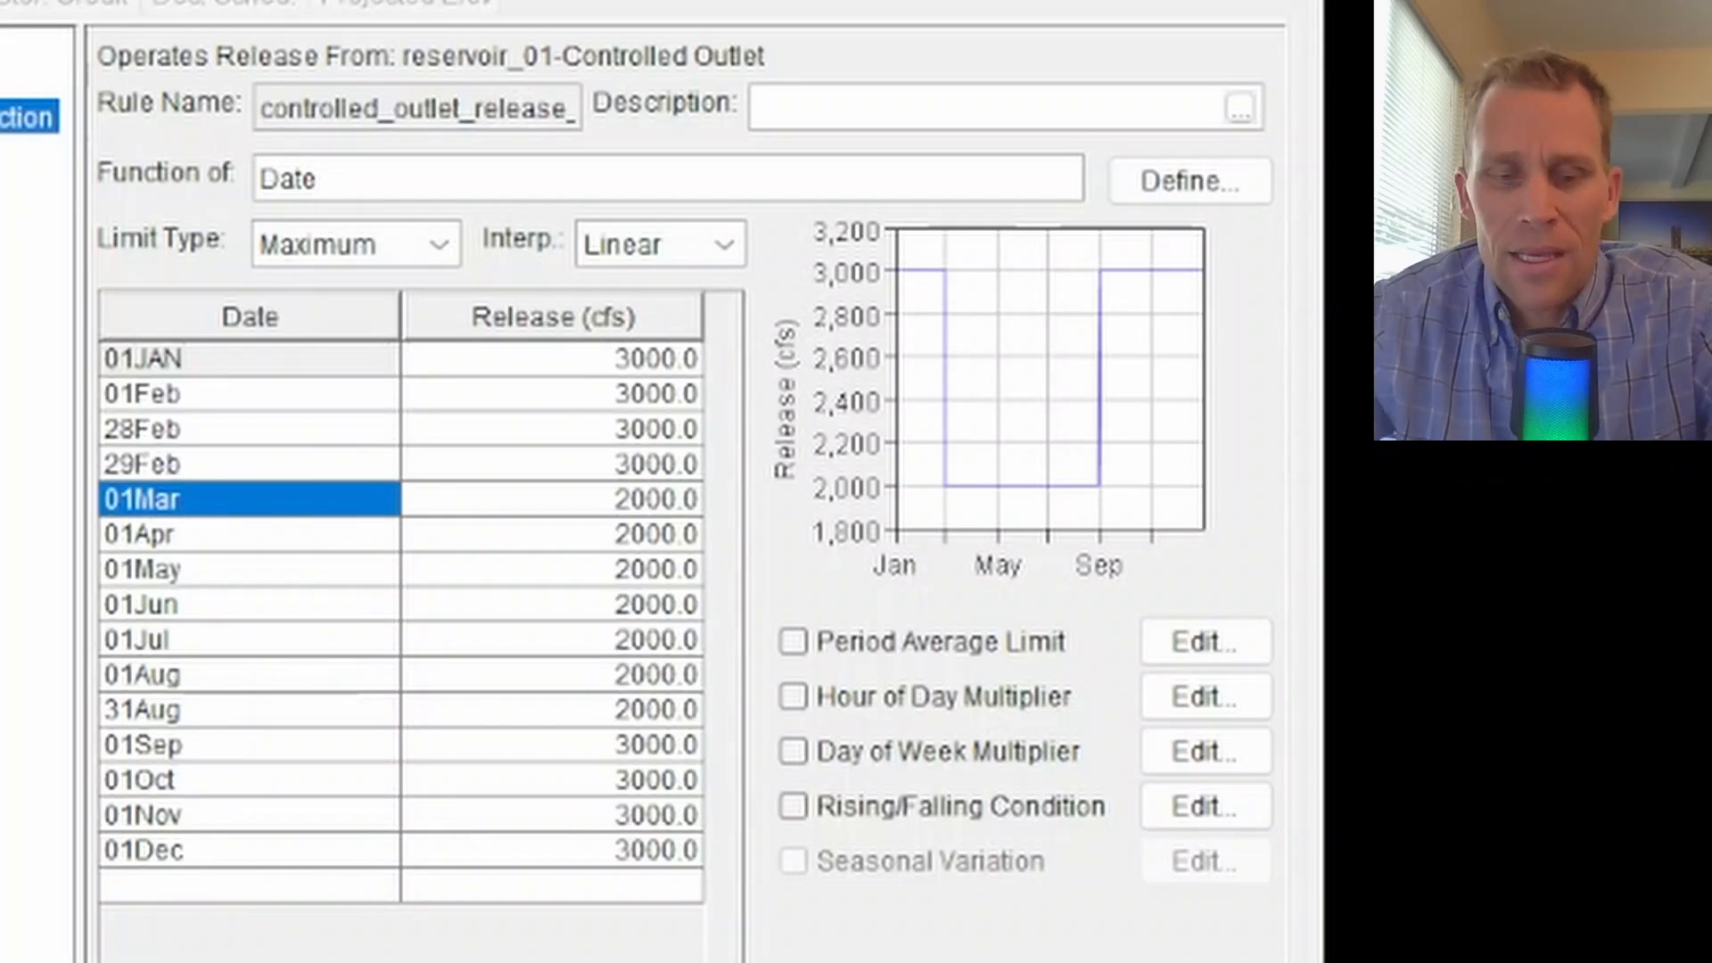
Step: Replace the table with first-of-month rows from 01JAN to 01Dec only, clearing the leftover duplicate 01Oct, 01Nov and 01Dec rows at the end
click(193, 361)
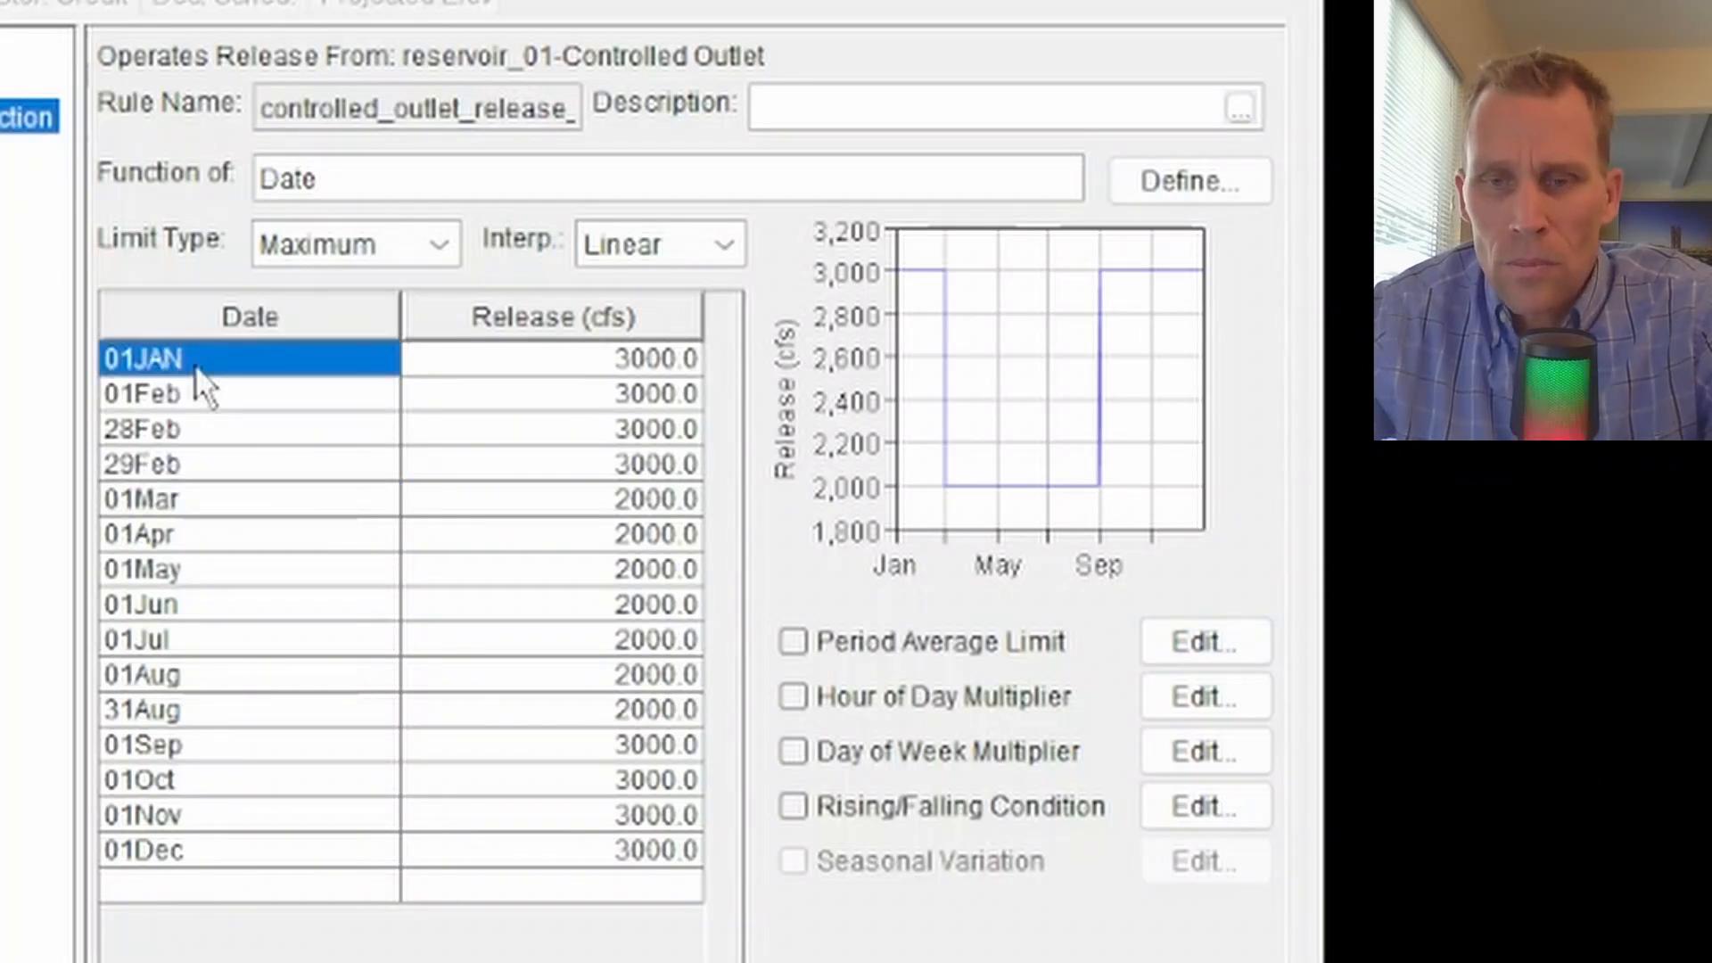
click(250, 815)
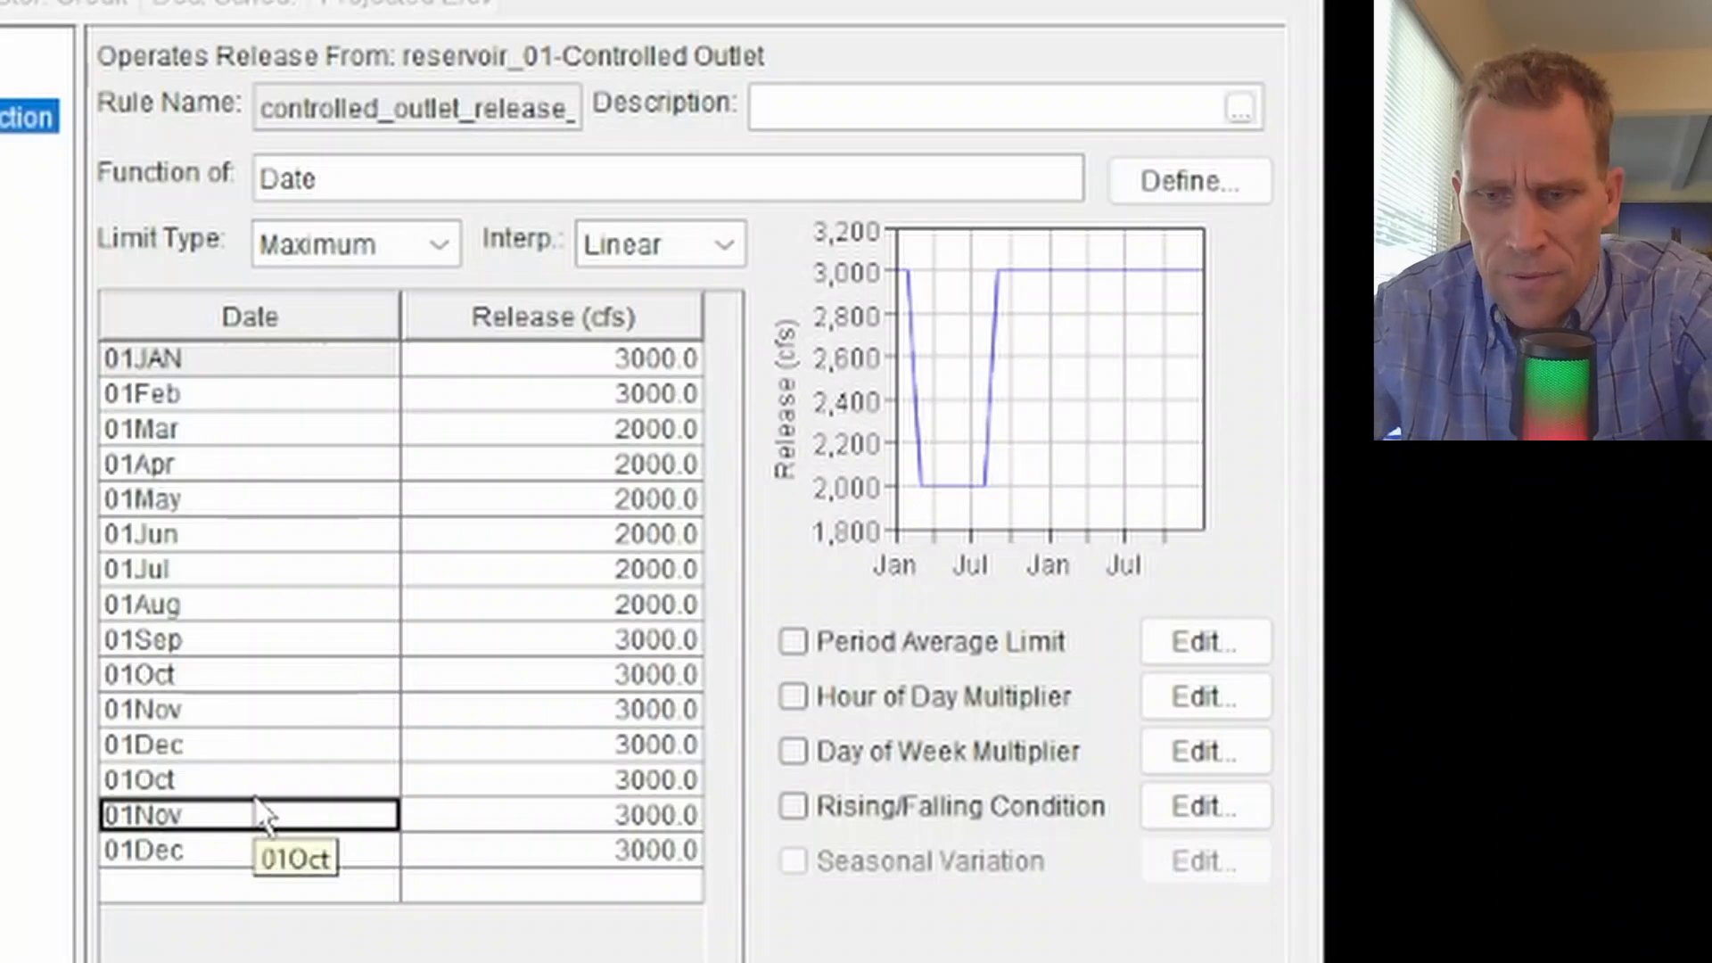
key(Up)
key(Down)
key(Up)
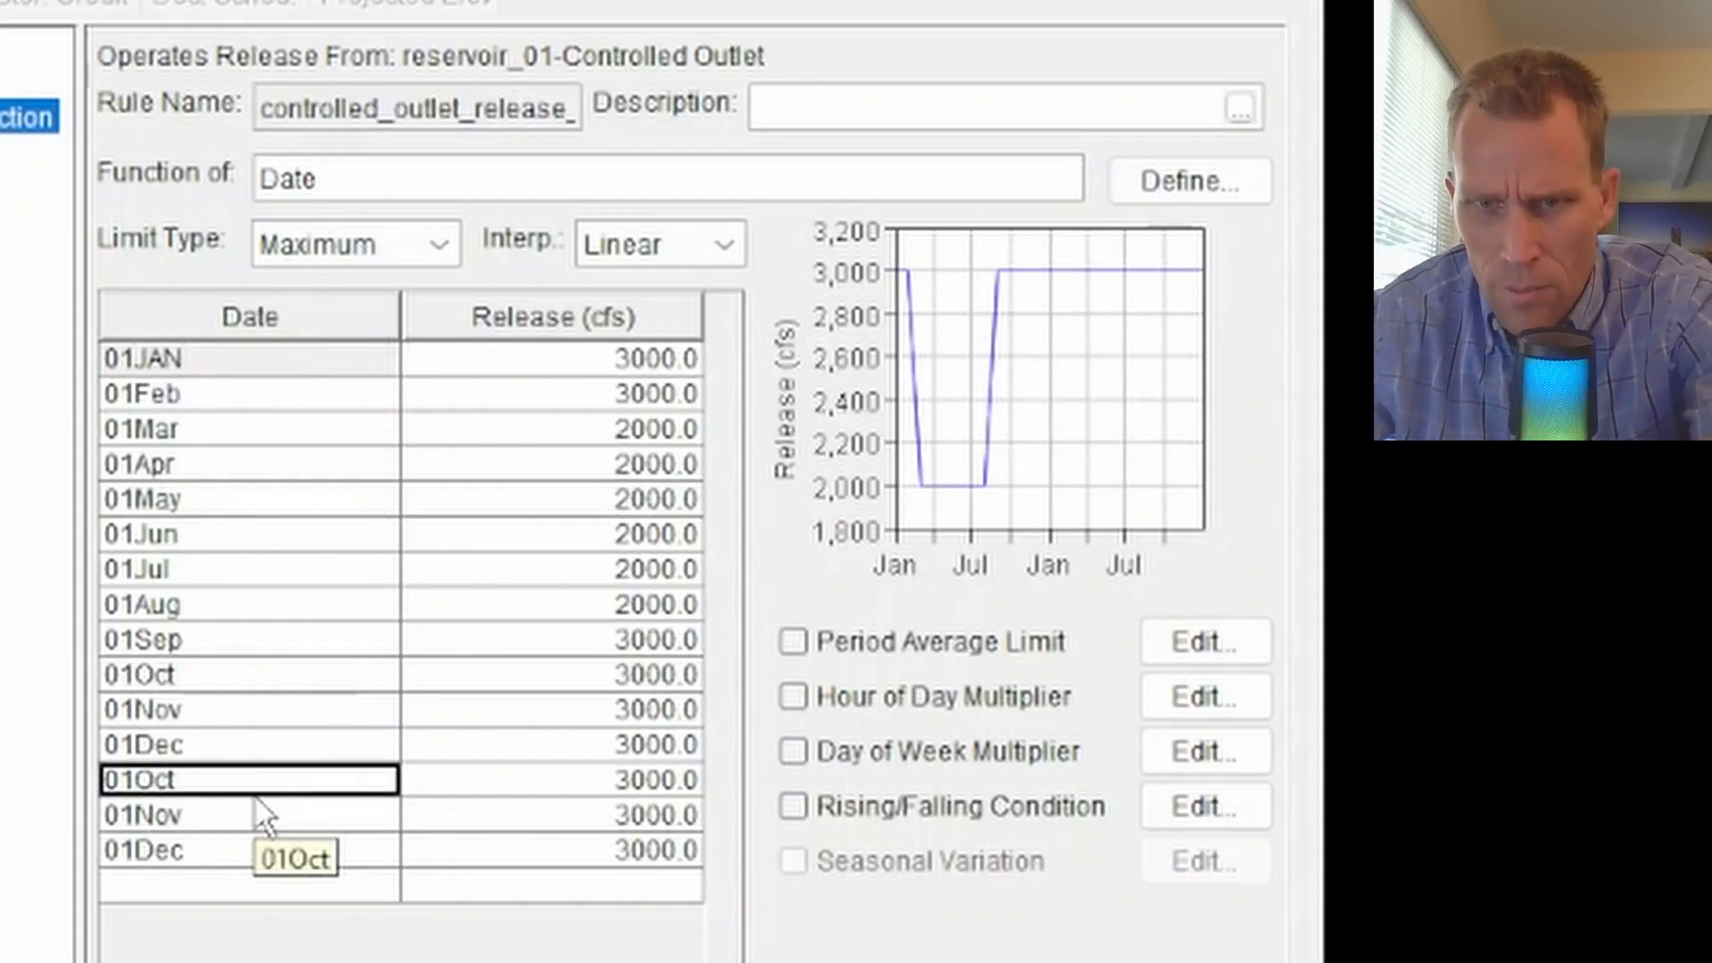
key(Delete)
key(Right)
key(Delete)
key(Down)
key(Delete)
key(Down)
key(Delete)
key(Left)
key(Delete)
key(Up)
key(Delete)
key(Up)
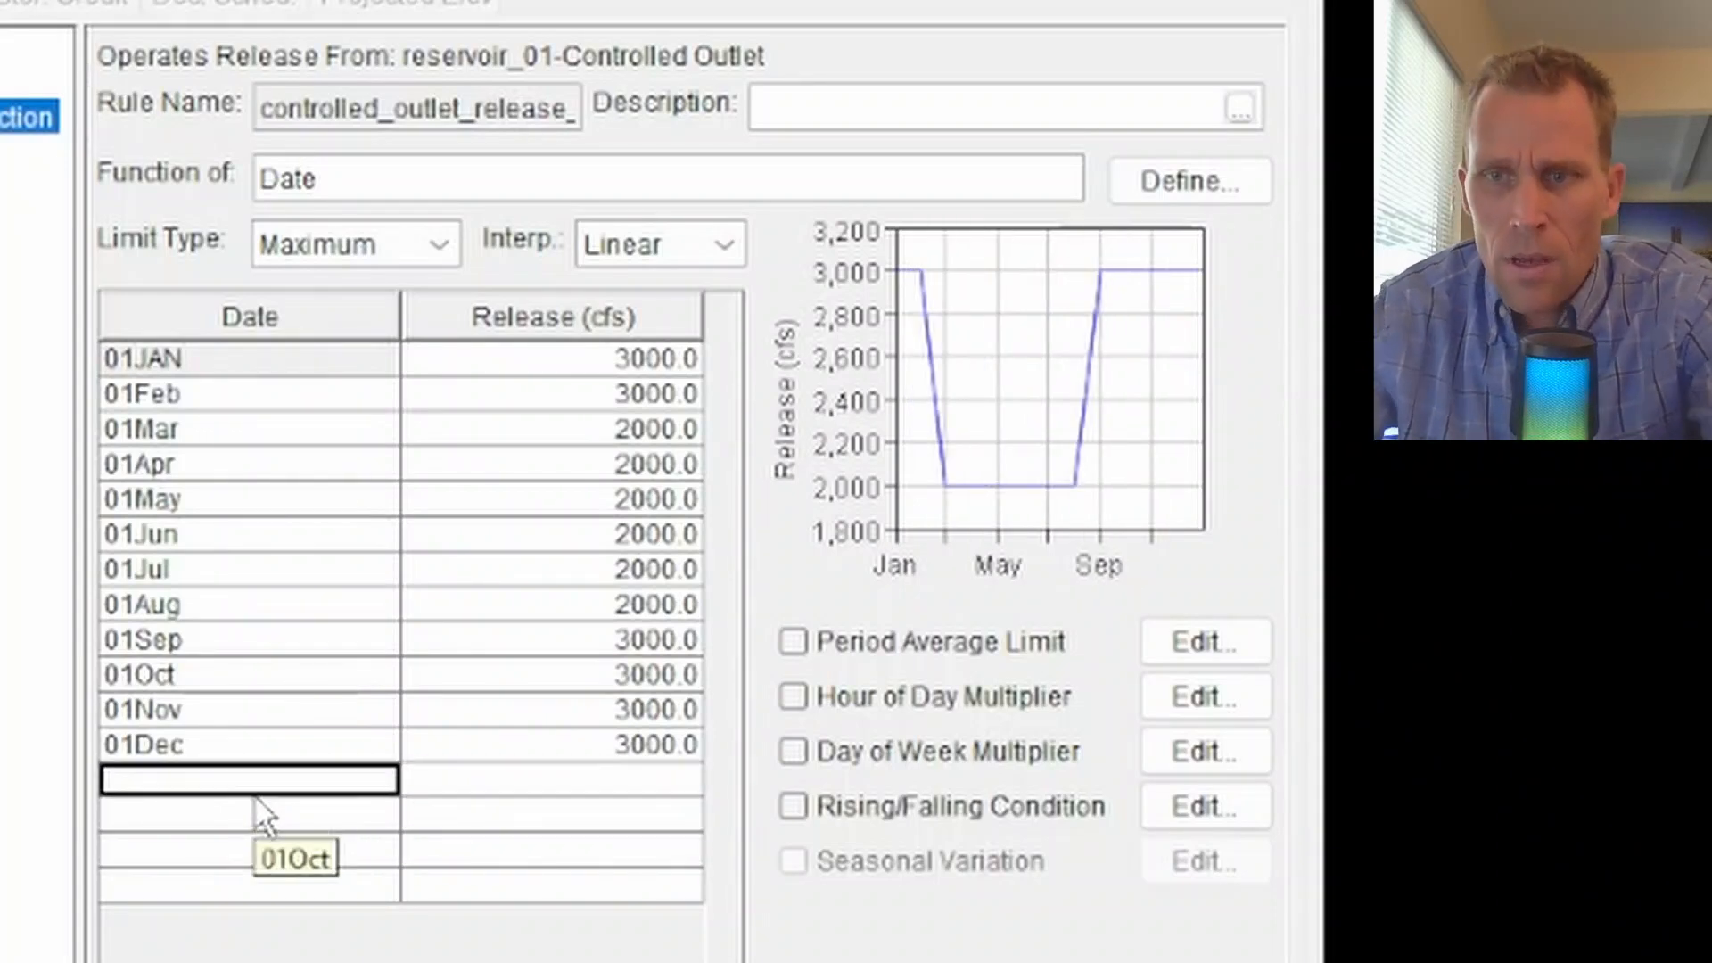
Step: Compare how Step, Linear and Cubic interpolation shape the rule's release curve
click(733, 248)
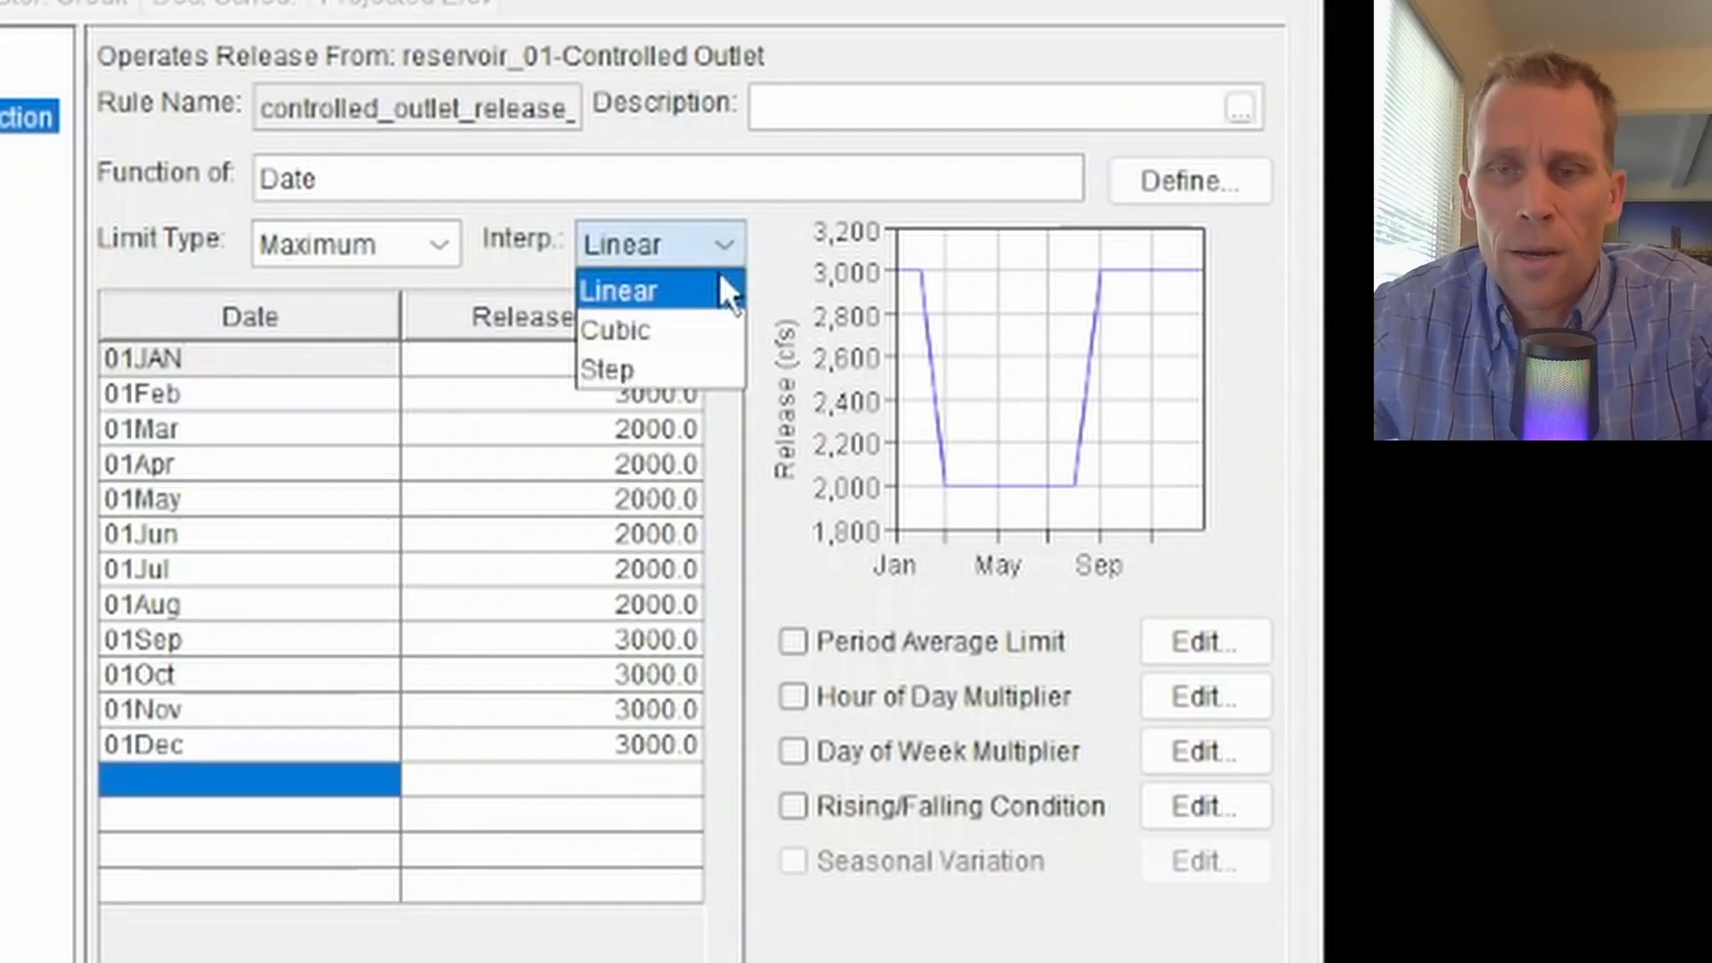
click(666, 367)
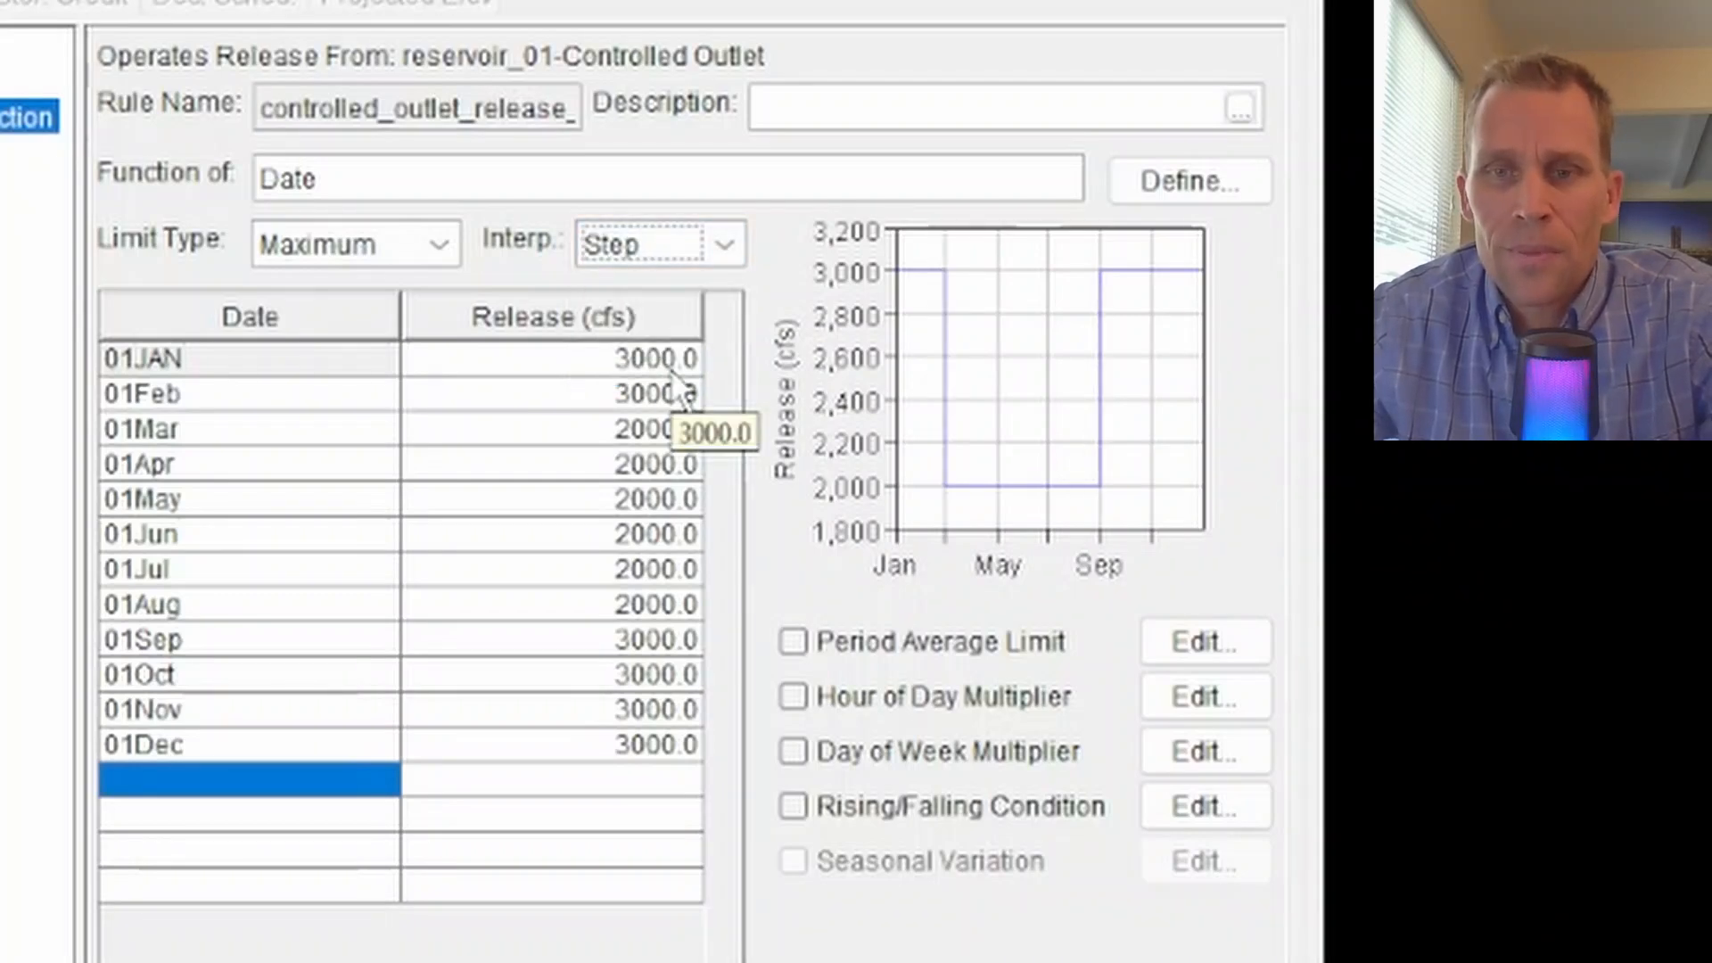
click(723, 248)
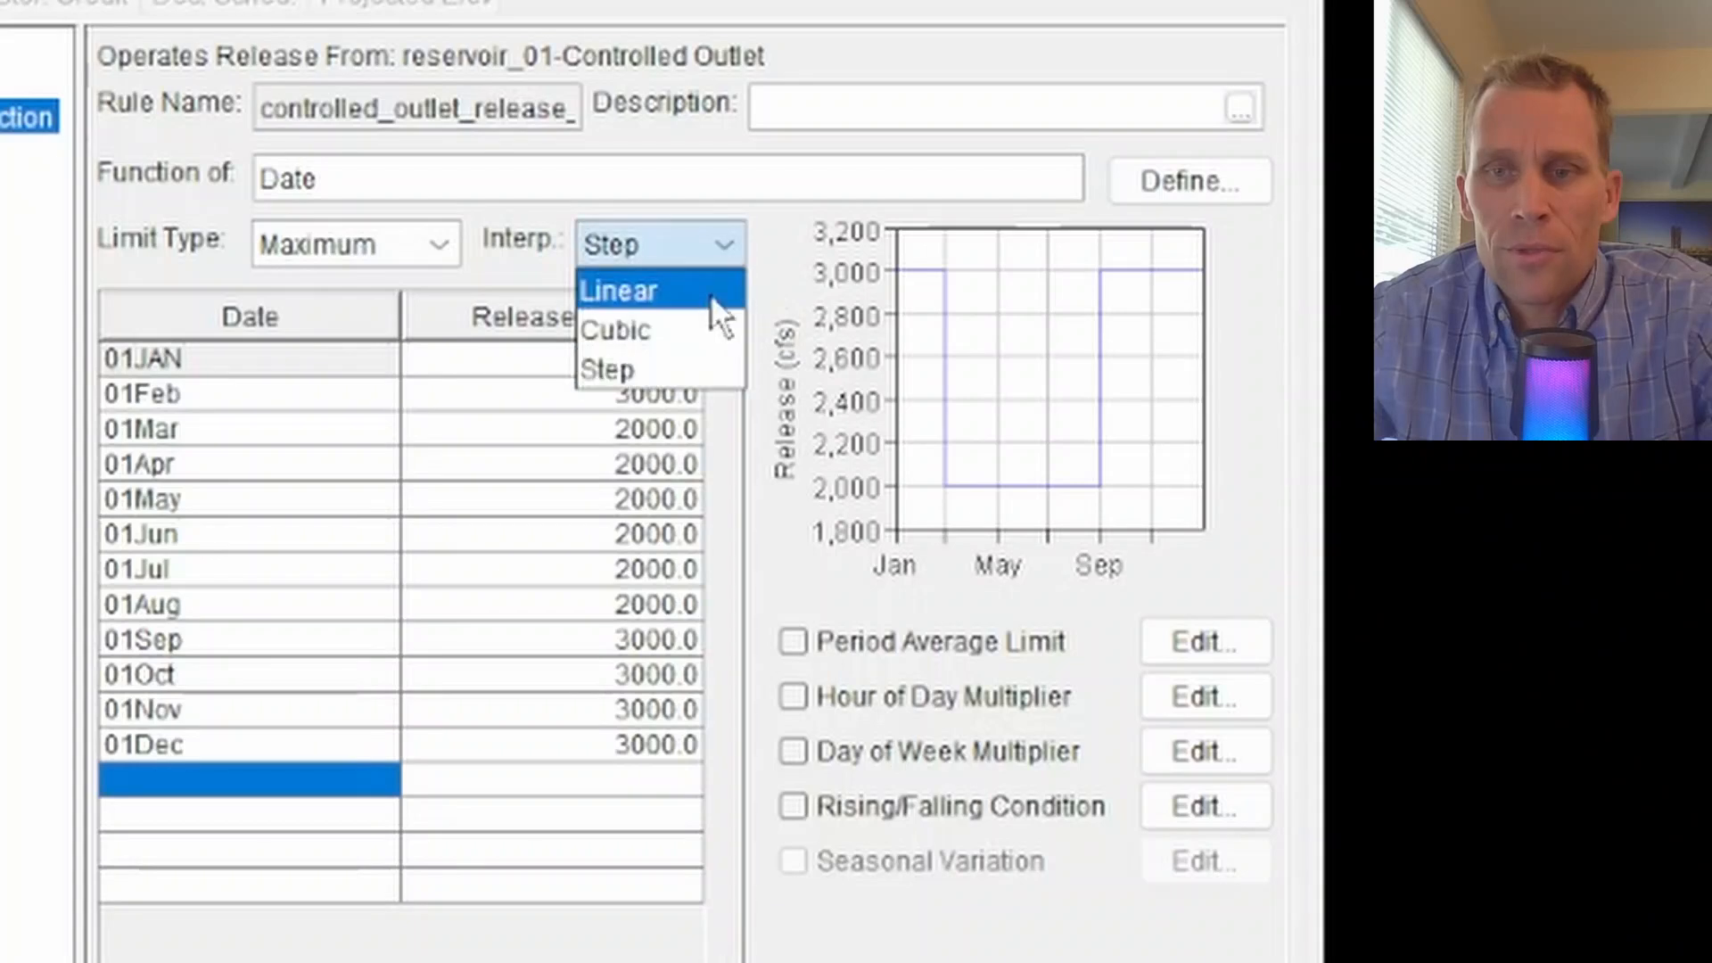
click(709, 292)
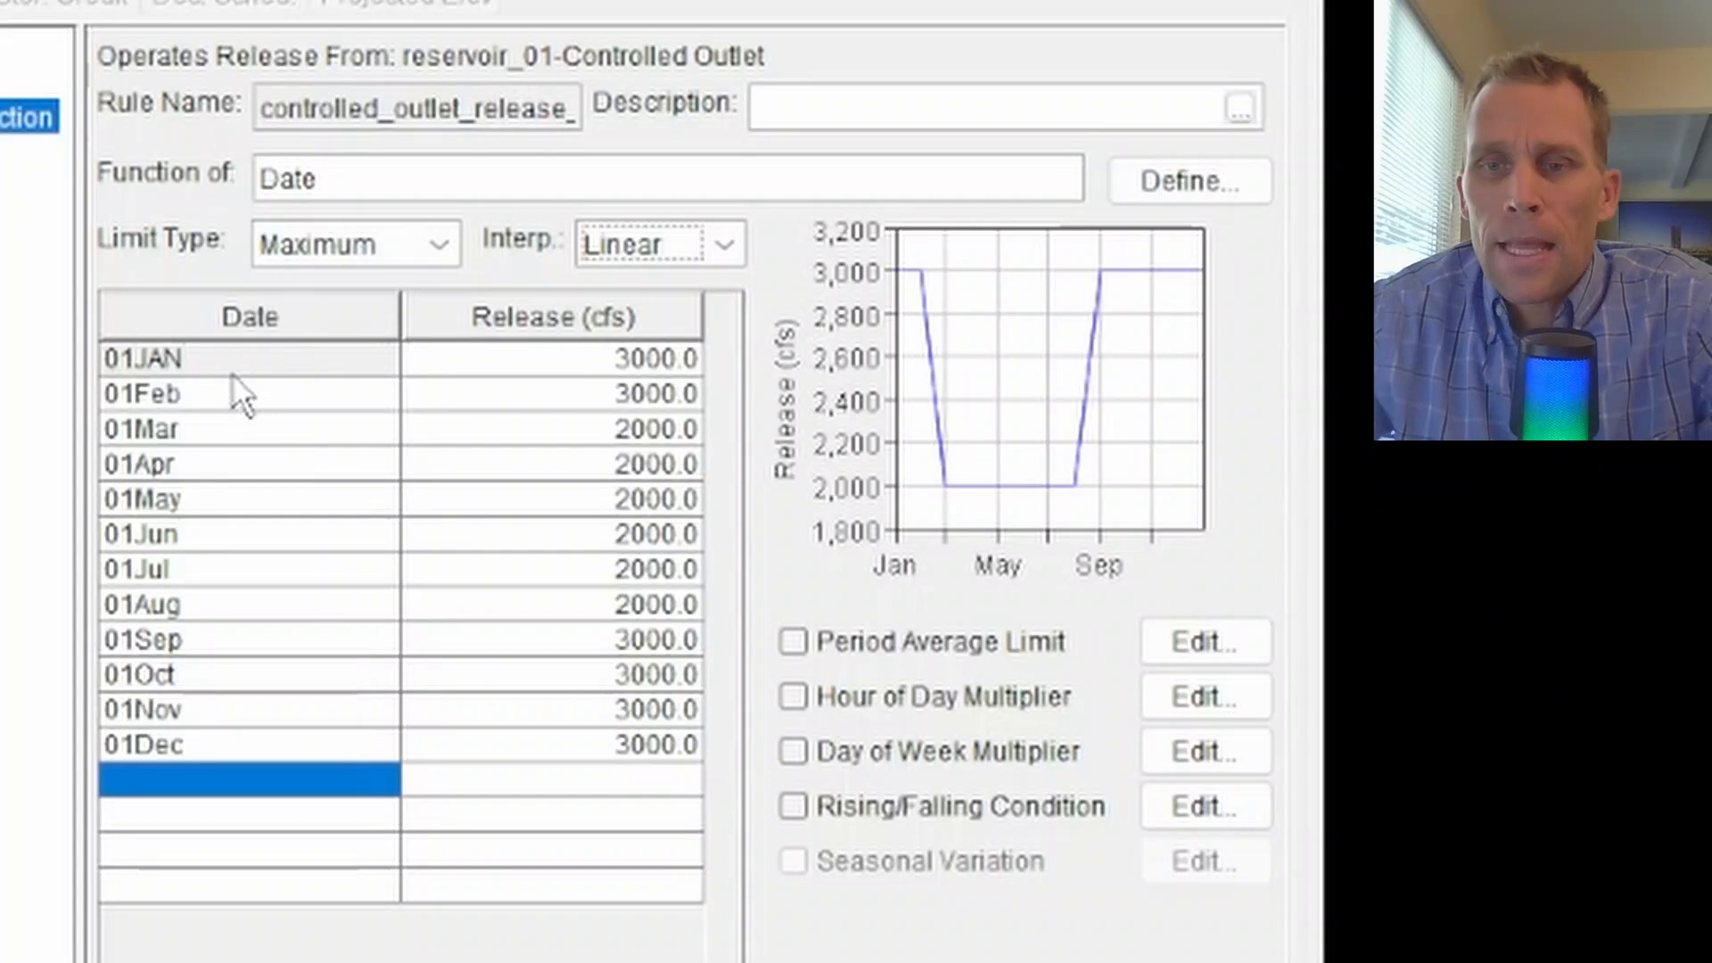
click(644, 259)
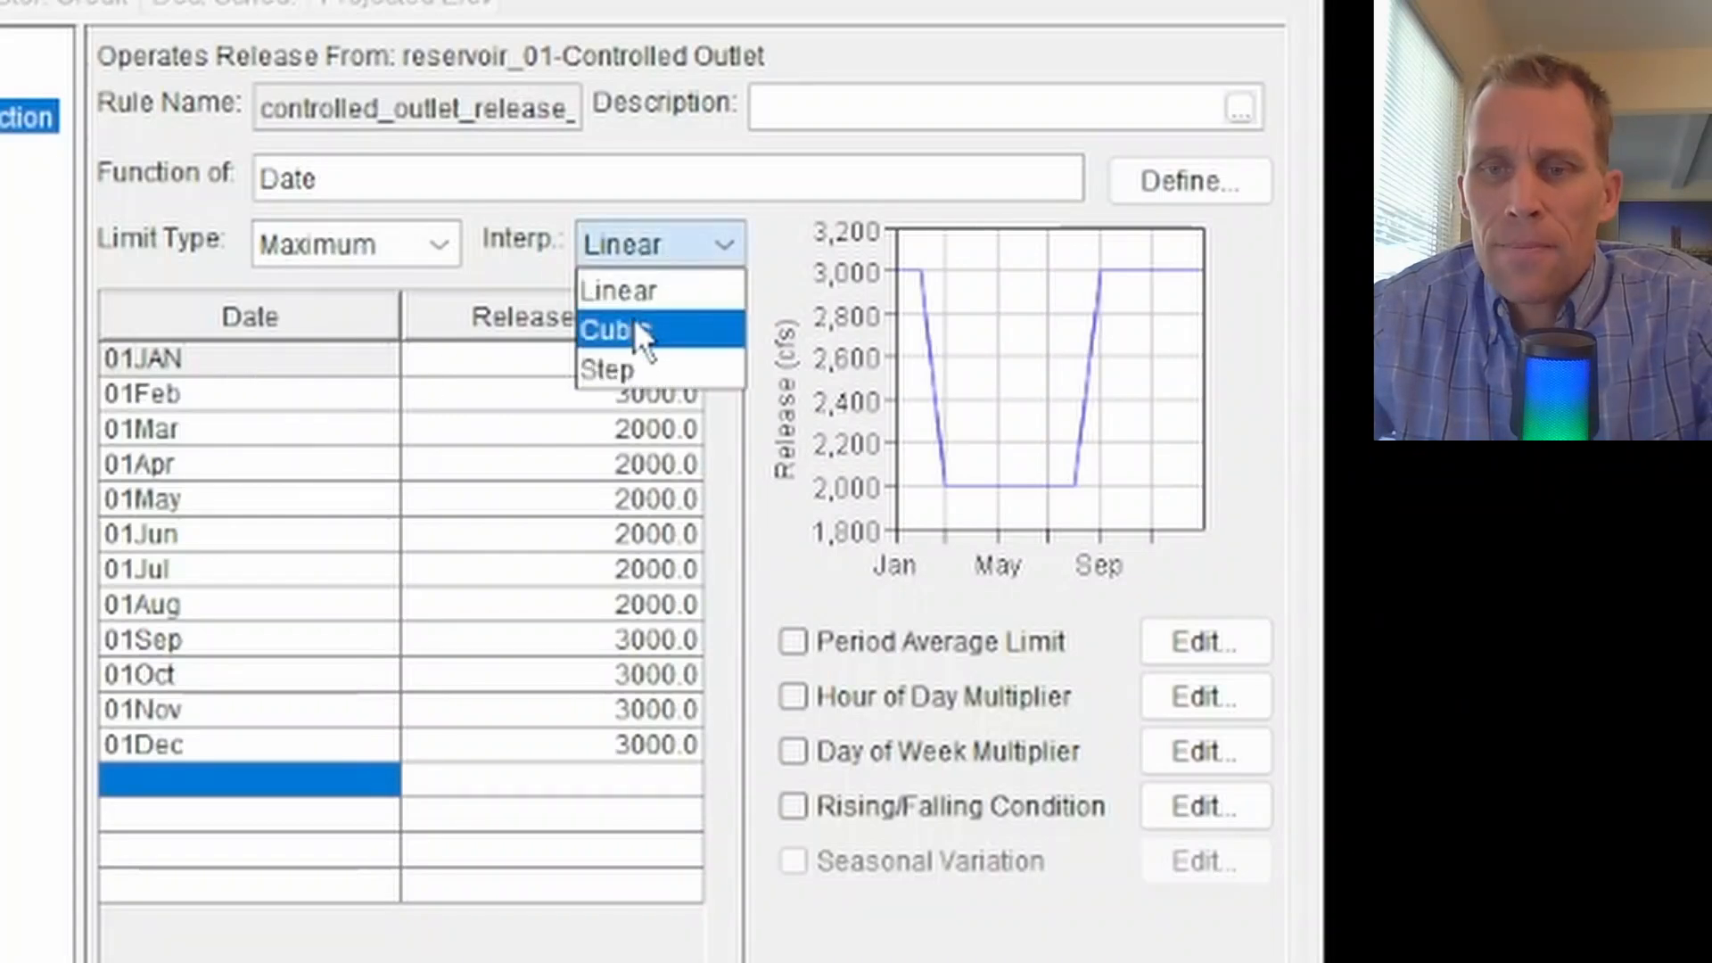
click(633, 364)
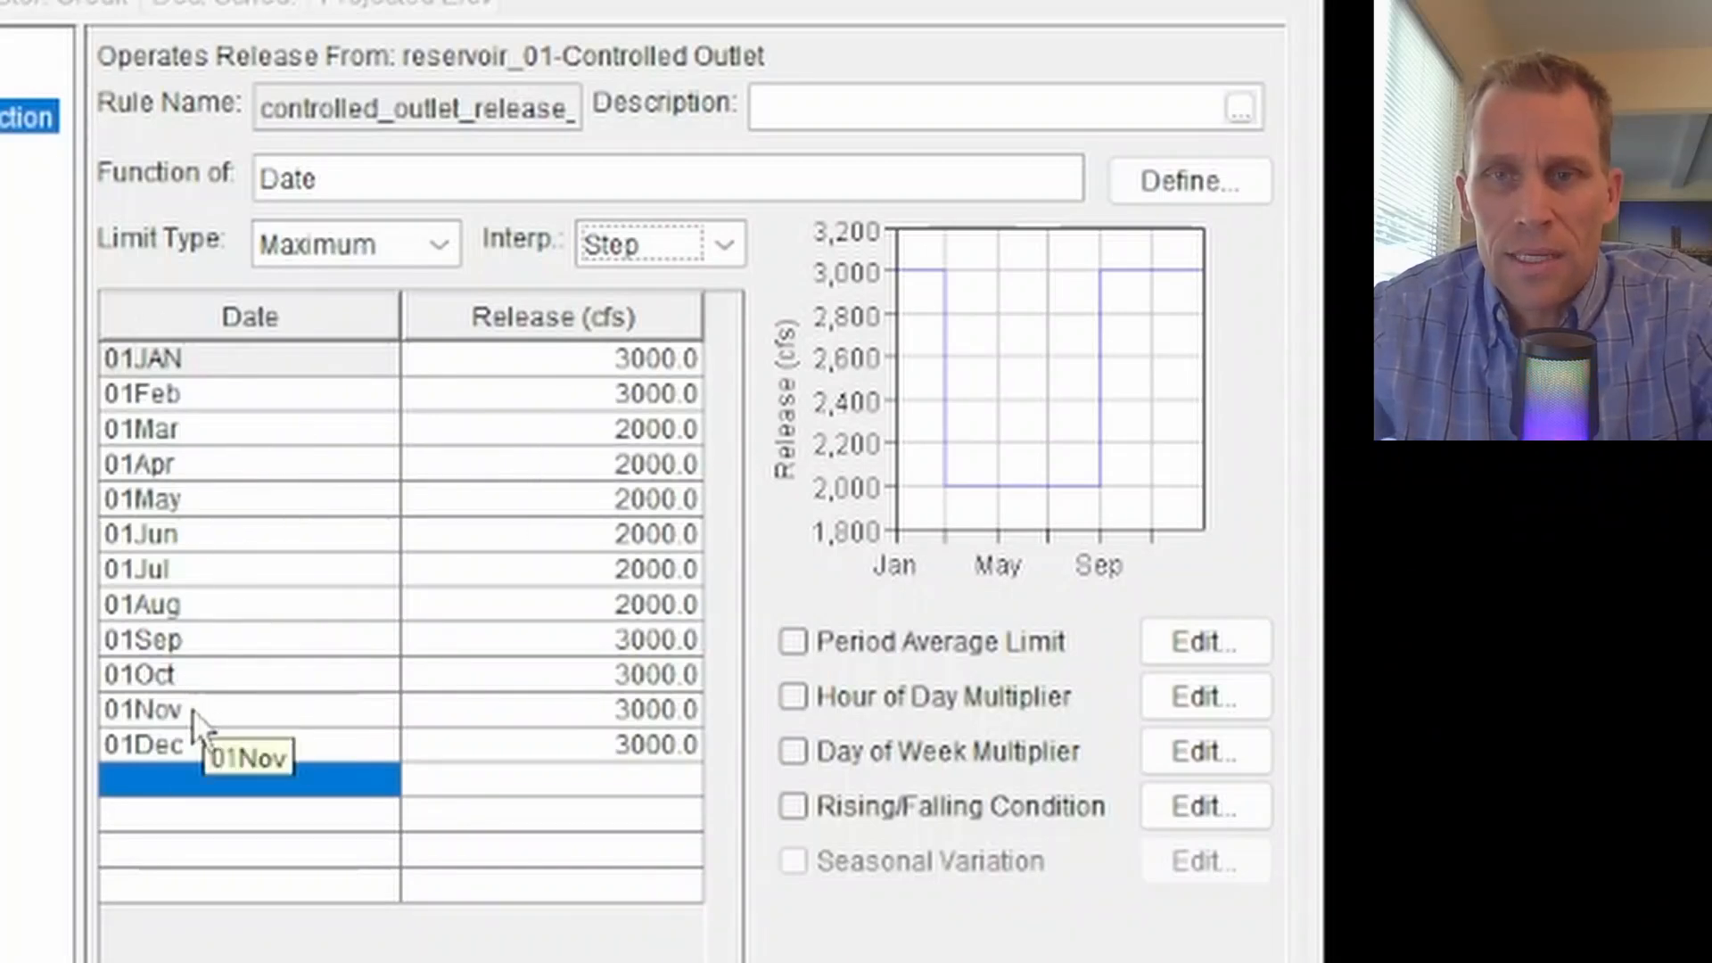
click(728, 239)
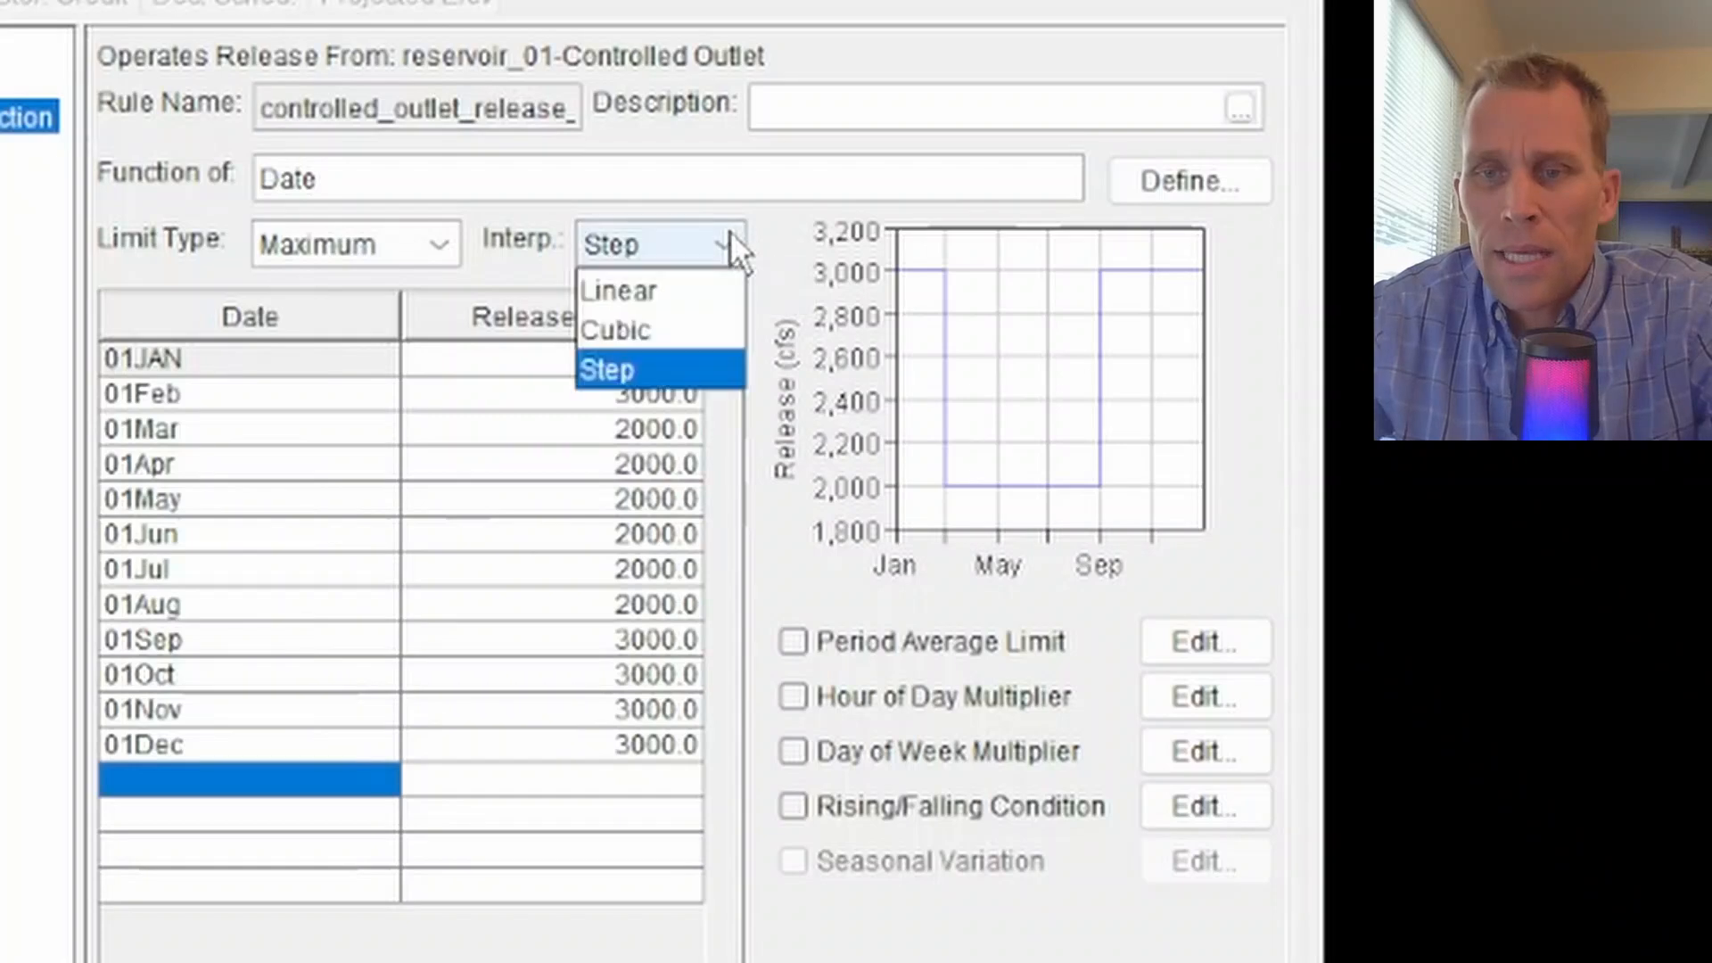
click(705, 328)
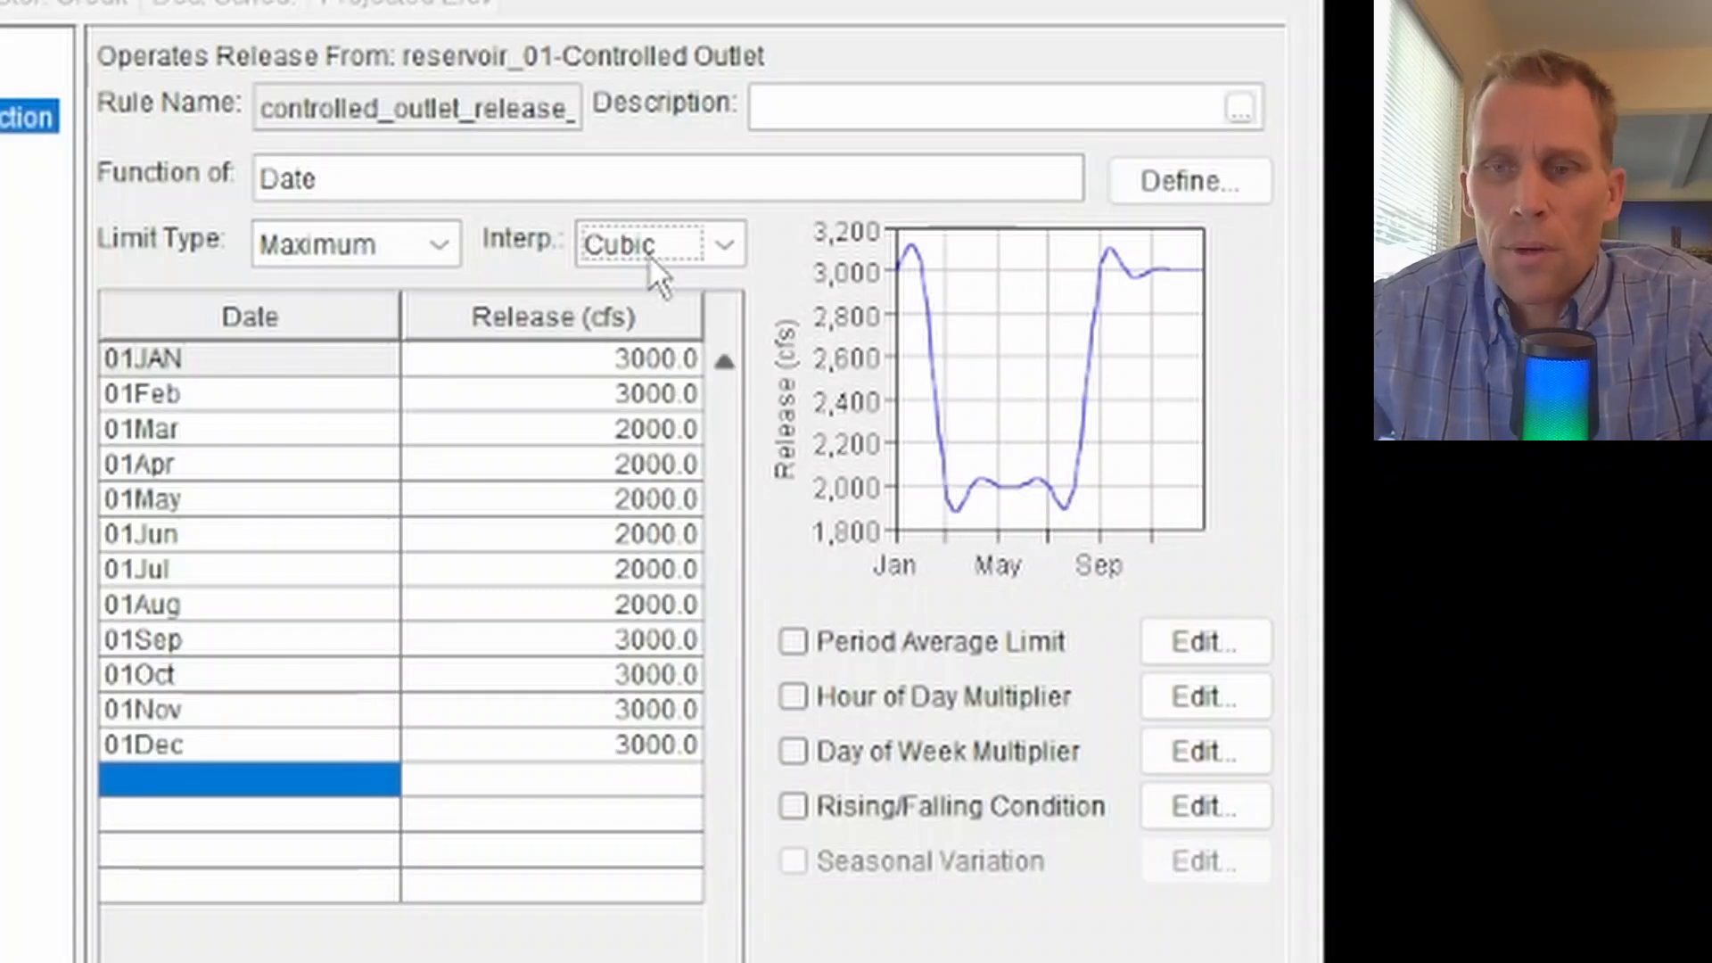
Step: Set the rule's interpolation to Step and apply the changes
click(724, 257)
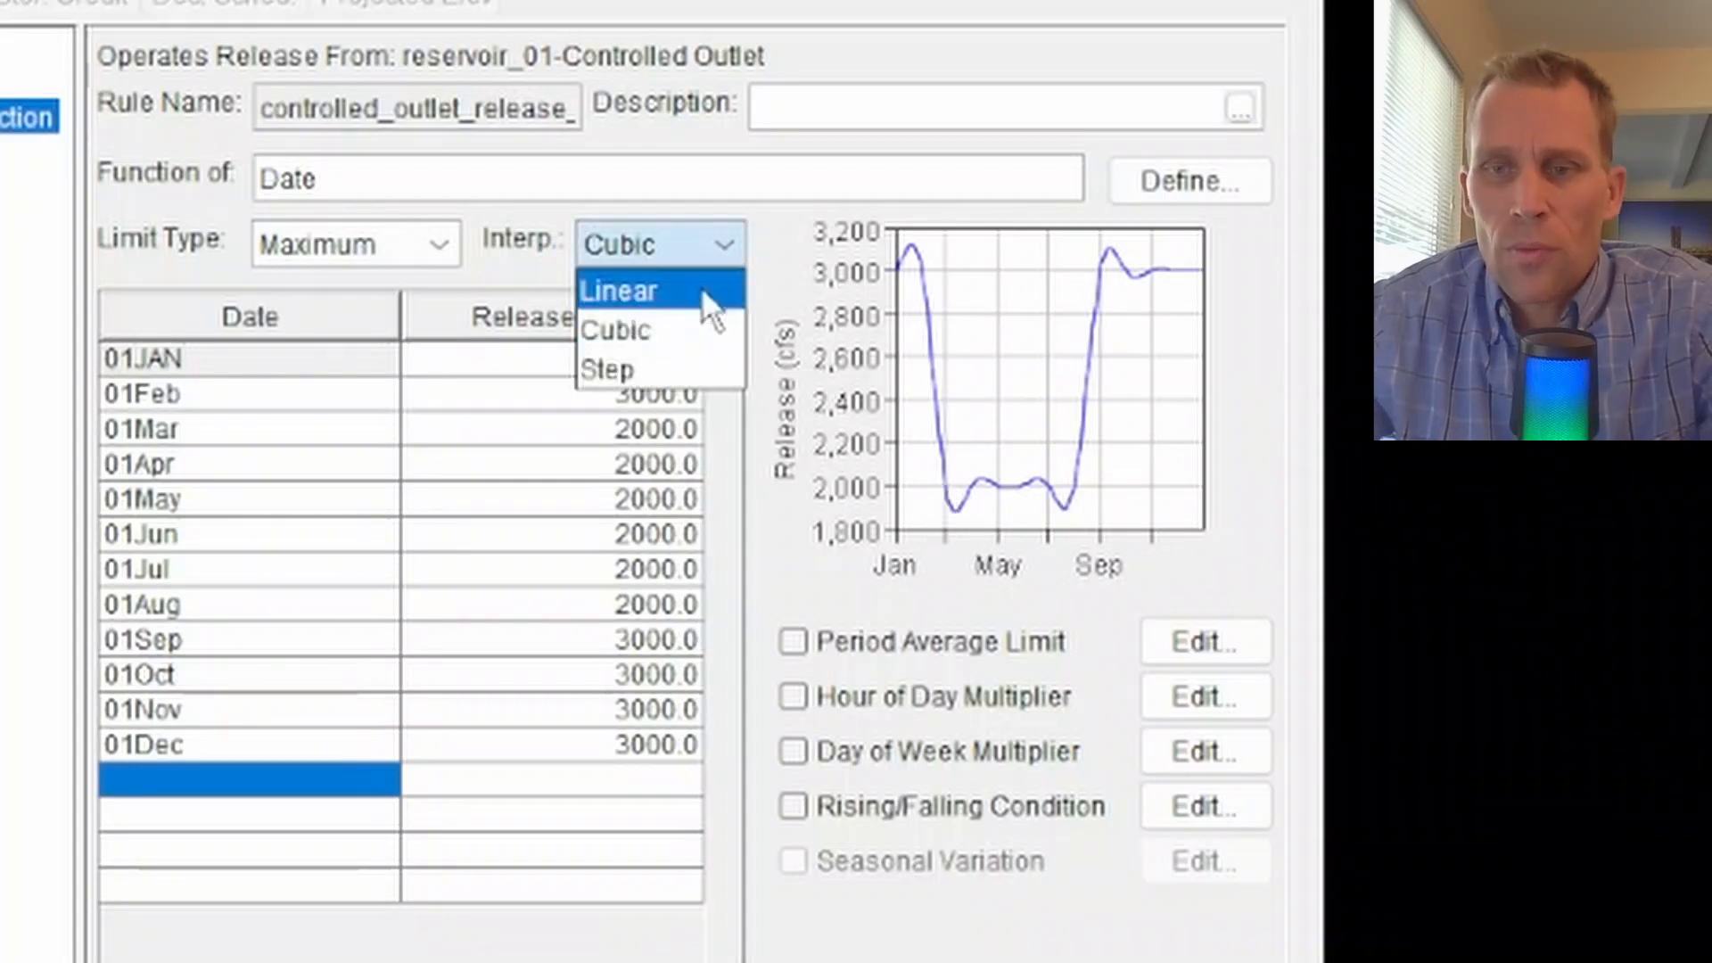
click(679, 366)
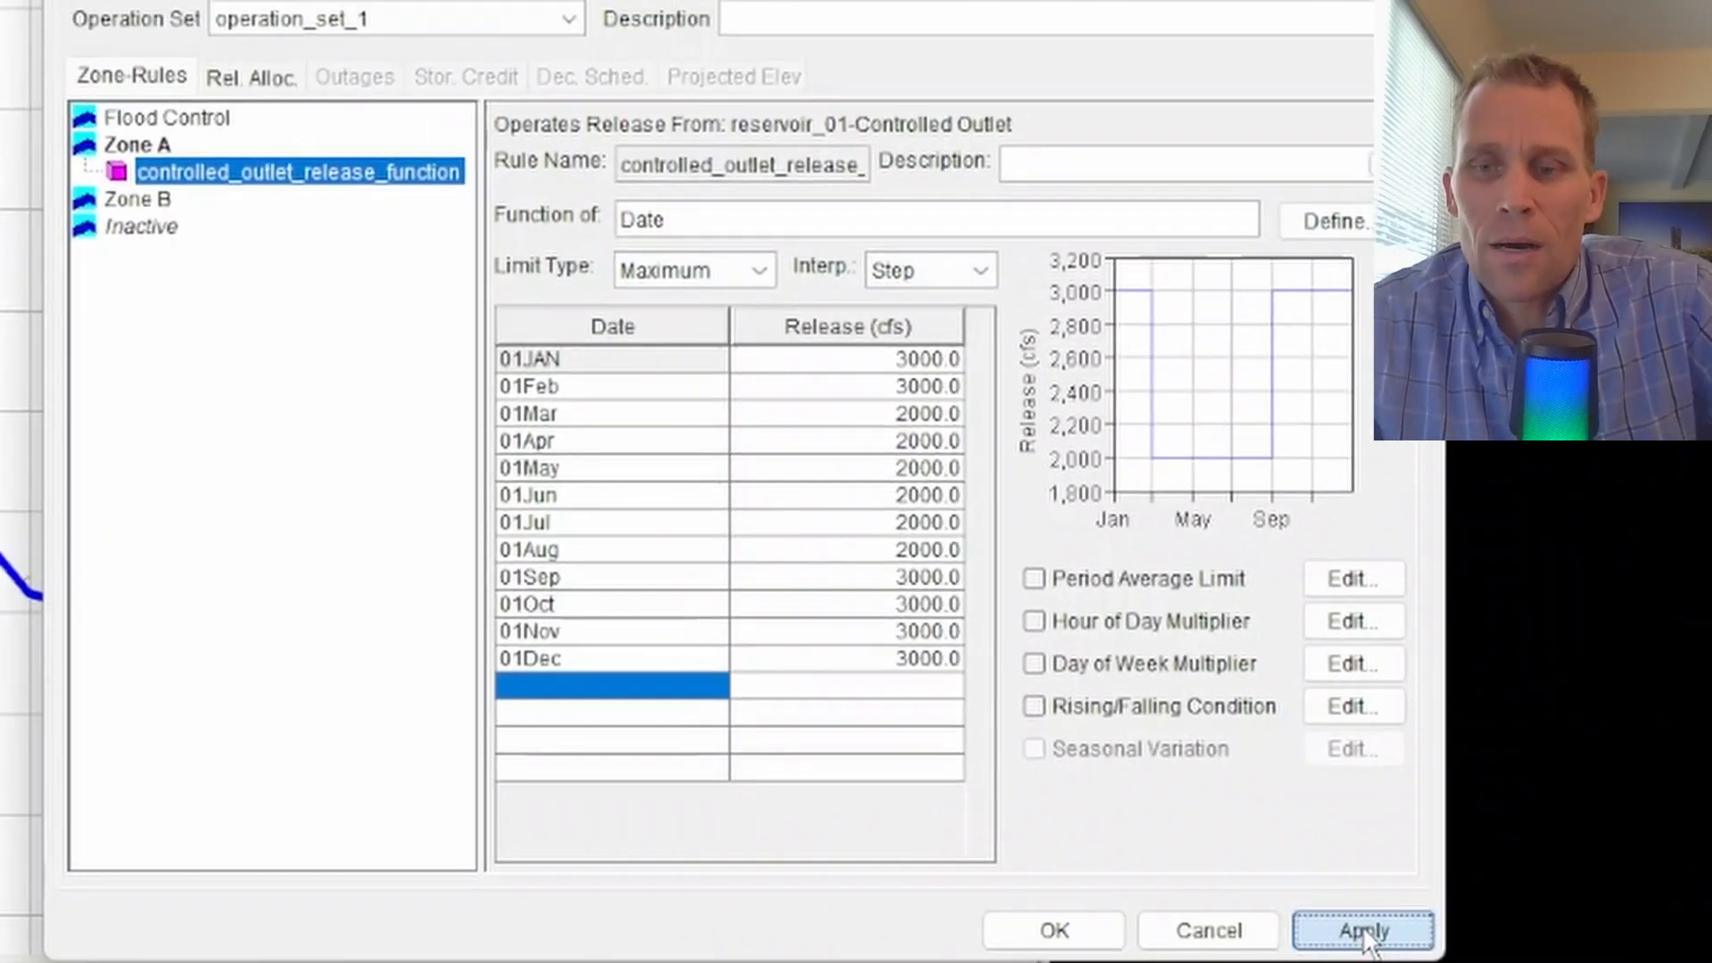
click(1362, 926)
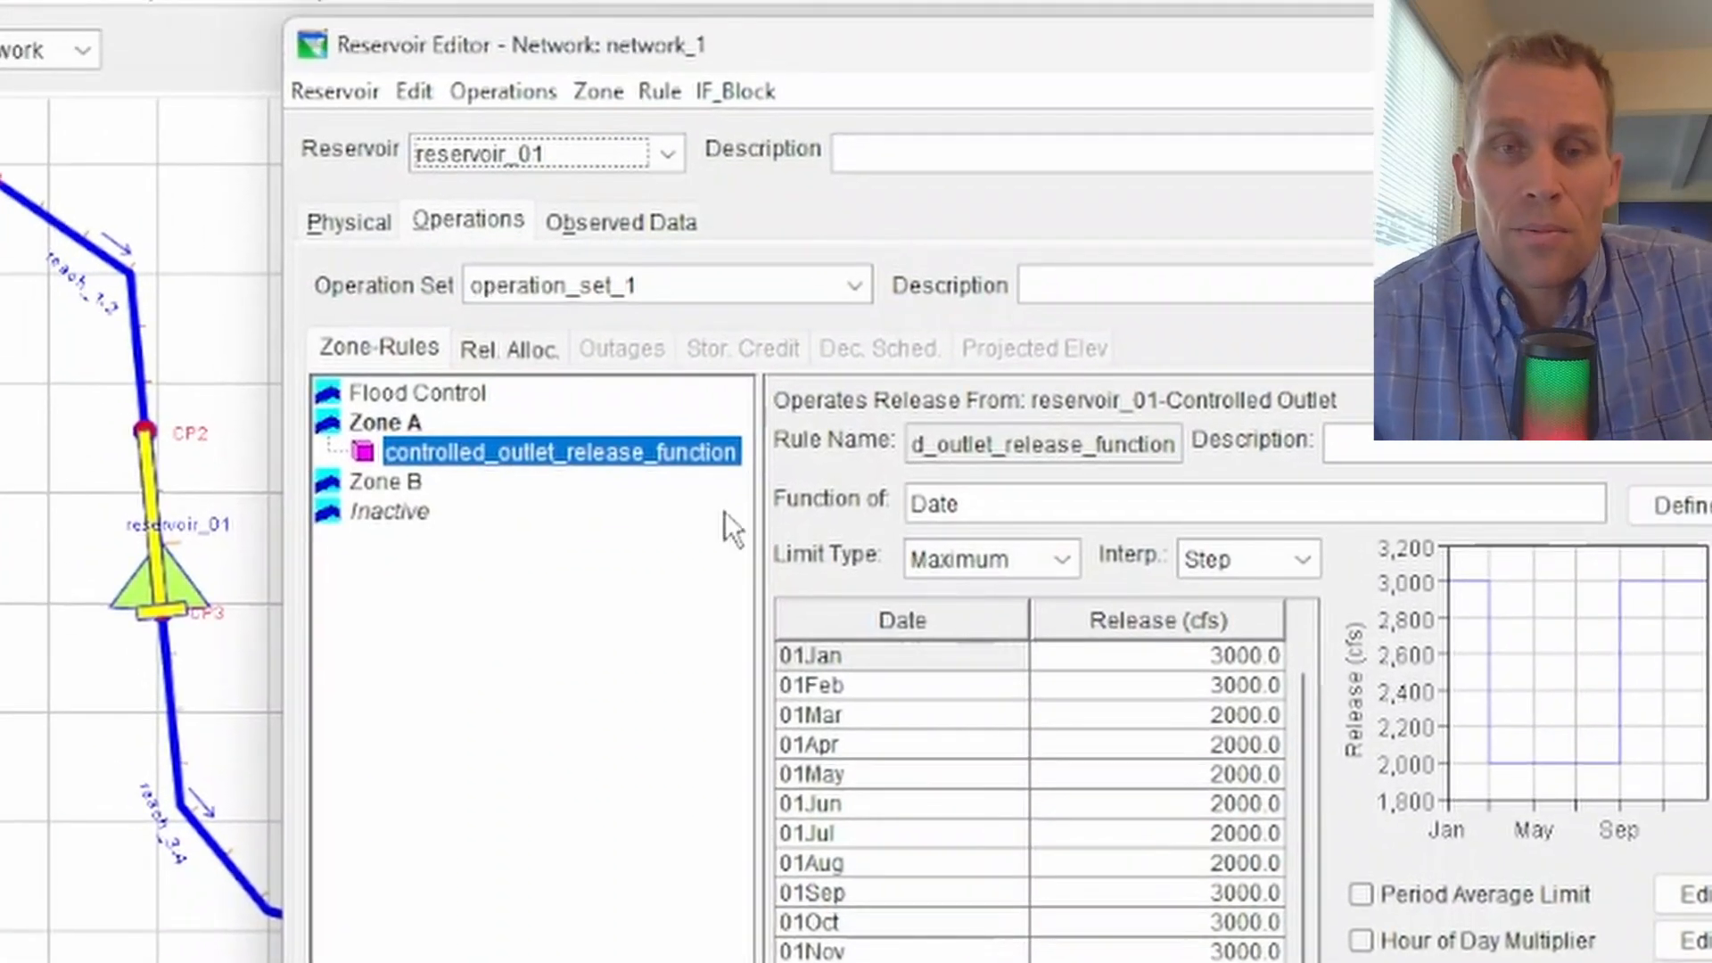
Step: Reuse the existing controlled_outlet_release_function rule in Zone B
right_click(314, 394)
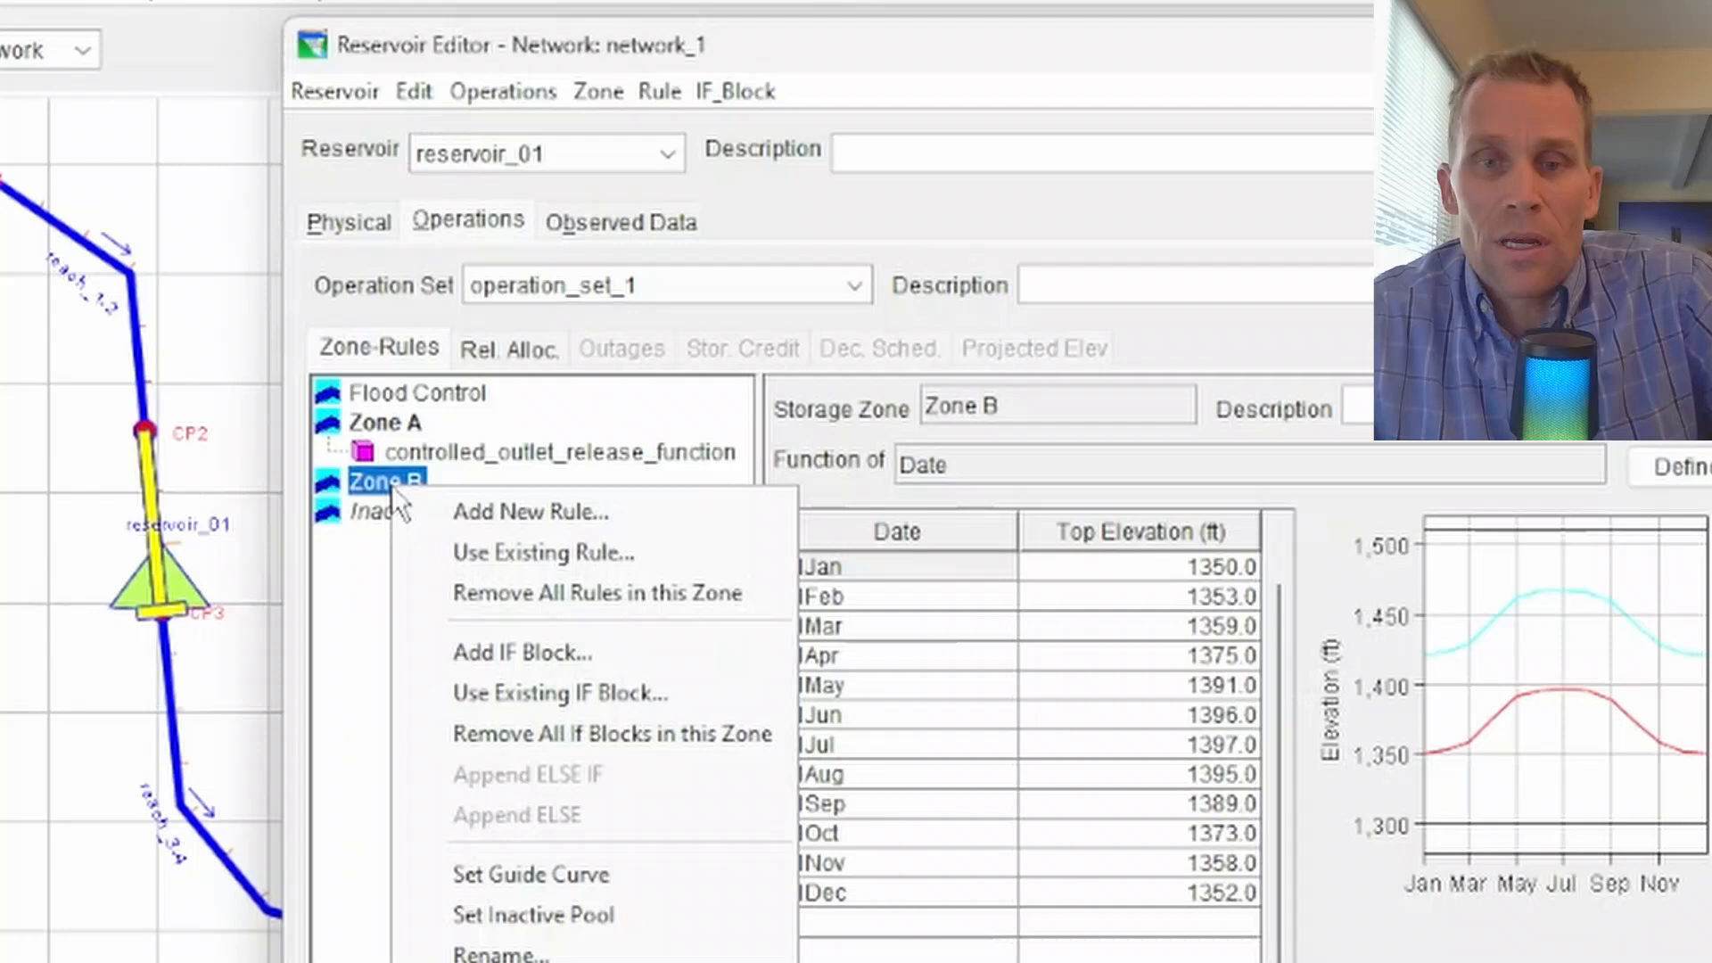
click(455, 553)
click(546, 578)
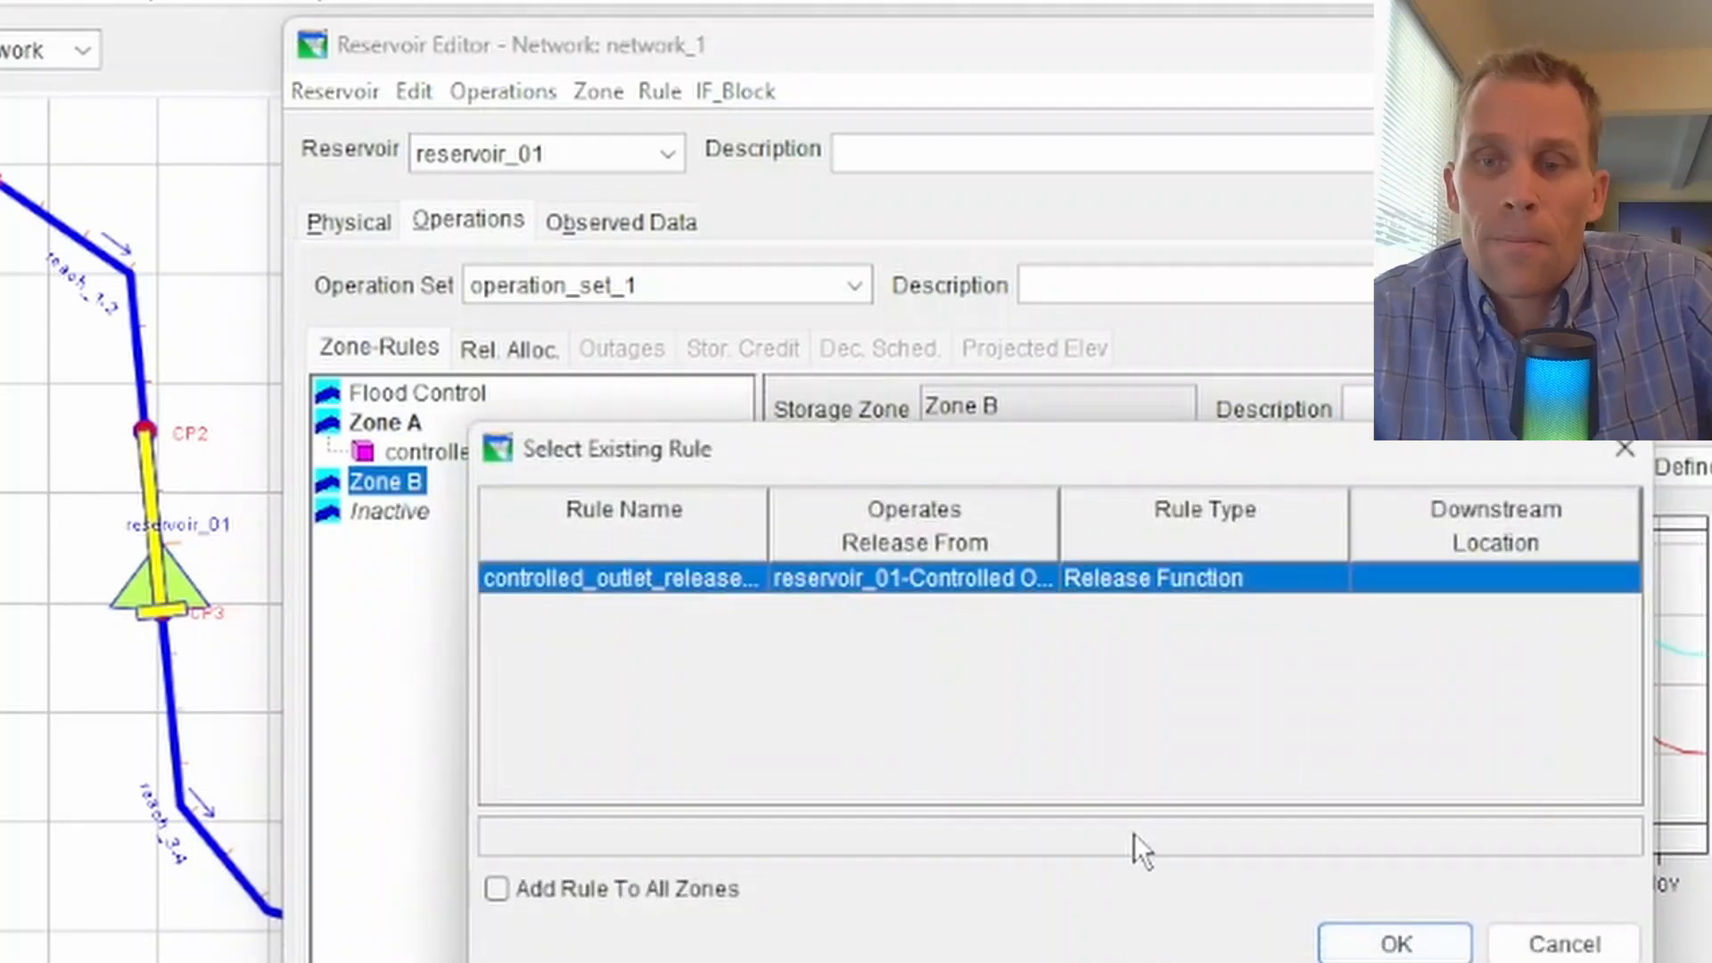
click(1396, 944)
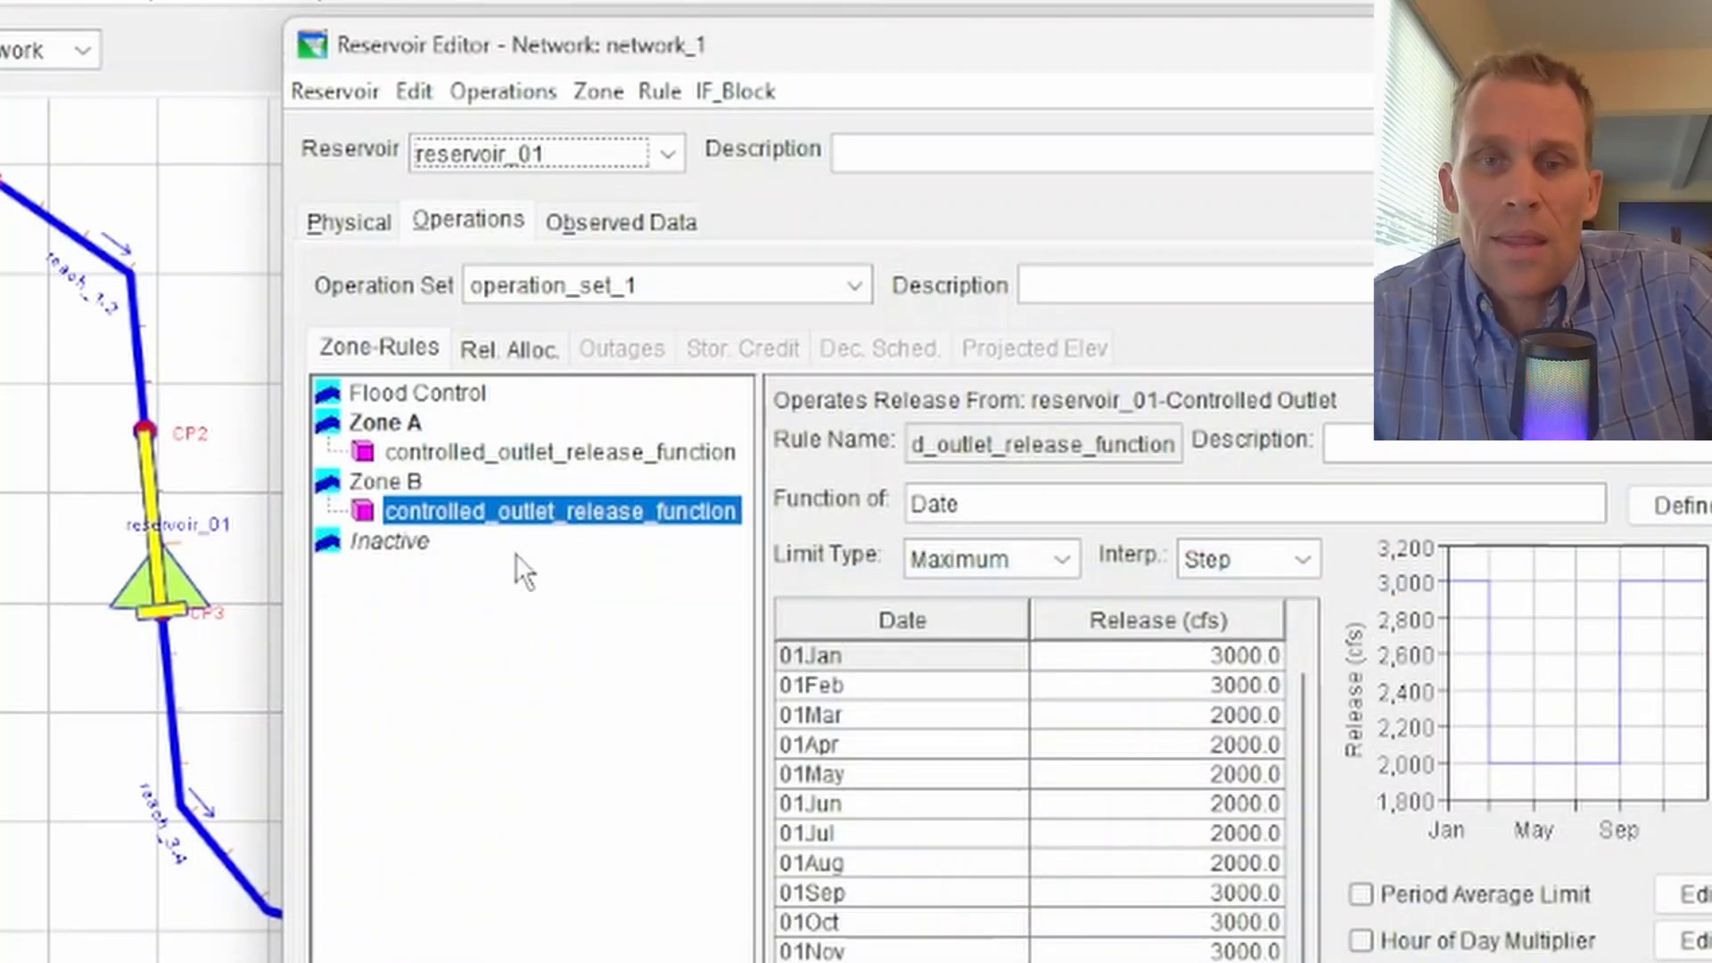